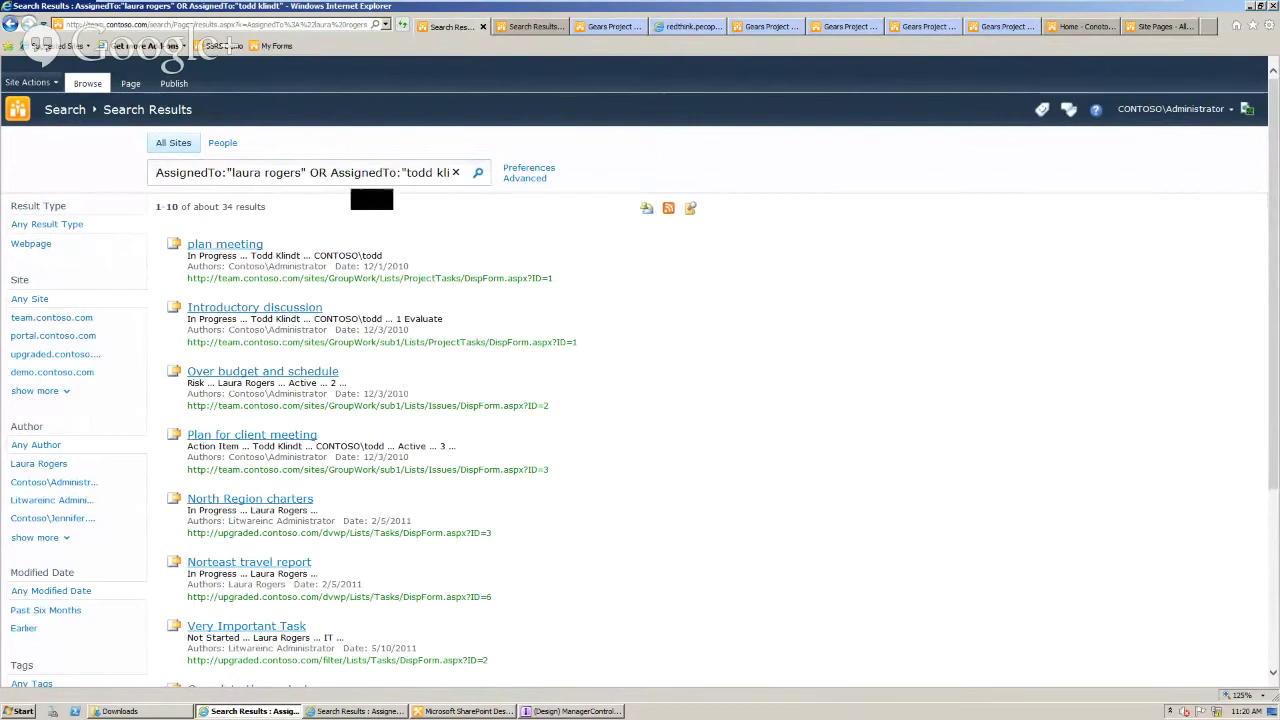
- Open the Gears Project home page and retrieve all tasks for the people listed under My Subordinates
drag(1273, 209, 1273, 212)
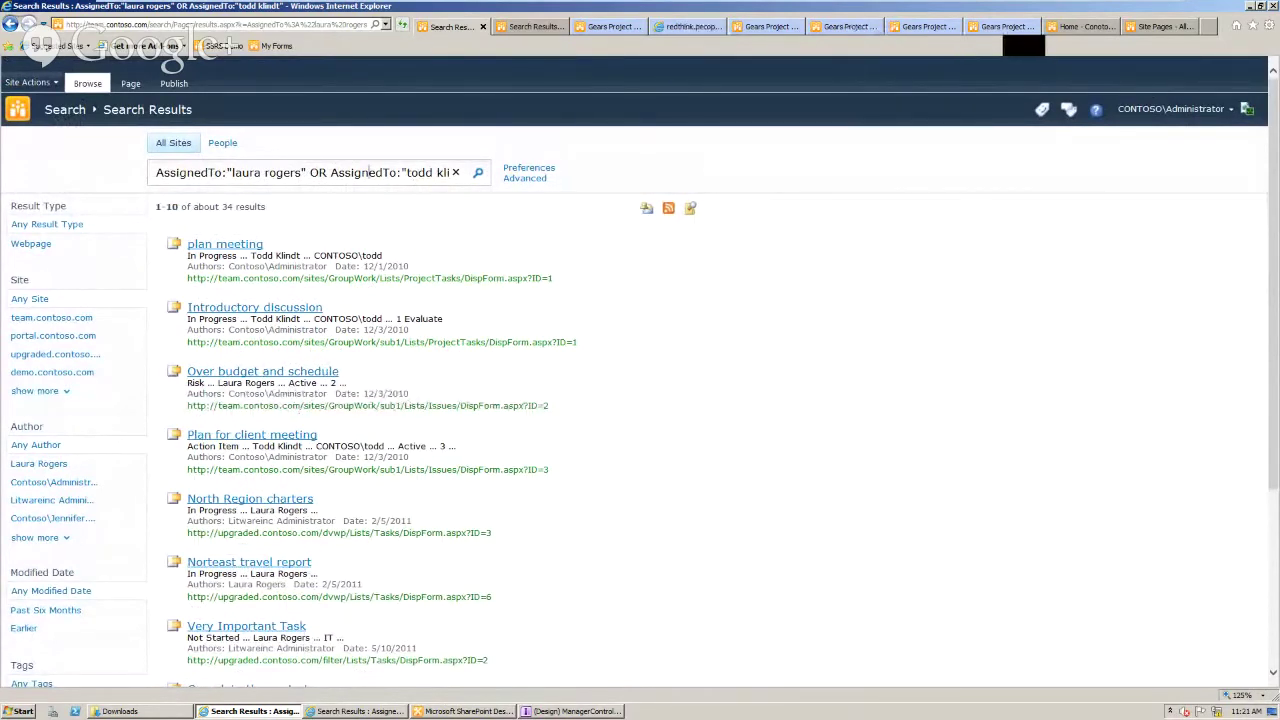
click(1160, 26)
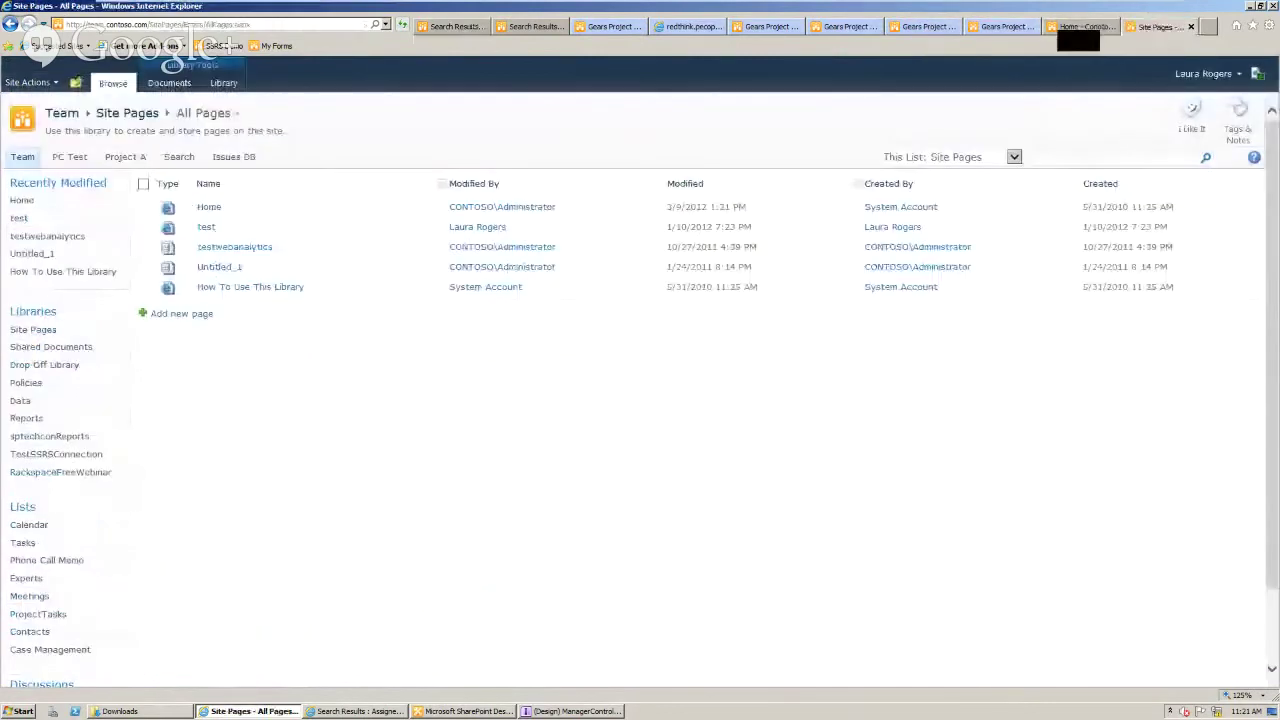
click(1085, 27)
click(1000, 26)
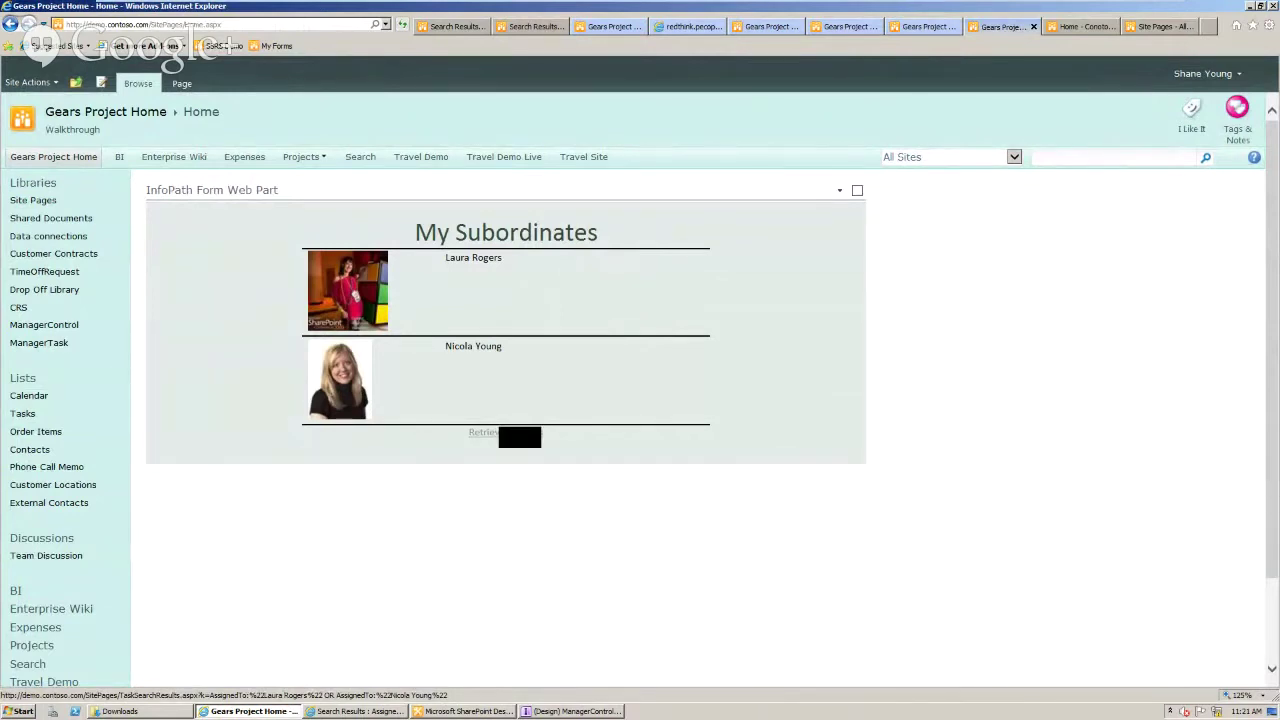
click(505, 433)
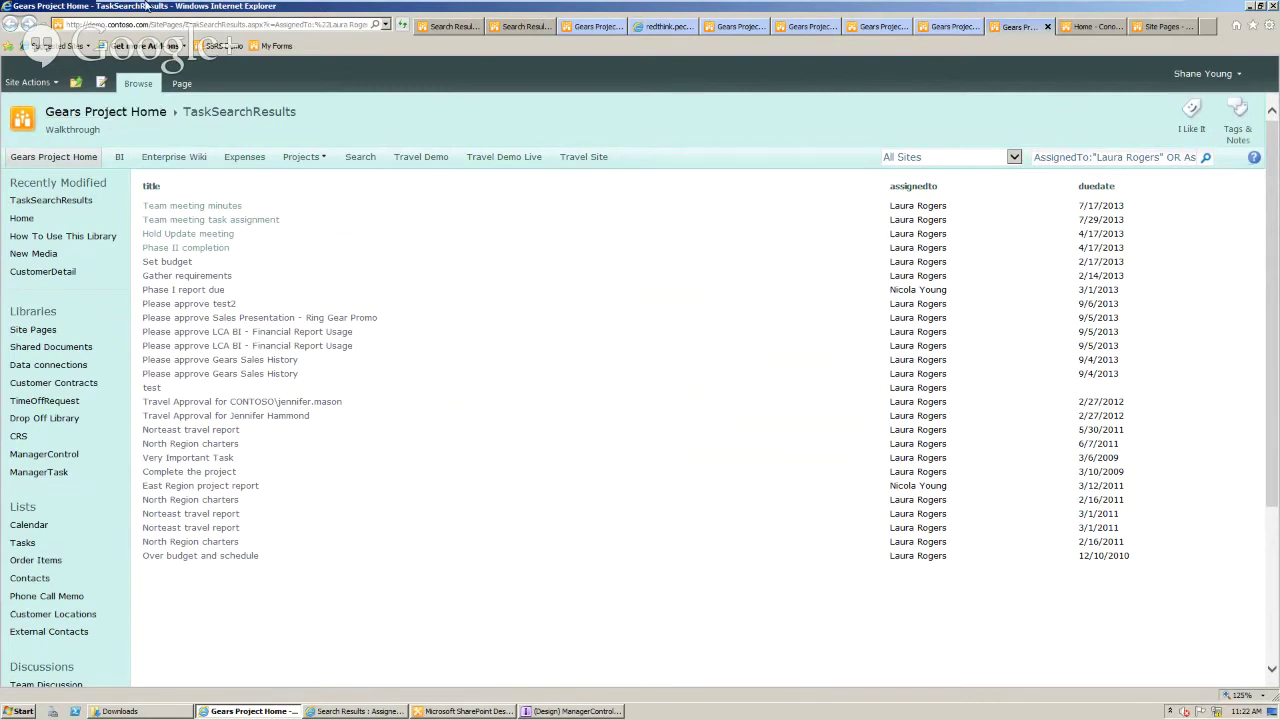
- Resume the SharePoint 2013 RTM virtual machine, and return to the JM virtual machine while it restores
mouse_move(146, 8)
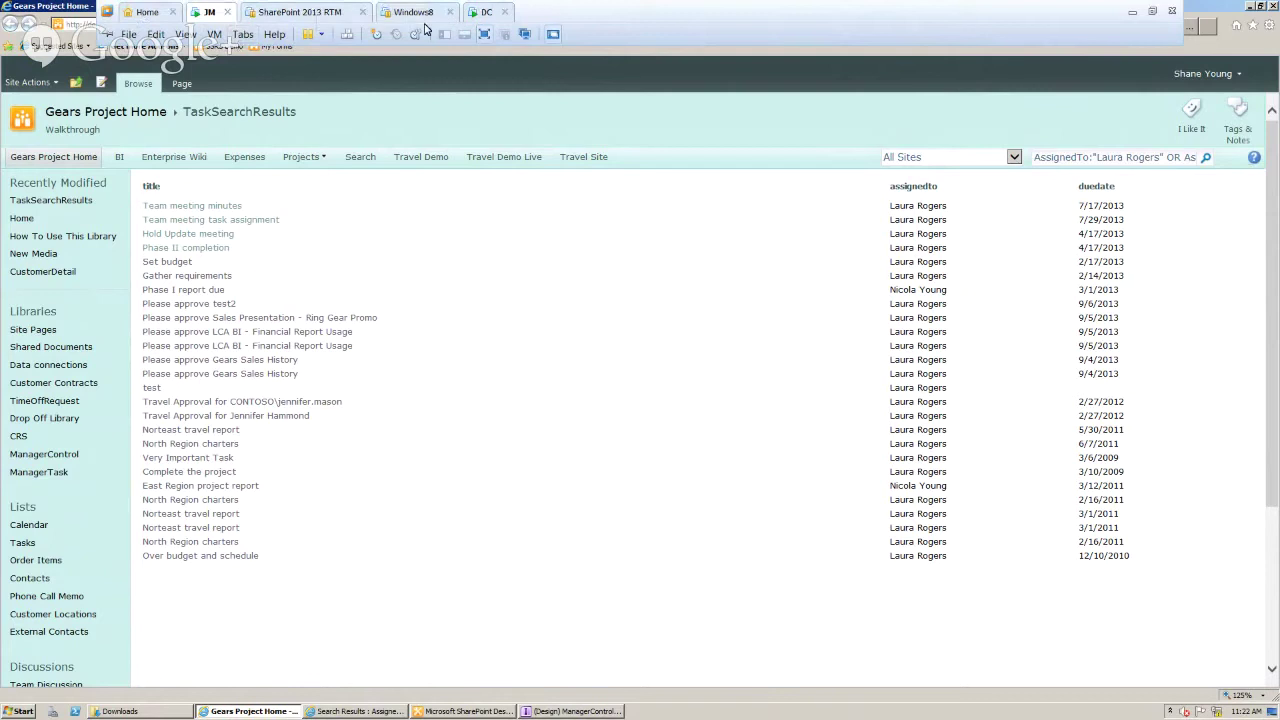
click(300, 12)
click(307, 34)
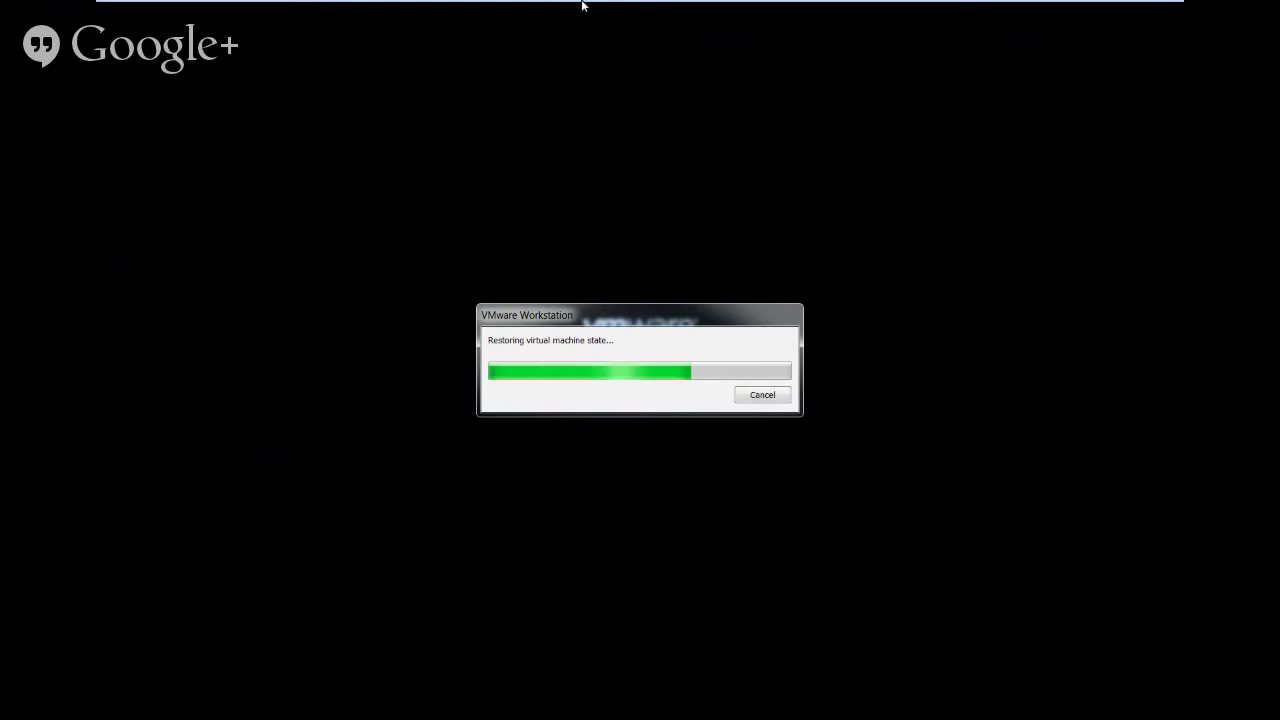
mouse_move(575, 5)
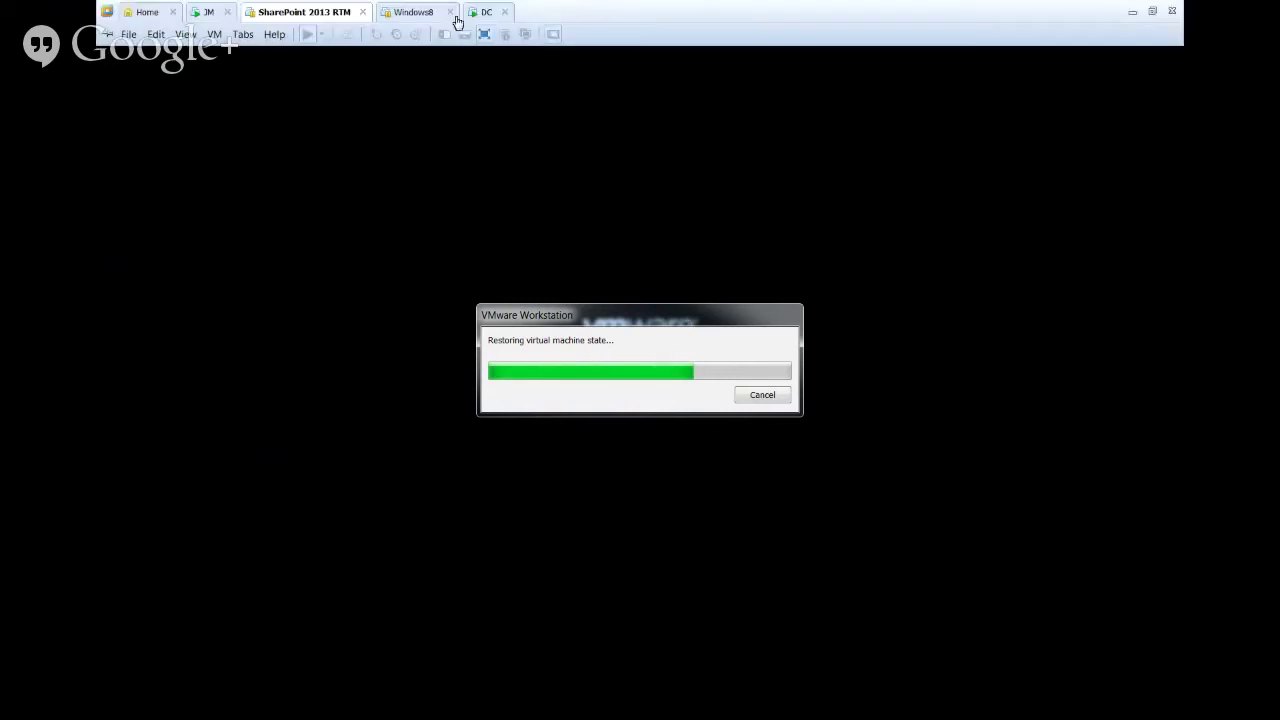
click(207, 13)
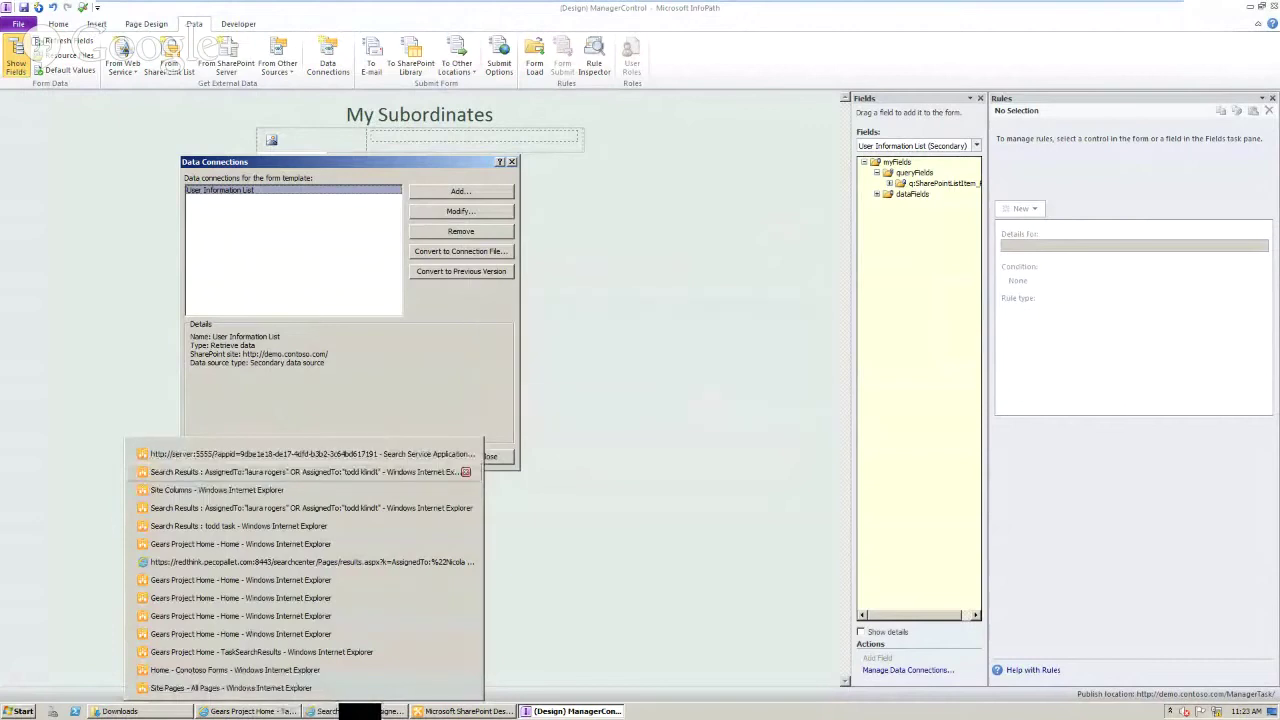
- Bring up the other browser window and view the Search Service Application's Metadata Property Mappings page
click(300, 471)
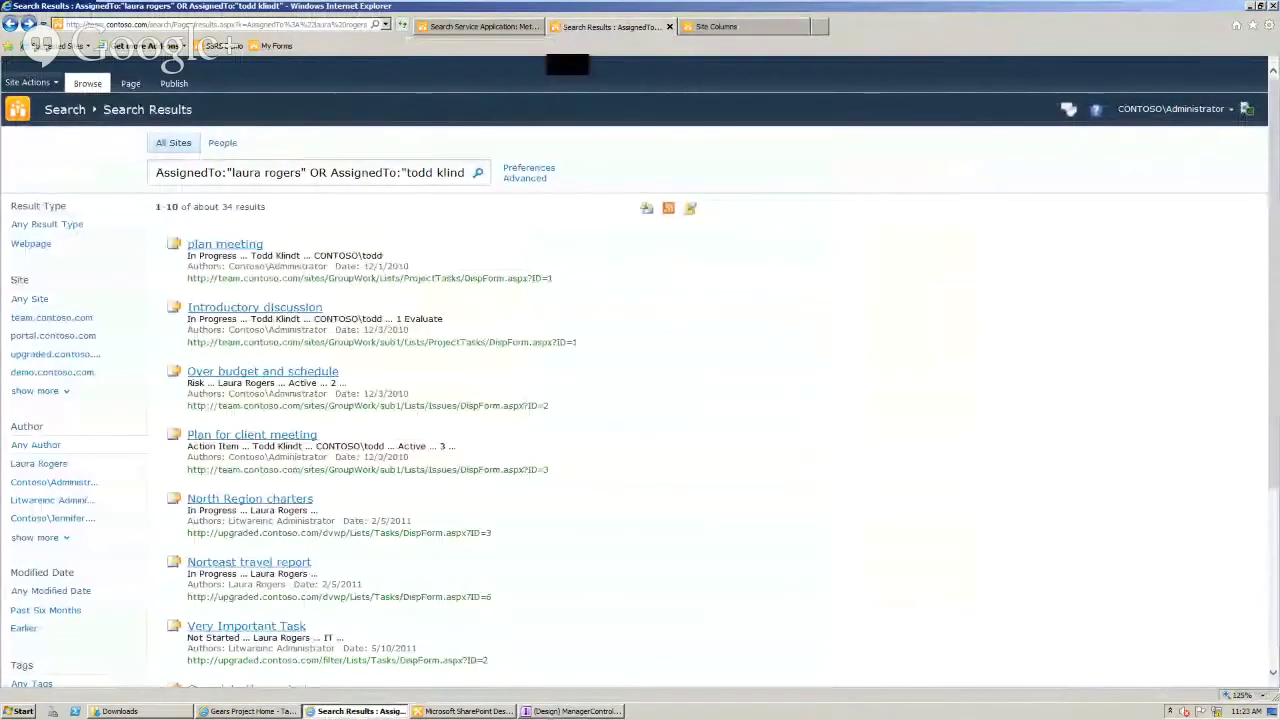
key(ctrl+shift+Tab)
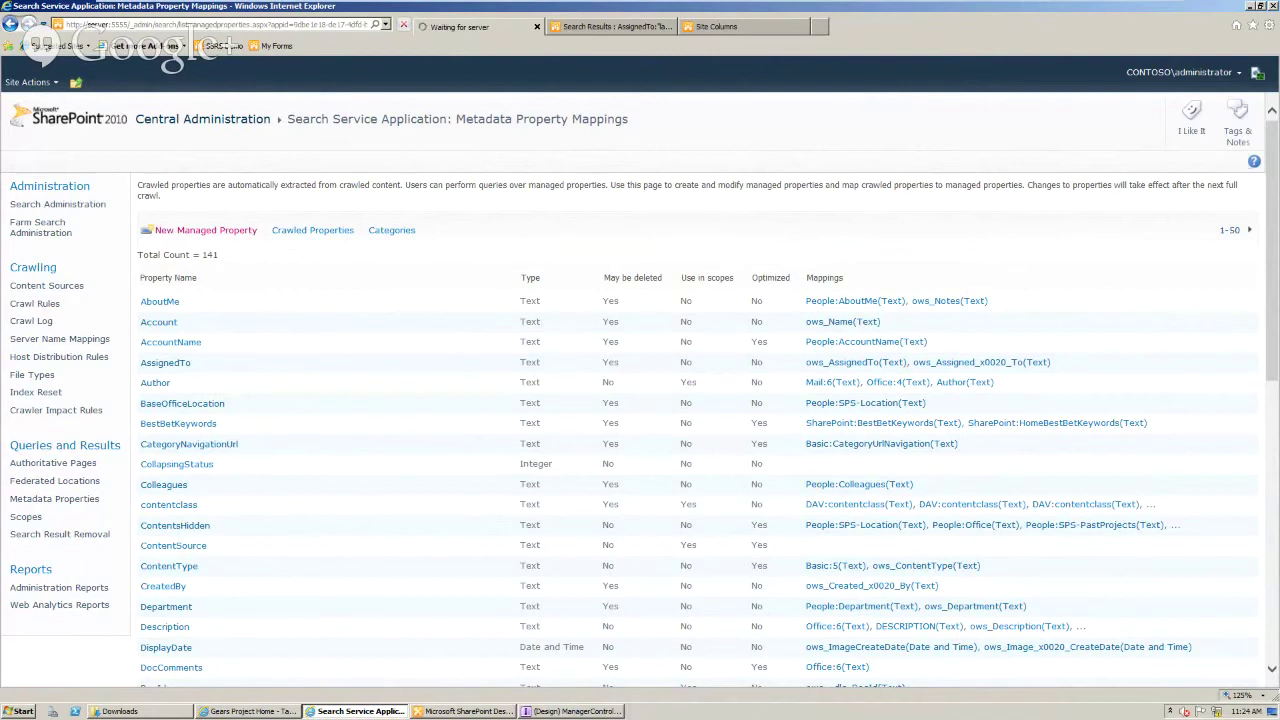
- Switch to the ManagerControl form in InfoPath and review the User Information List data connection's site, list, fields and retrieval settings without saving changes
key(alt+Tab)
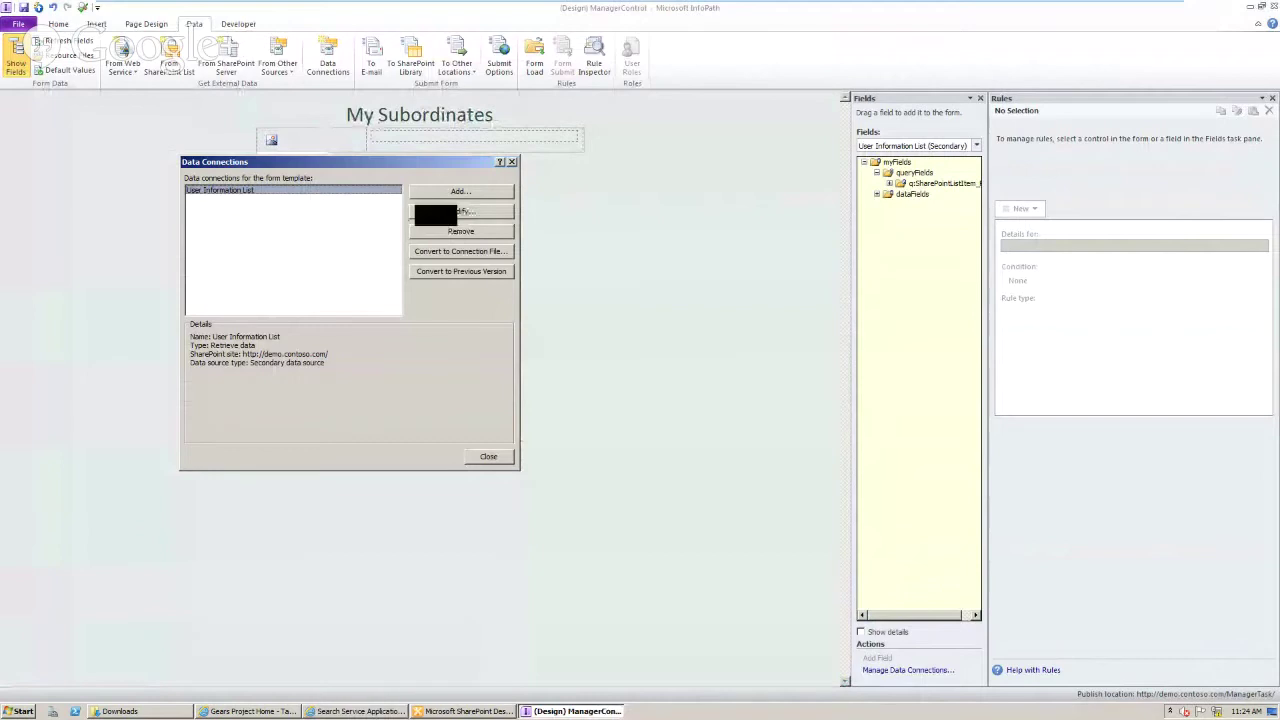
click(462, 211)
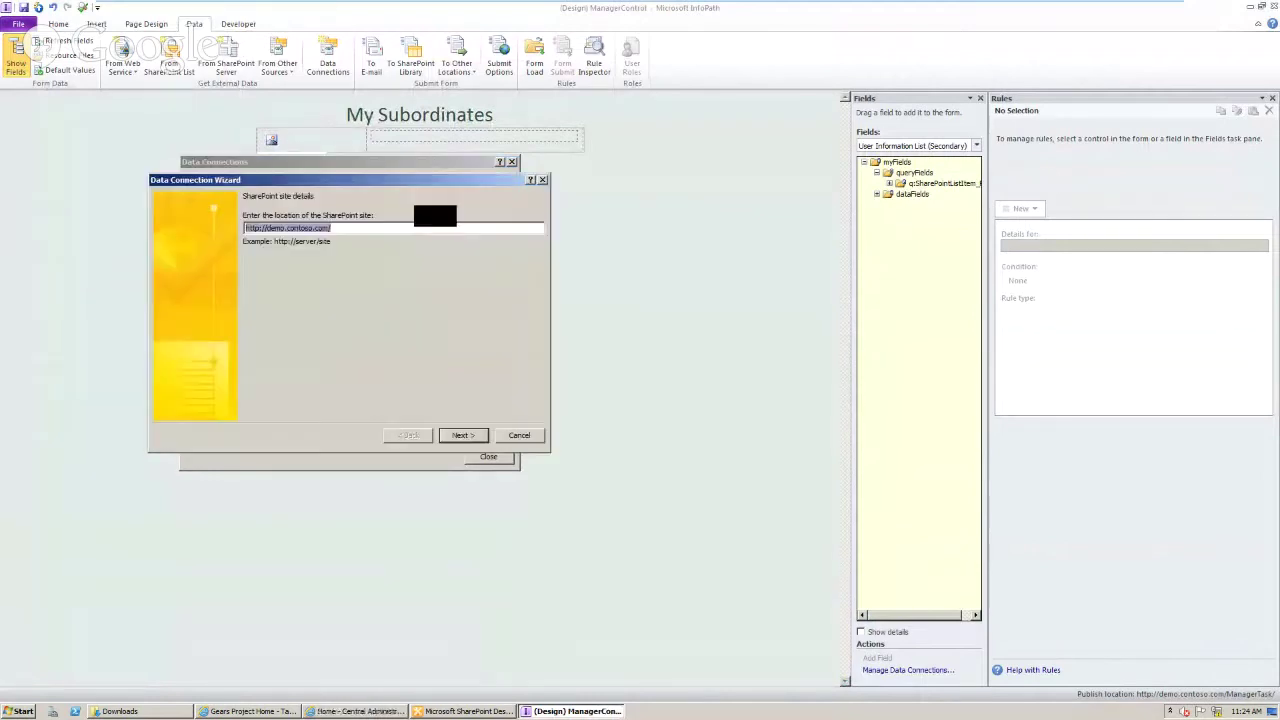
click(468, 436)
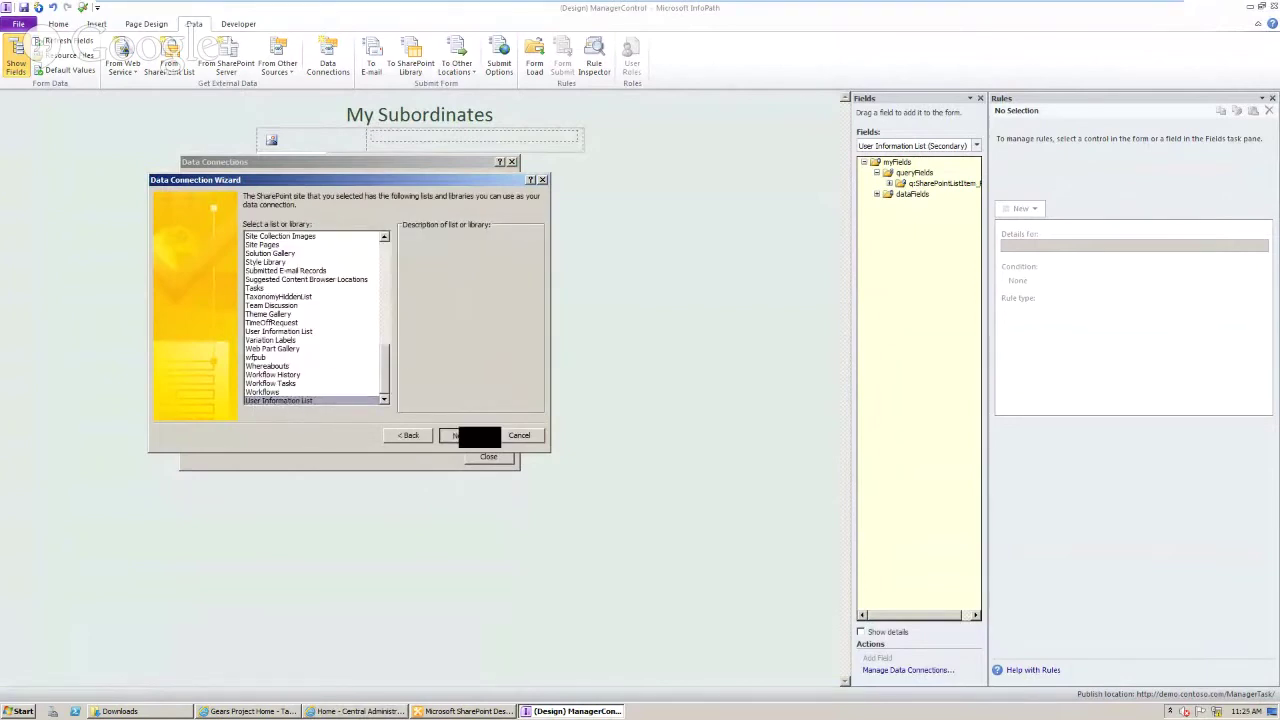
click(465, 435)
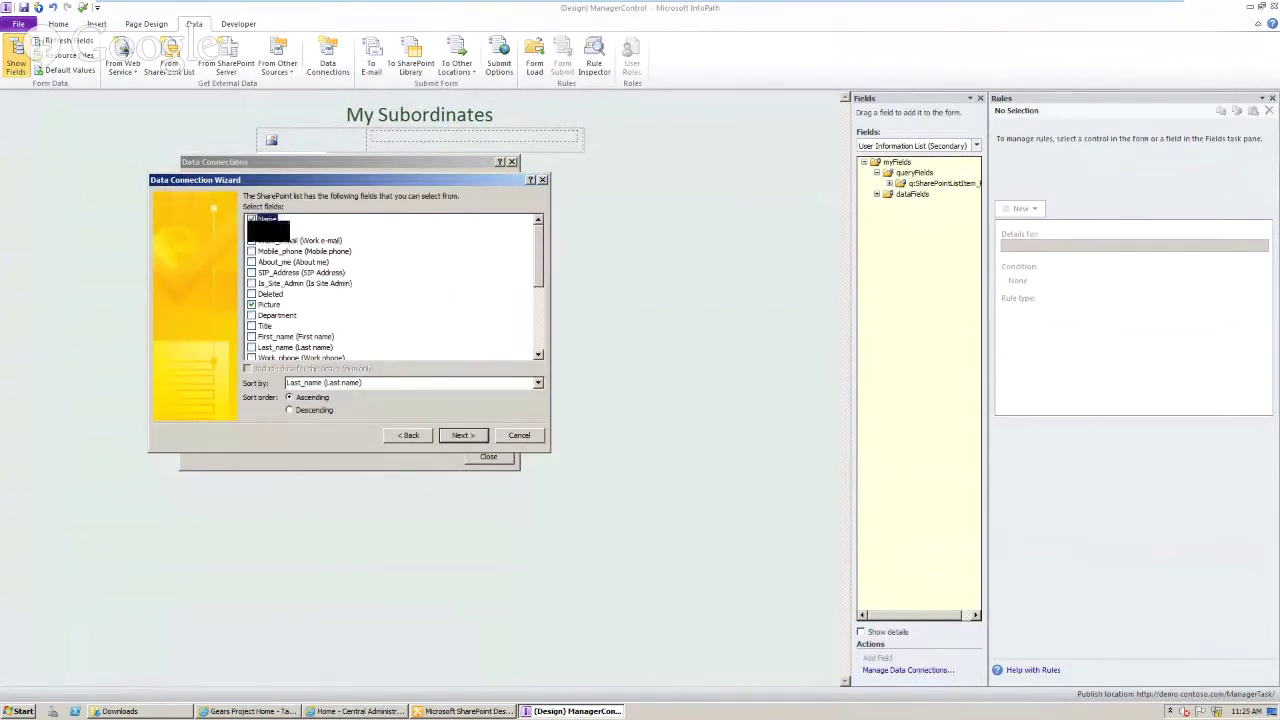
click(251, 230)
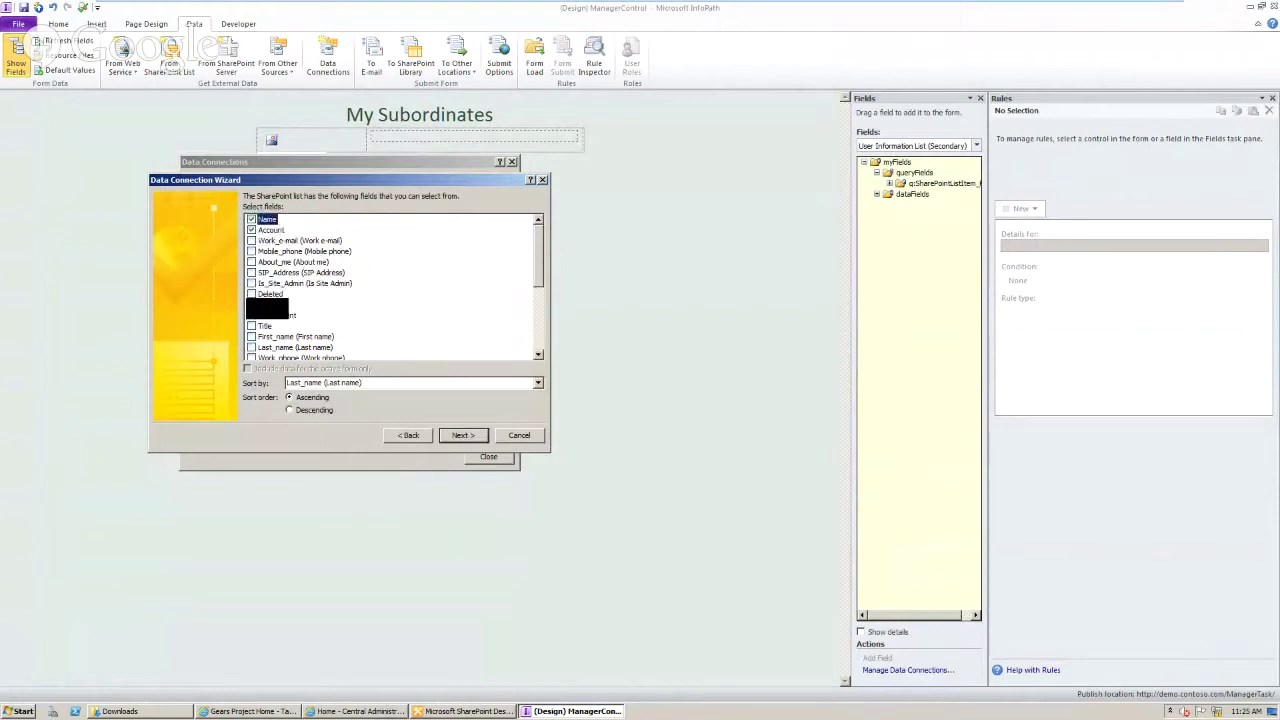
scroll(541, 265, down, 1)
scroll(541, 265, down, 3)
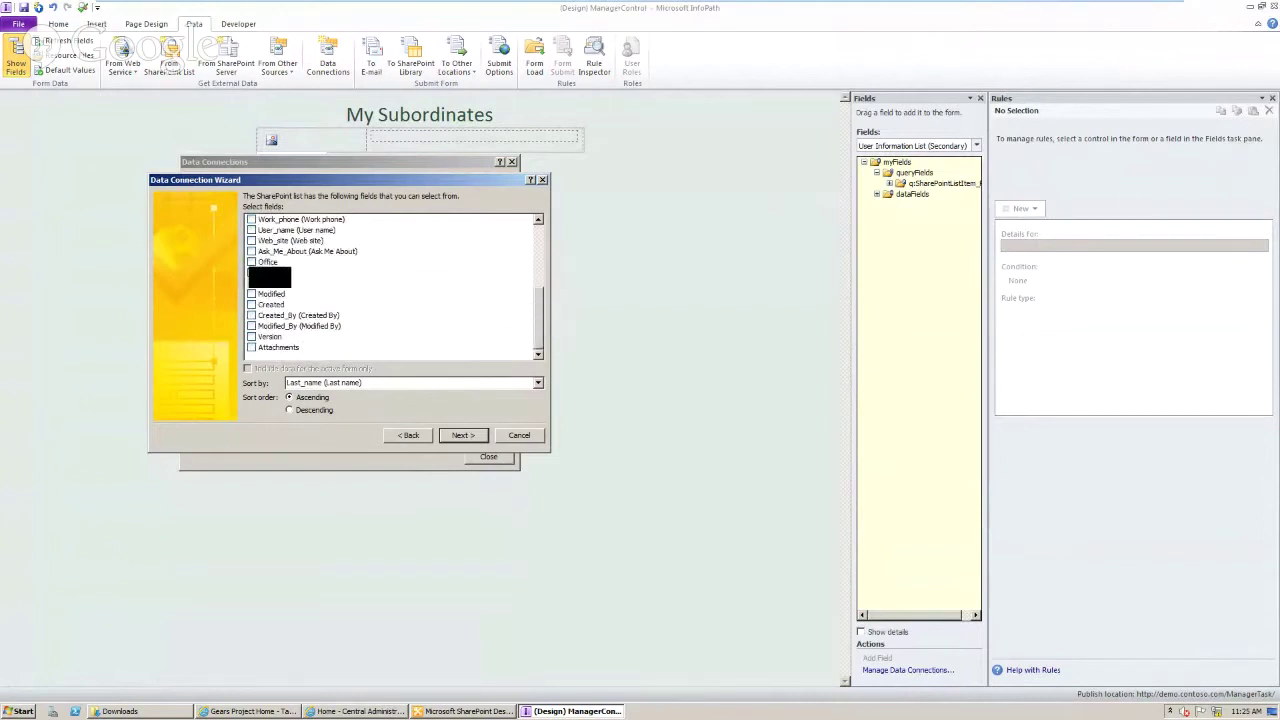
click(460, 435)
click(460, 435)
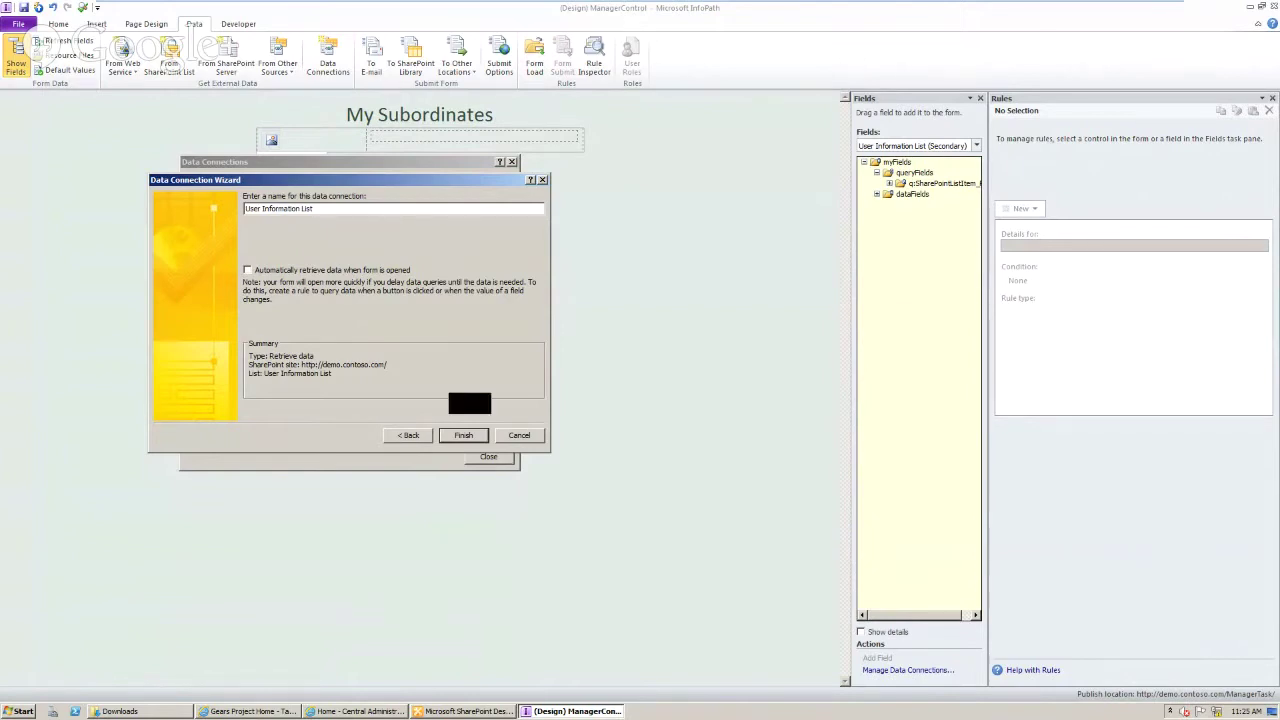
click(522, 435)
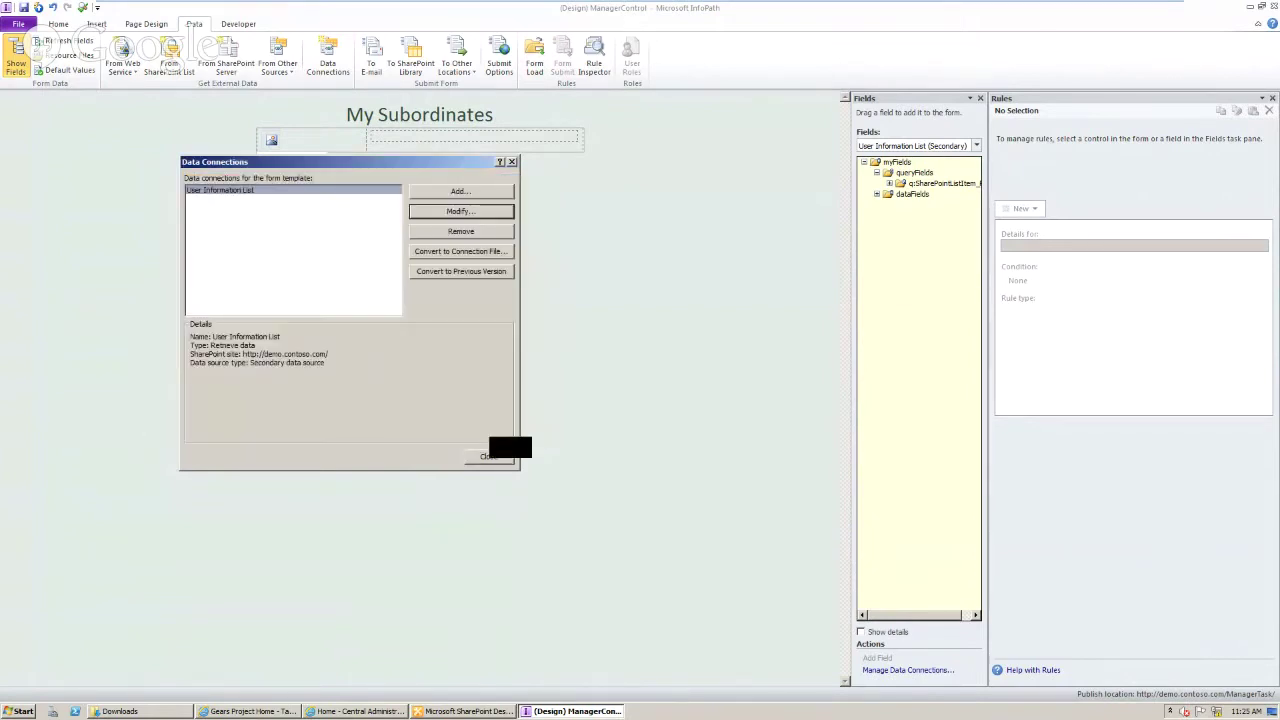
click(488, 456)
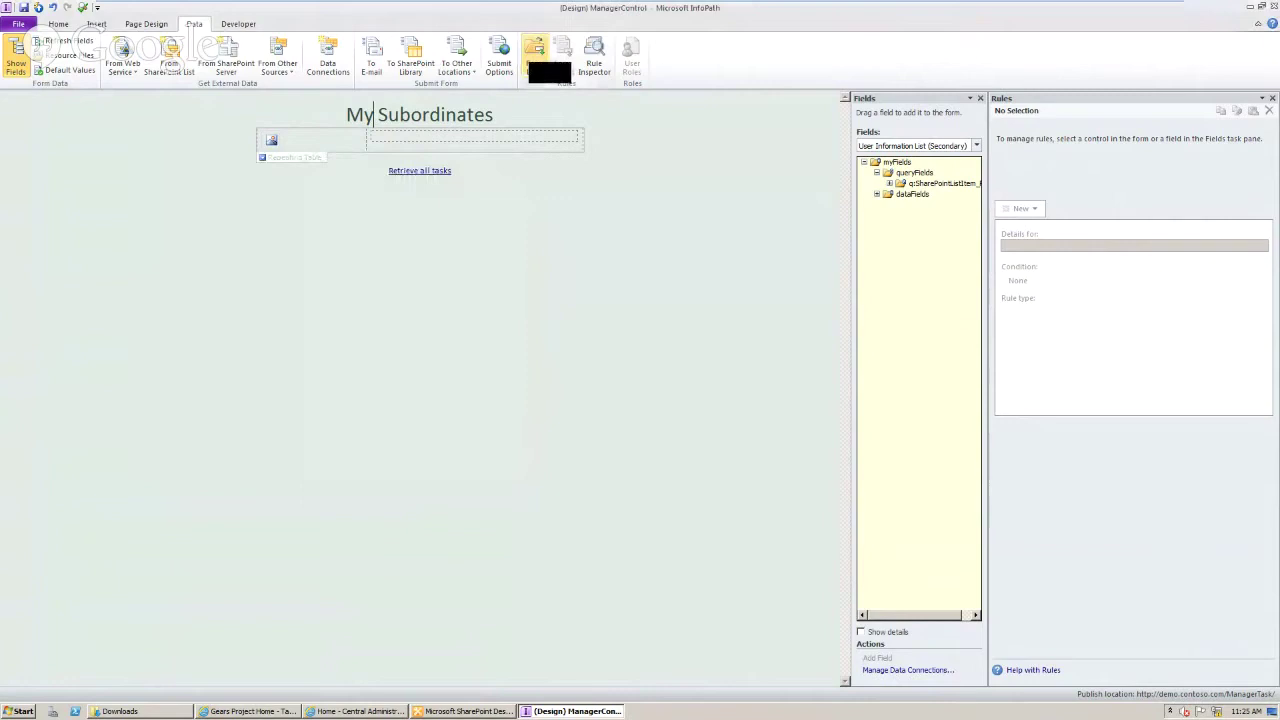
- Open the Form Load rule's action that sets a field's value and check which query field it targets
click(540, 58)
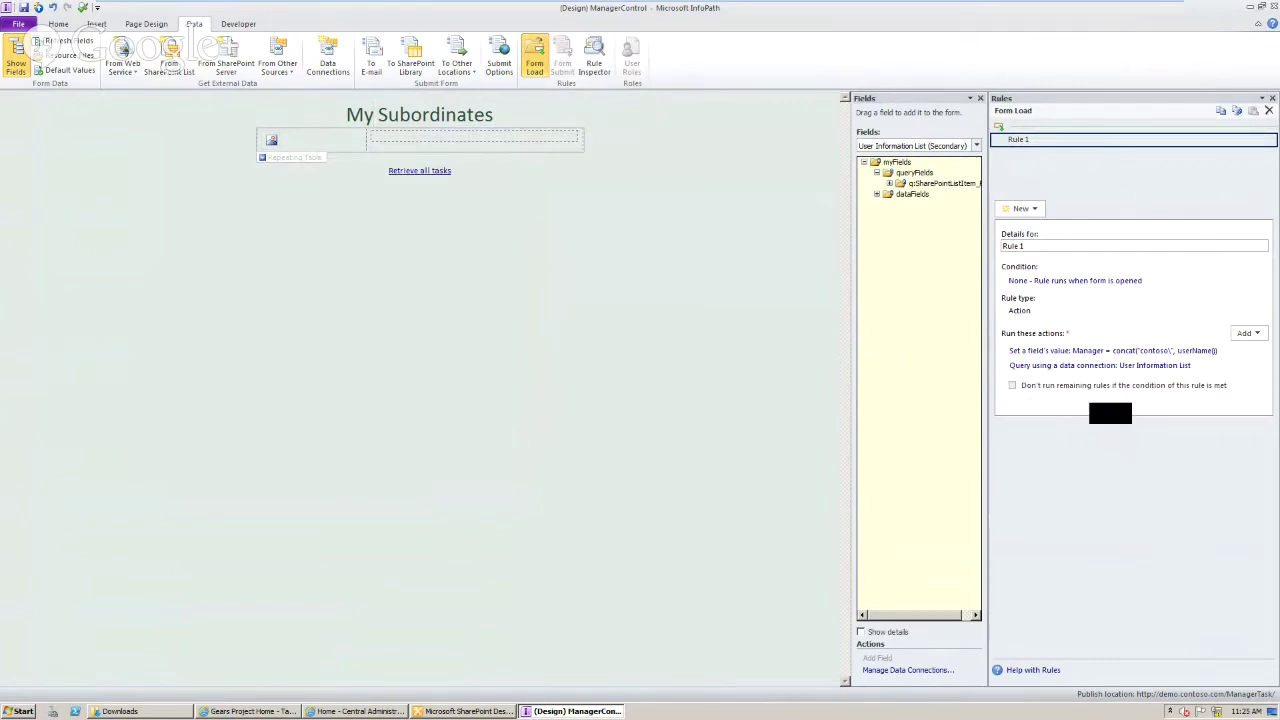
click(1060, 350)
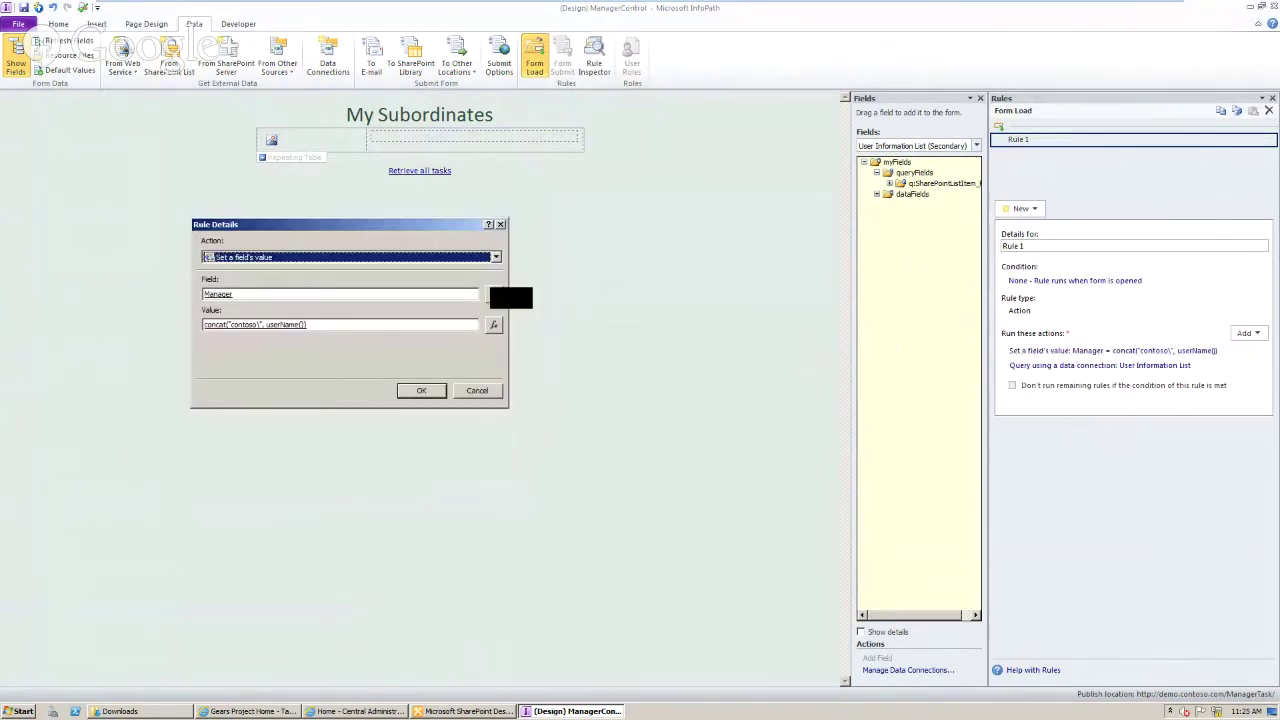
click(493, 294)
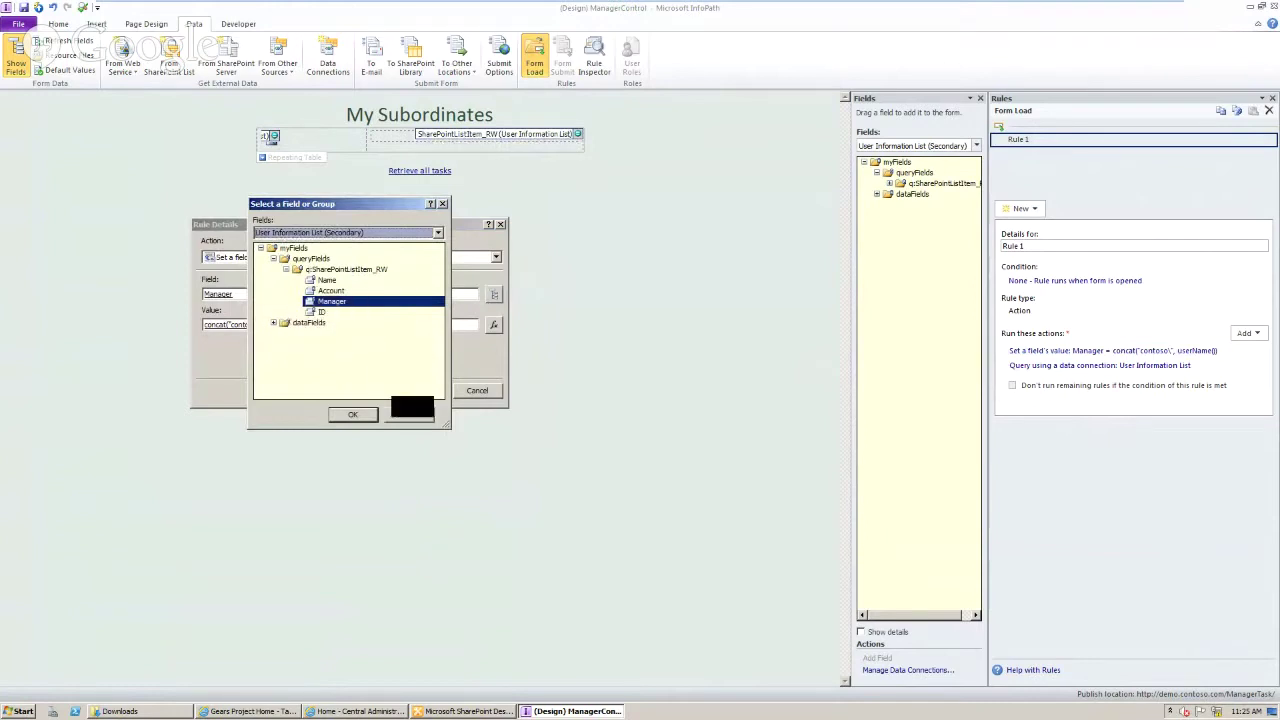
click(408, 414)
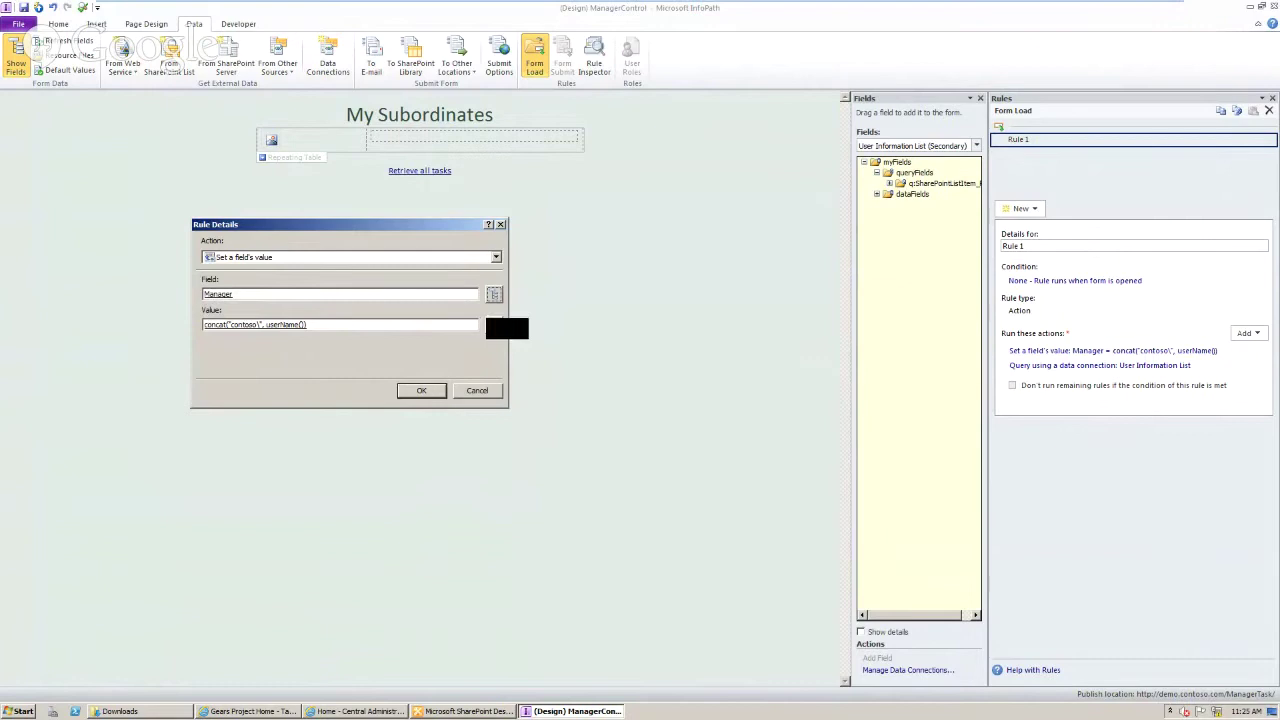
- Examine the value formula of the Form Load action for the Manager field, and close the rule details
click(494, 325)
drag(188, 271, 257, 271)
click(235, 271)
click(265, 271)
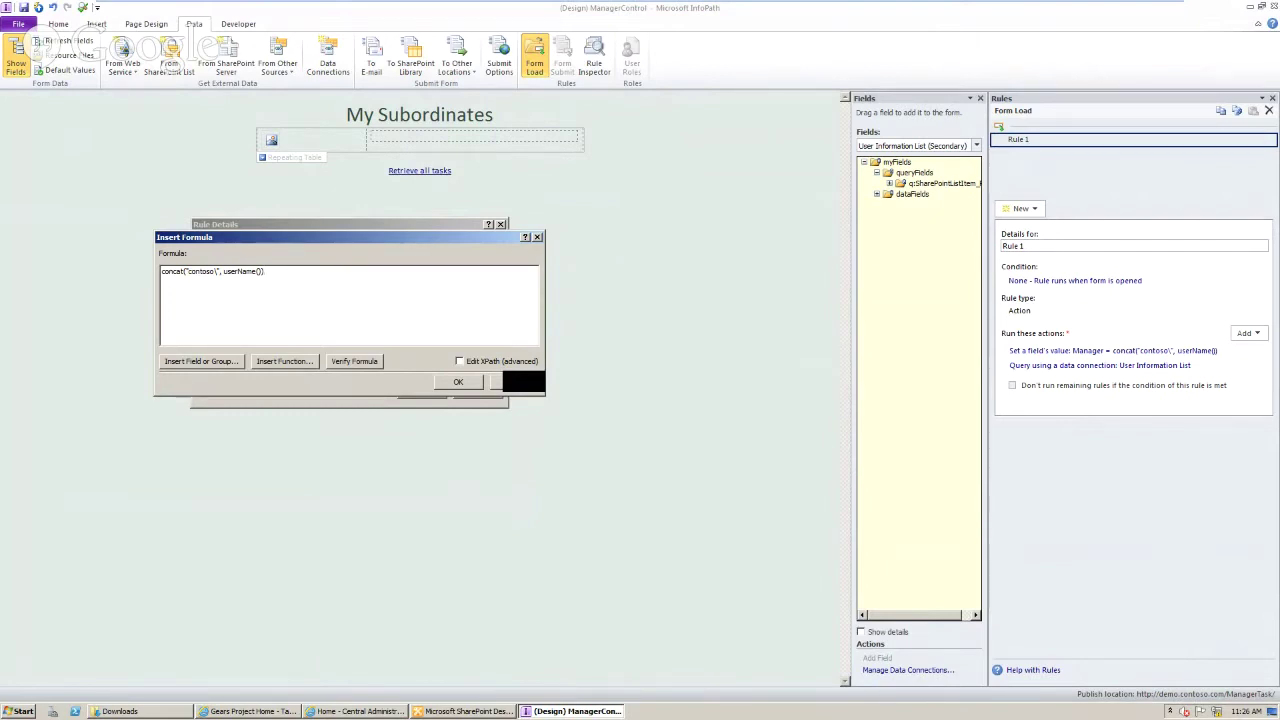
key(Return)
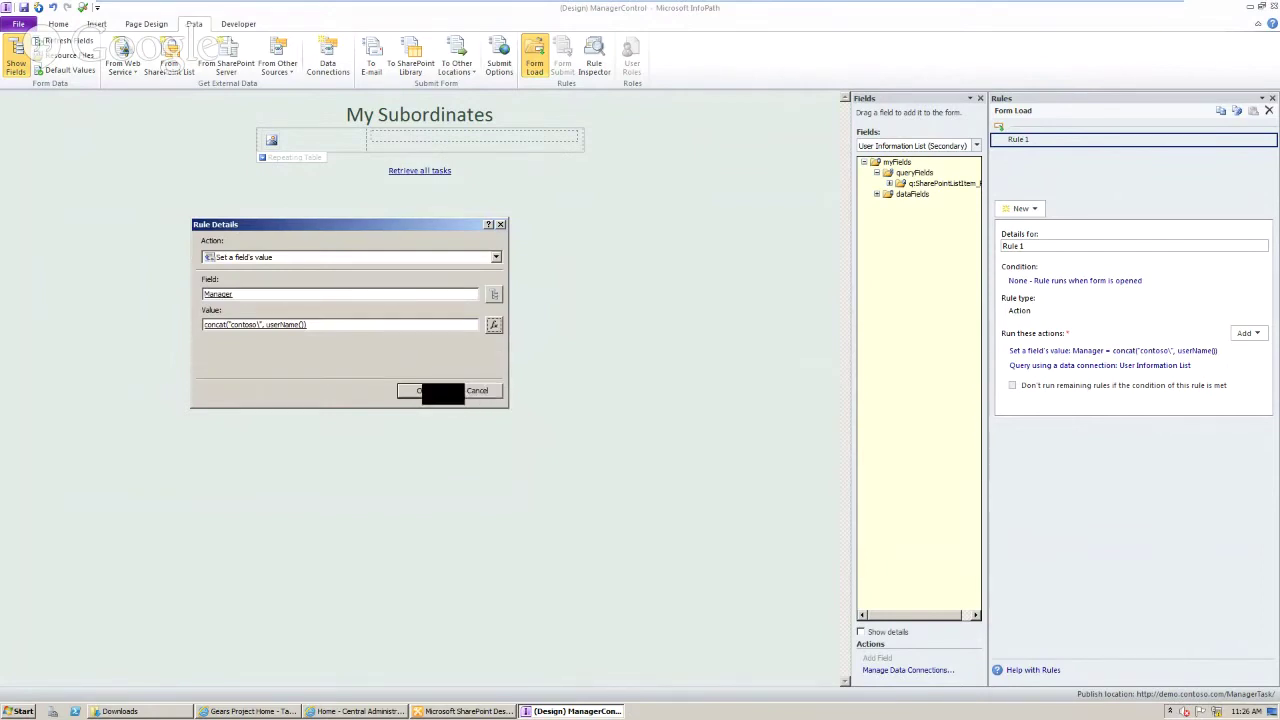
click(430, 390)
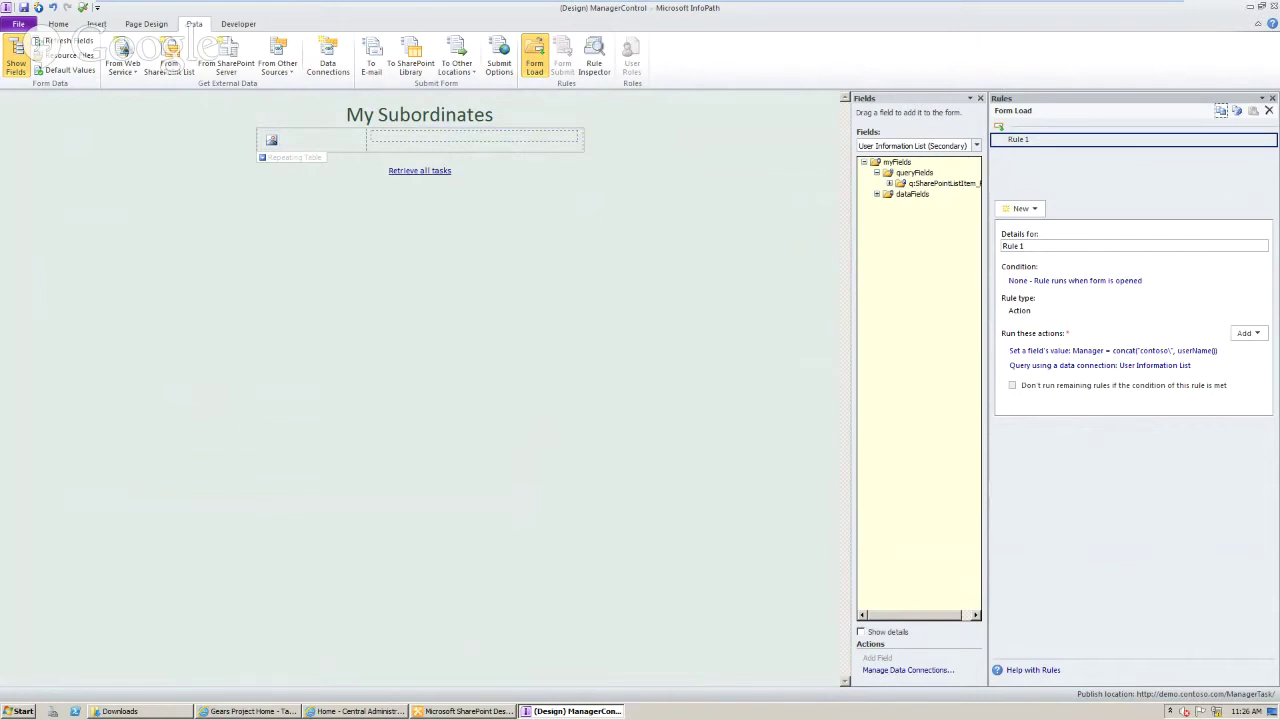
- Show the Main data source's fields, expand group1, and review the Link field's properties without changing them
click(905, 146)
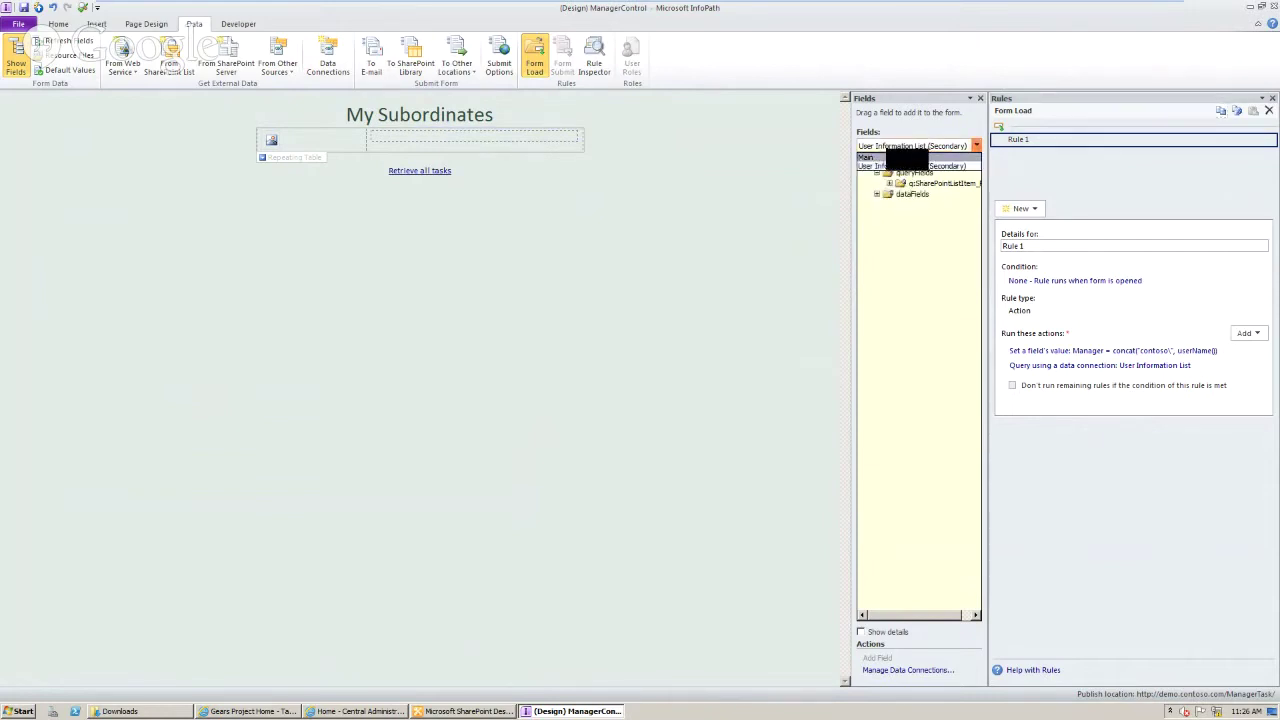
click(900, 157)
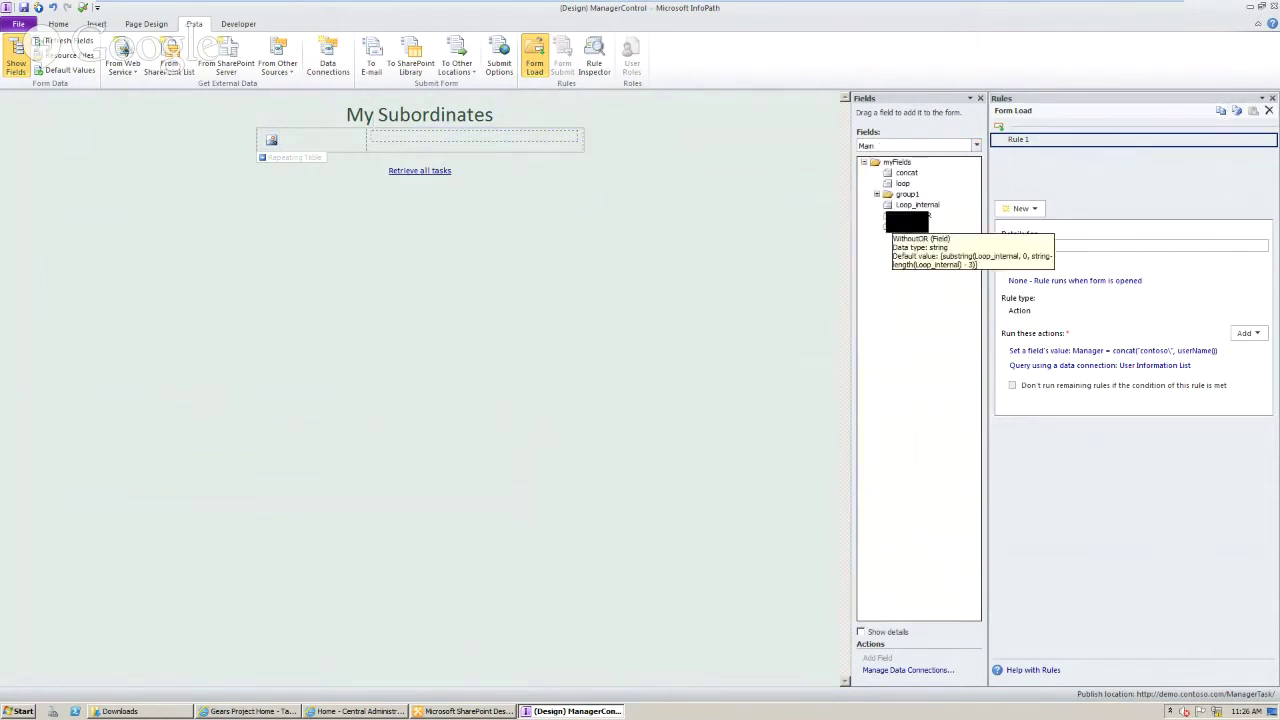
click(876, 194)
click(910, 236)
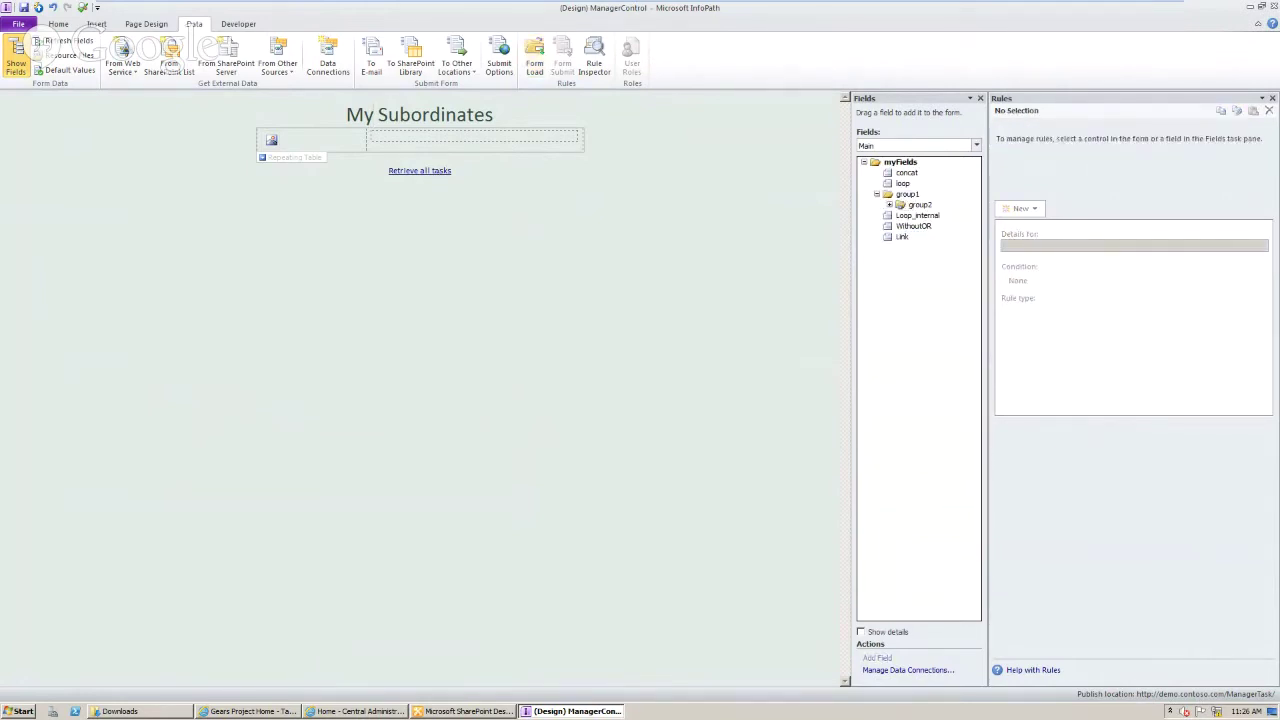
click(910, 236)
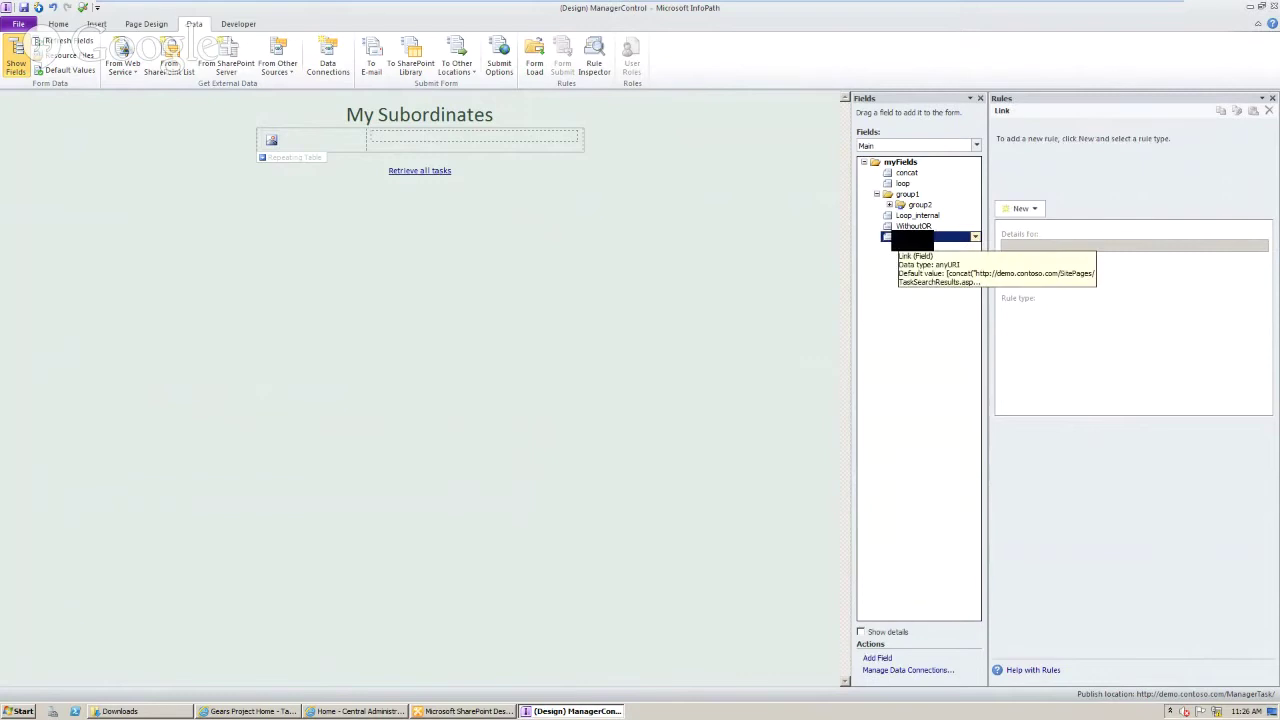
double_click(910, 236)
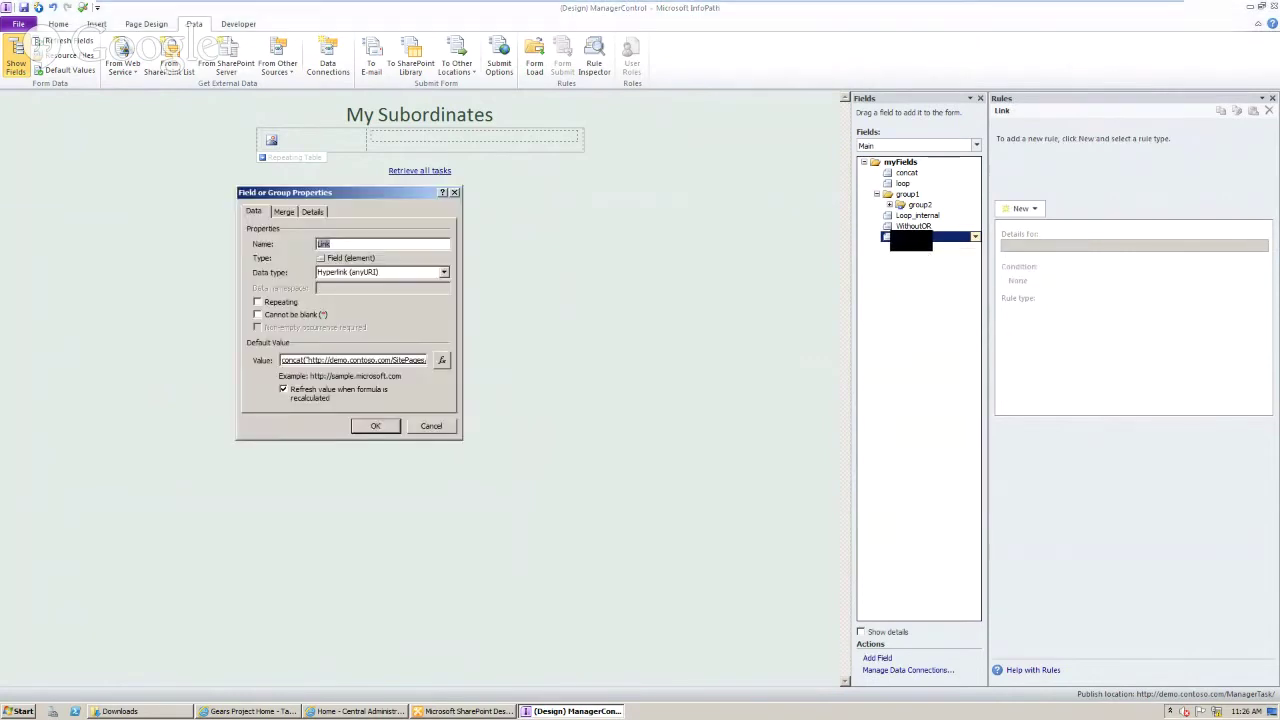
click(440, 425)
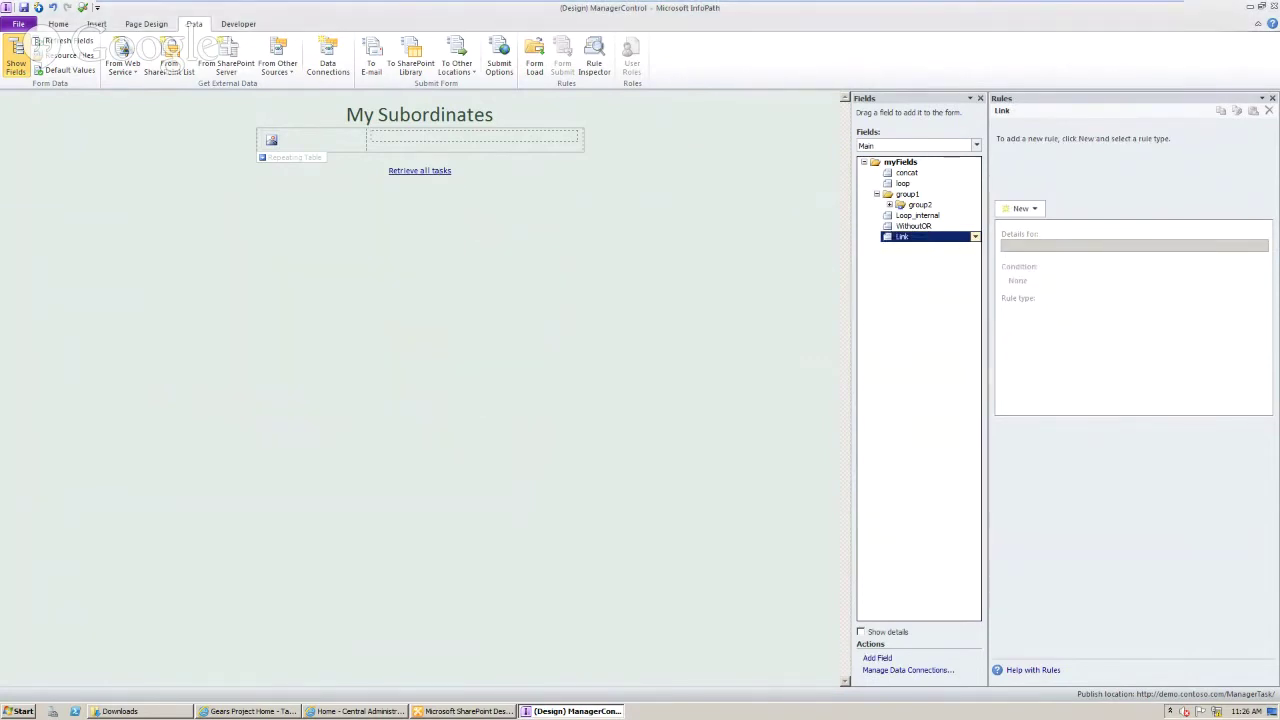
- Inspect the hyperlink settings of the "Retrieve all tasks" link without changing them
click(420, 171)
right_click(424, 172)
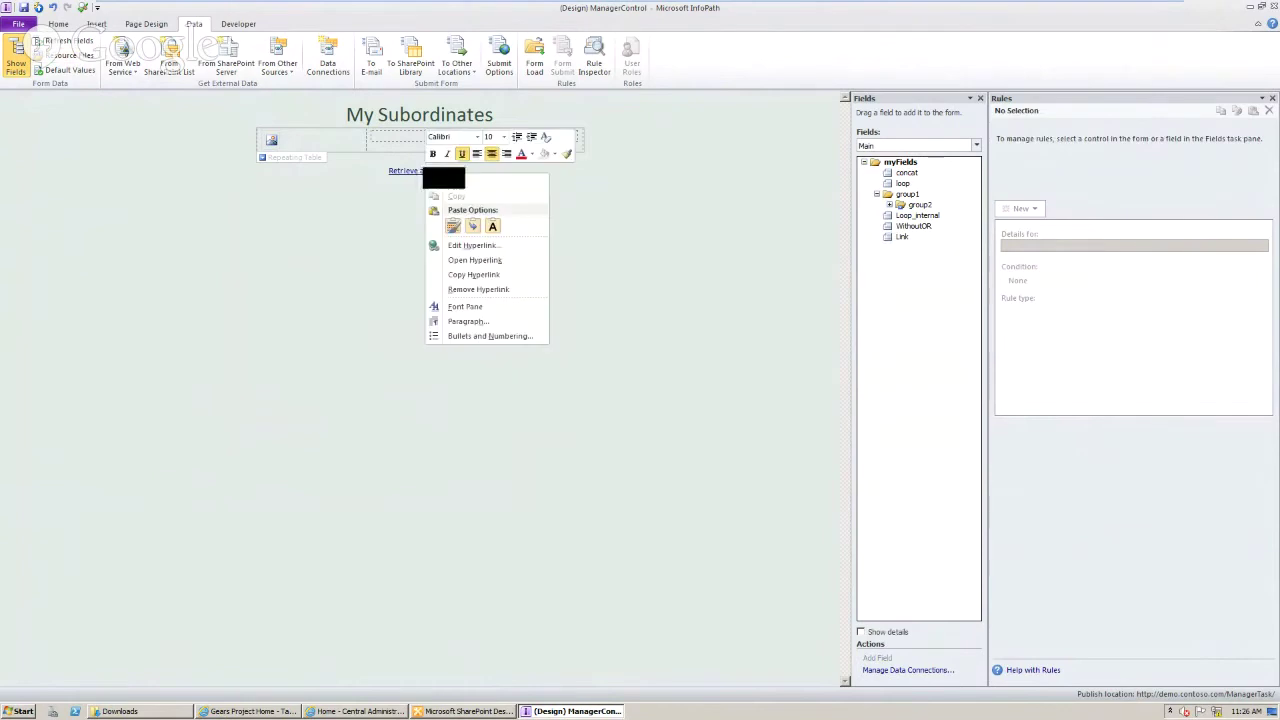
click(472, 245)
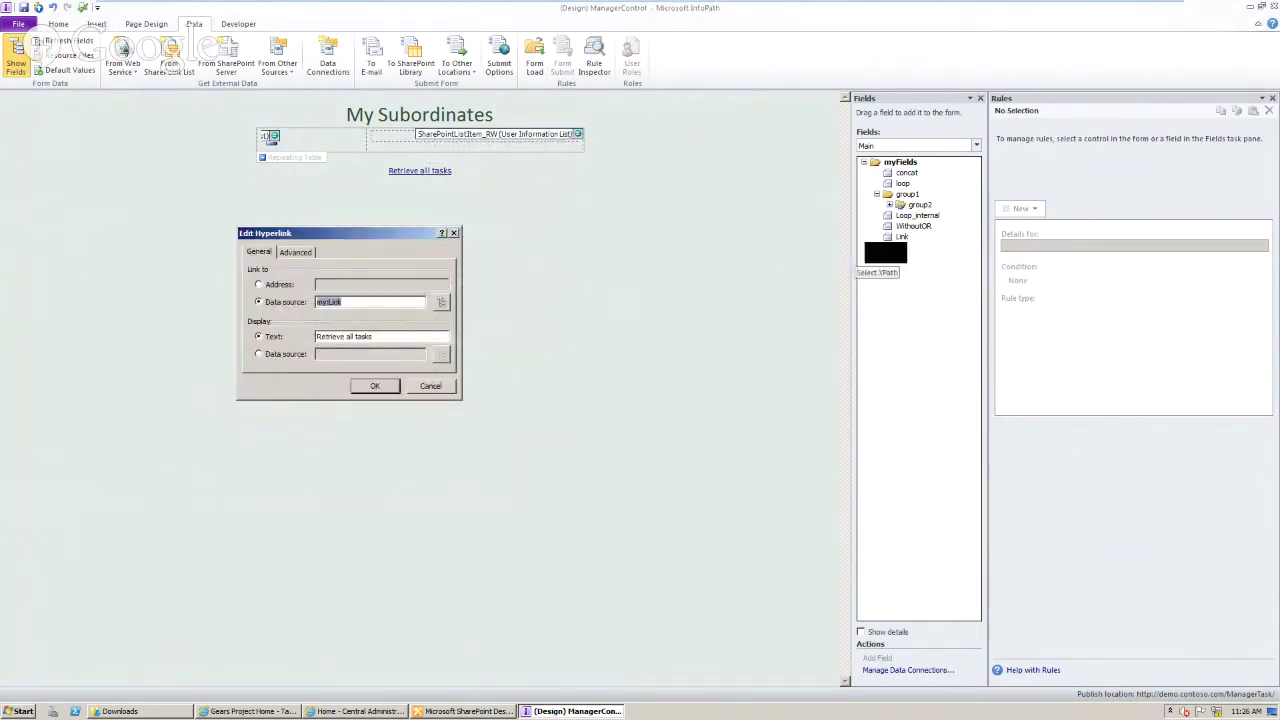
click(430, 386)
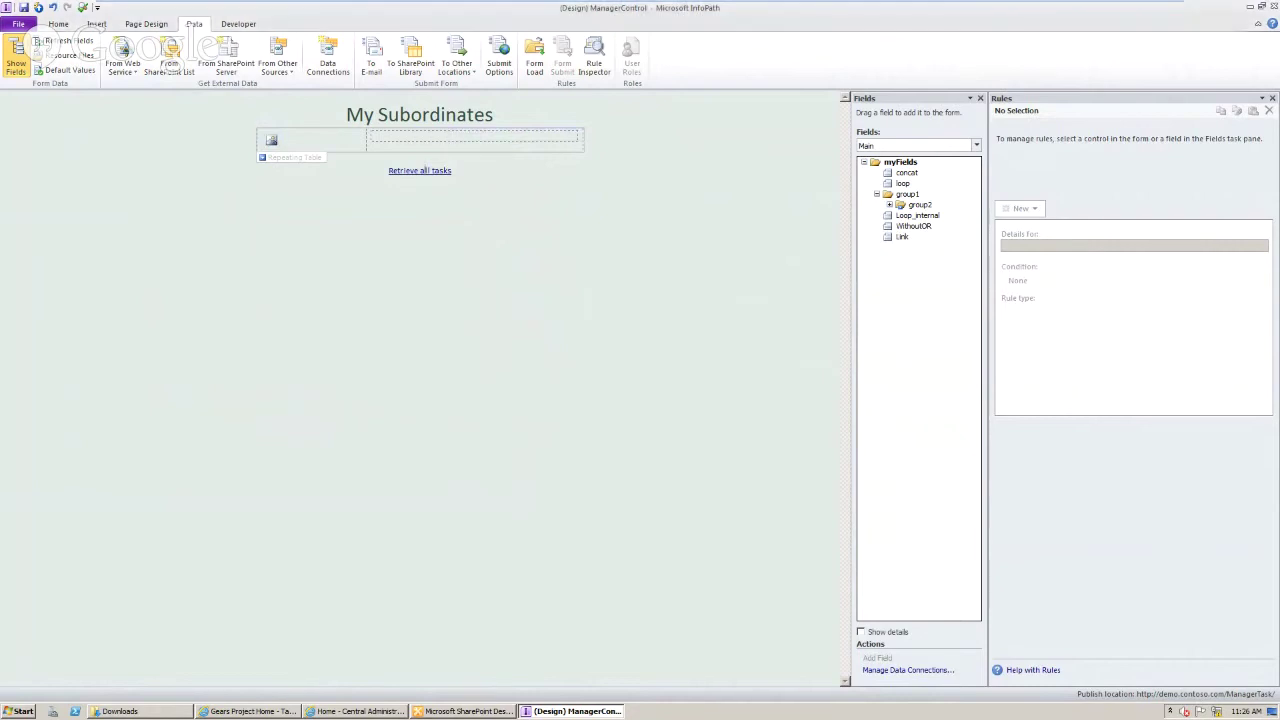
- Open the default value formula of the Link field and examine the search results page URL inside the concat function
click(902, 236)
double_click(902, 236)
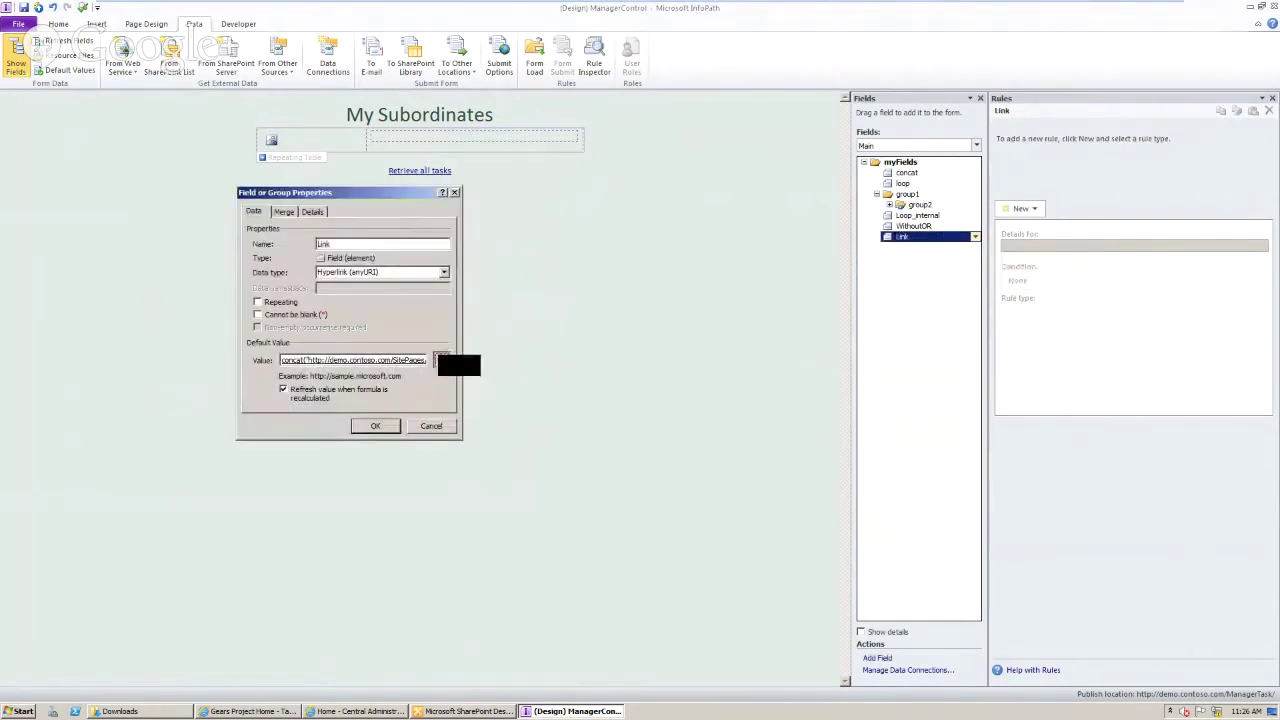
click(441, 360)
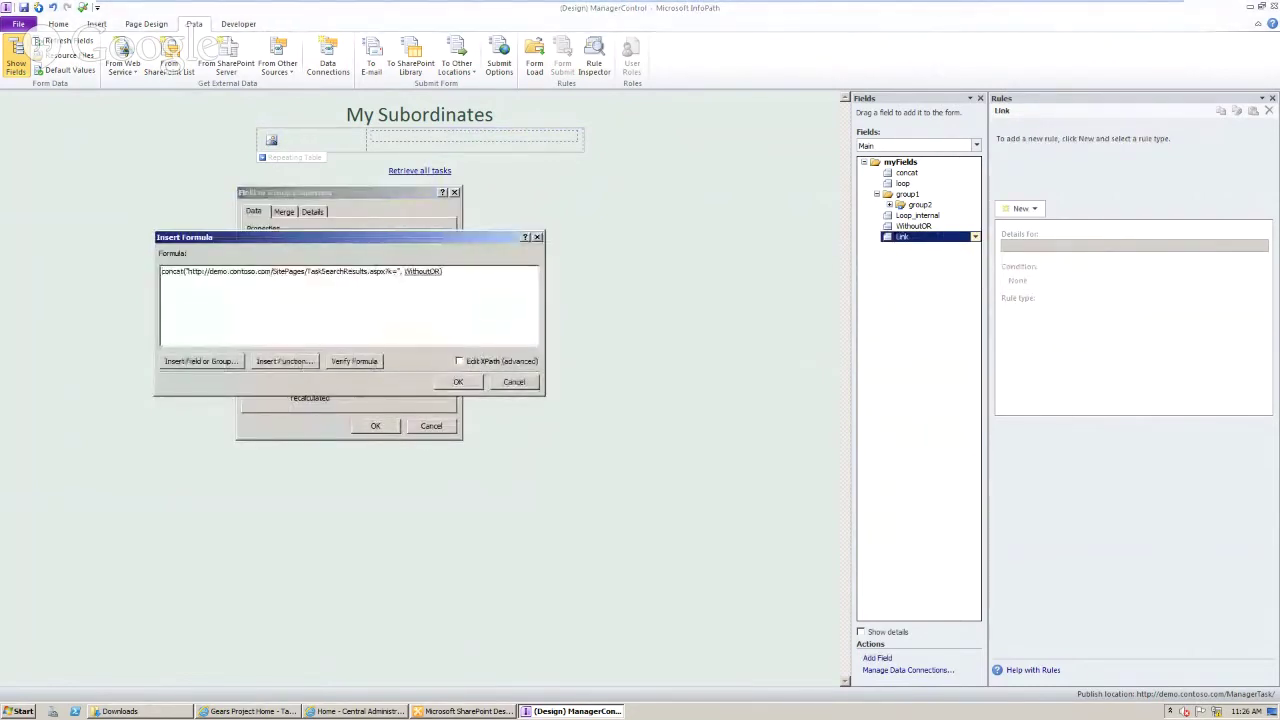
drag(188, 271, 385, 271)
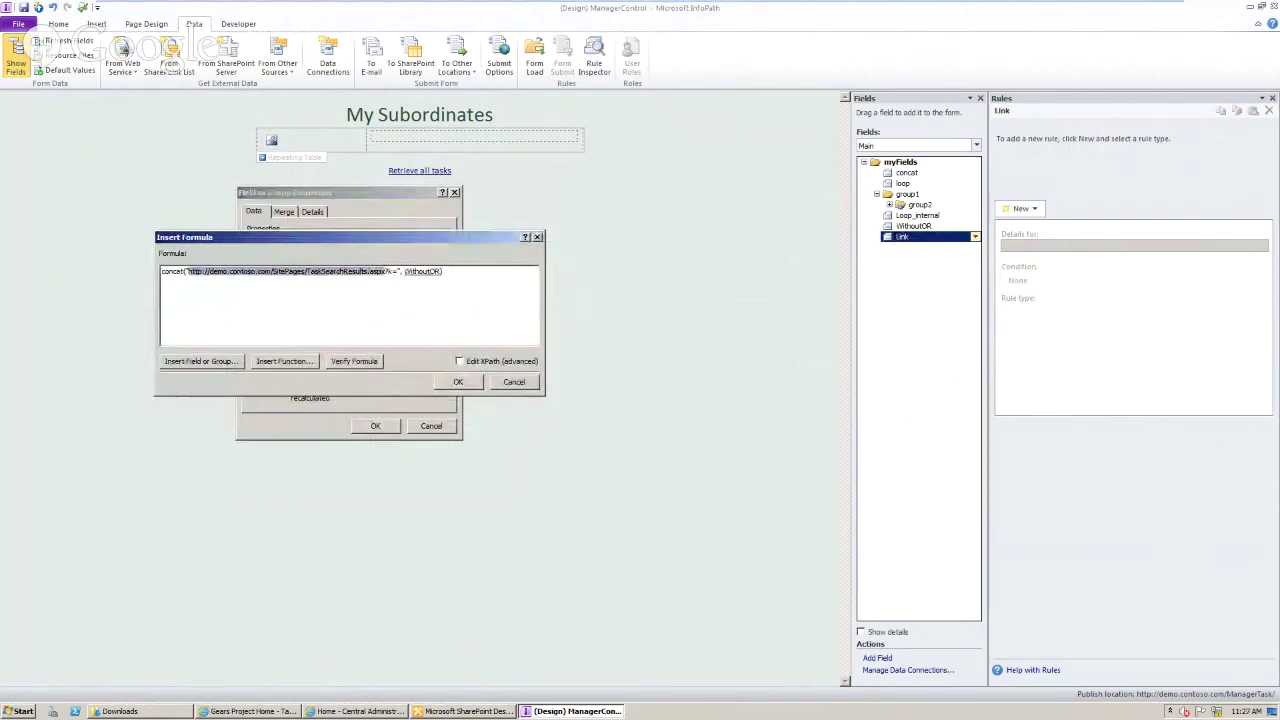
click(385, 271)
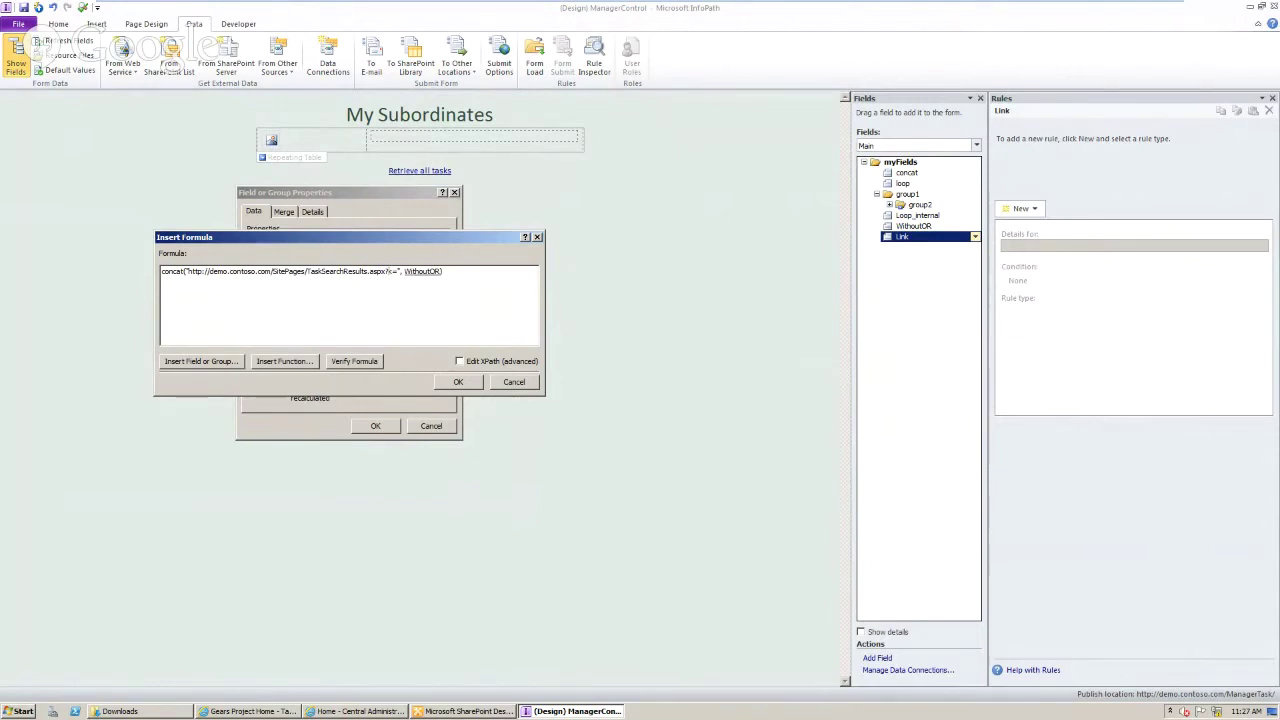
drag(187, 271, 315, 271)
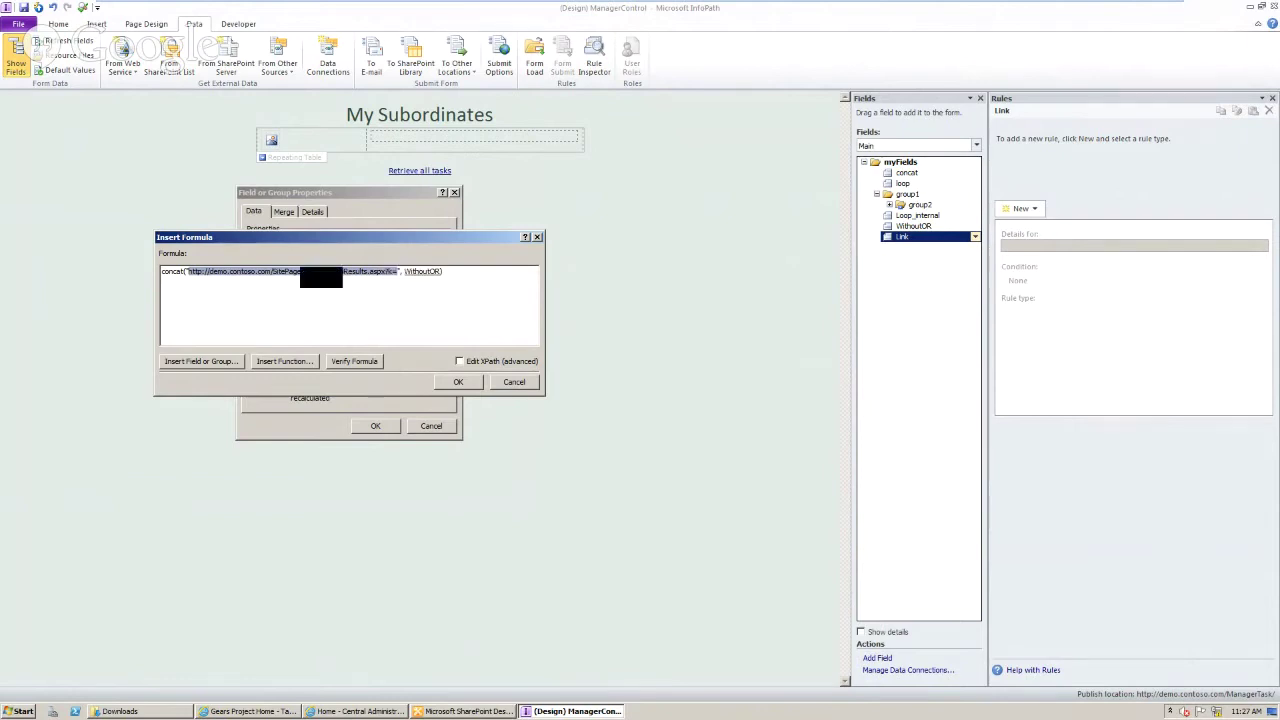
click(315, 271)
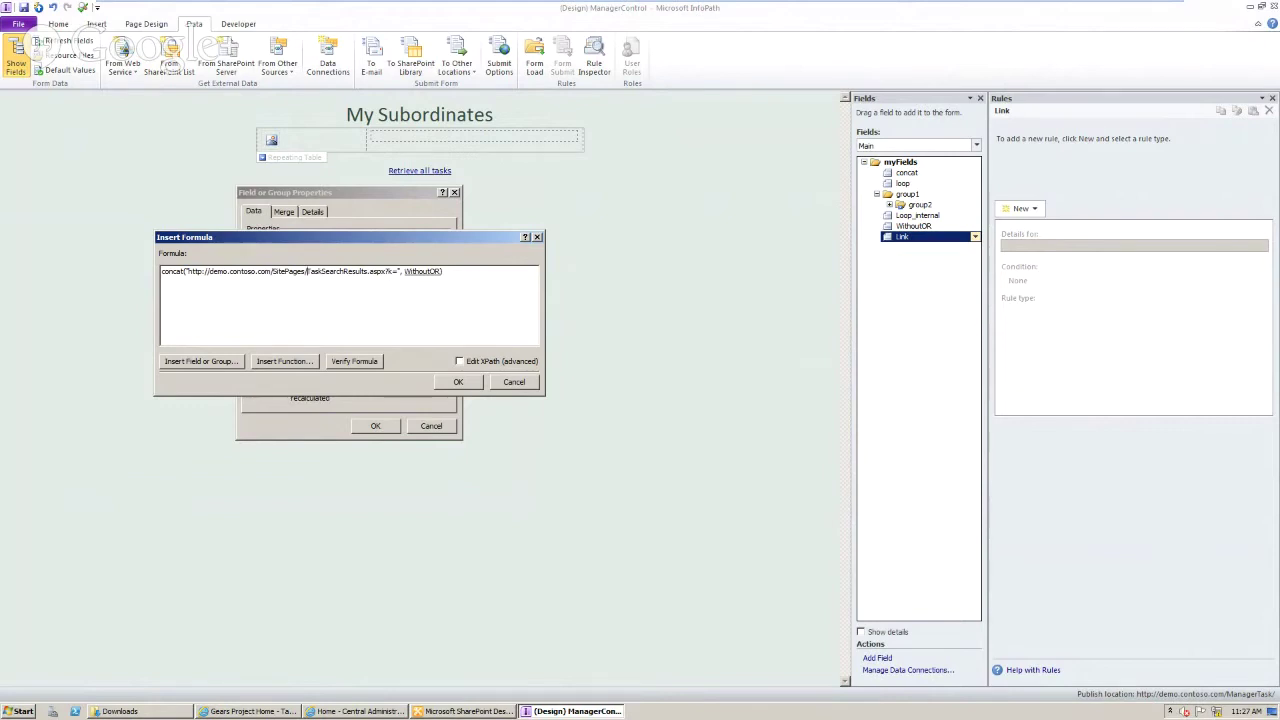
- Examine the page name, query parameter and WithoutOR reference in the Link formula, and close the field's properties without changes
drag(307, 271, 372, 271)
click(388, 271)
click(386, 271)
click(422, 271)
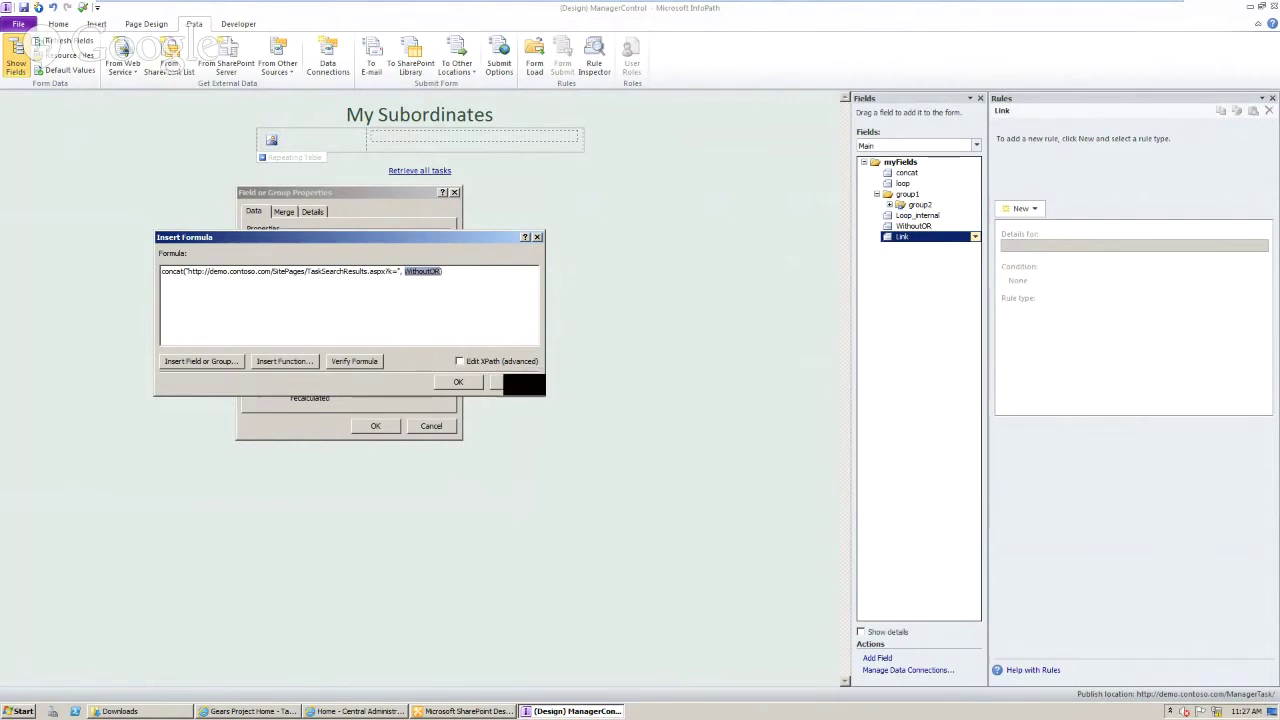
click(458, 382)
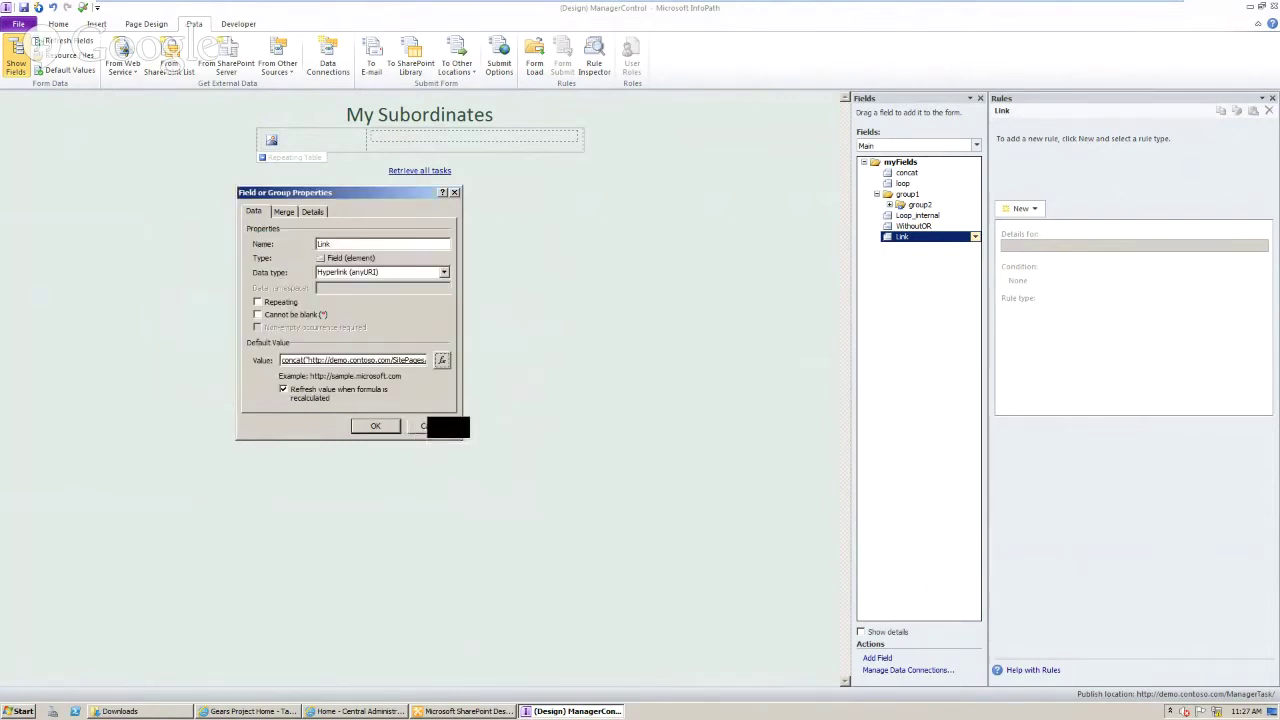
click(430, 426)
- Review the properties of the WithoutOR field and close them without changes
click(913, 226)
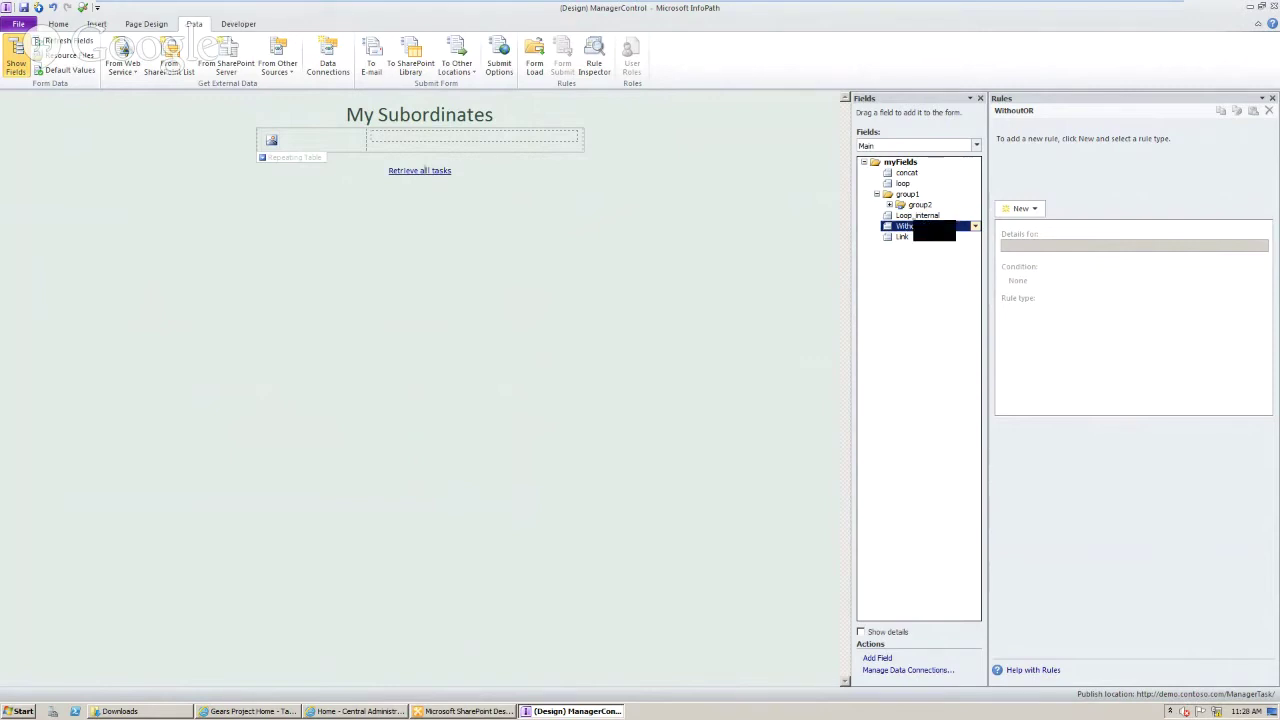
double_click(913, 226)
click(431, 426)
- Compare the Loop_internal and loop fields, and view the loop field's properties without changing them
click(910, 215)
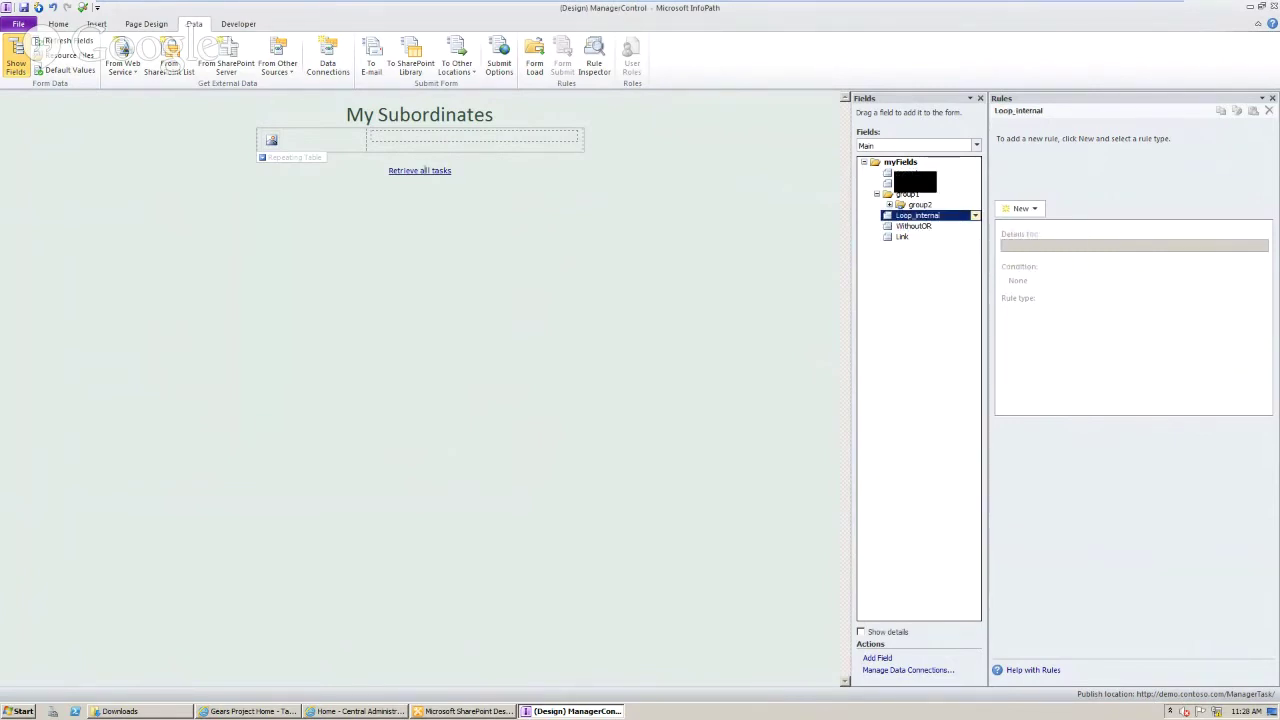
click(903, 183)
click(905, 215)
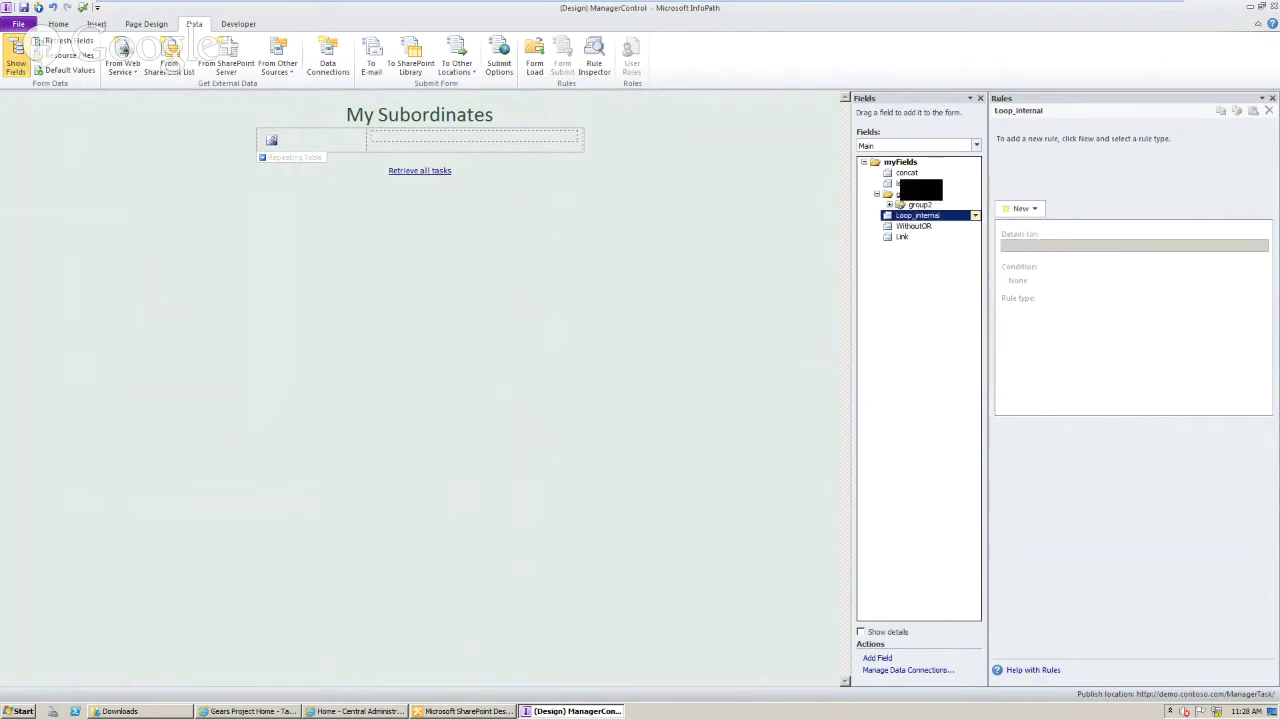
click(905, 183)
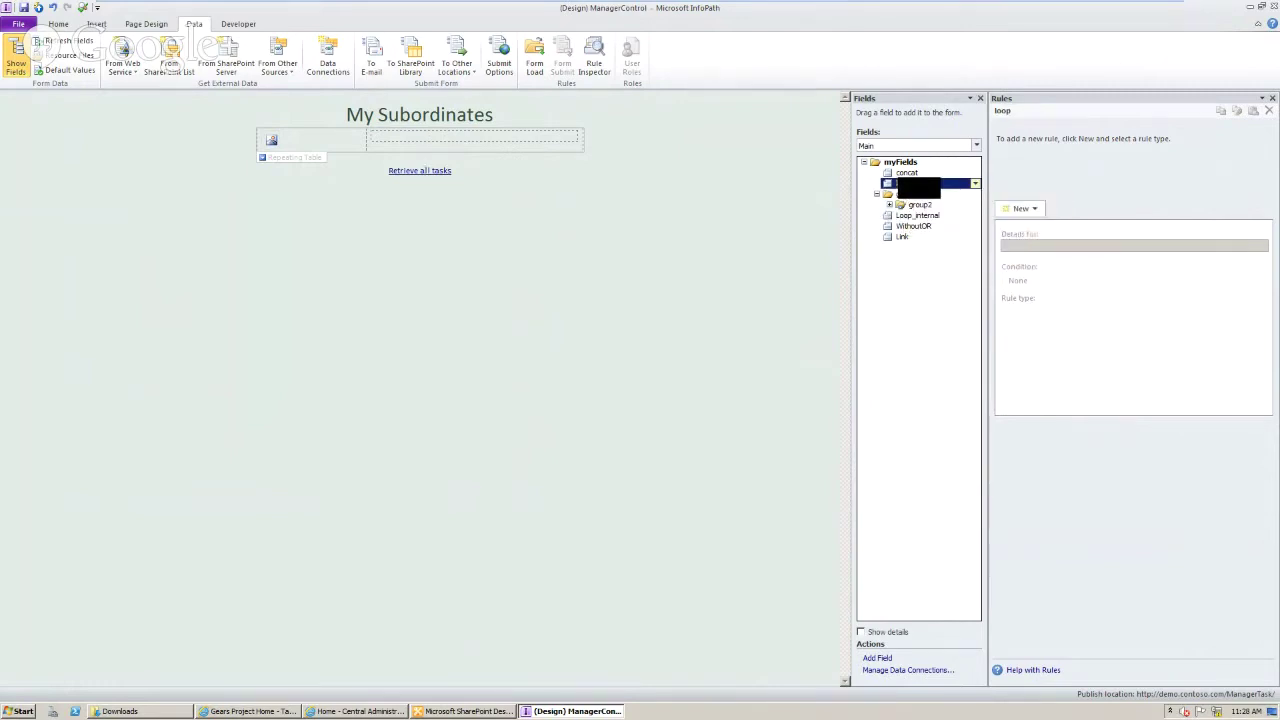
double_click(905, 183)
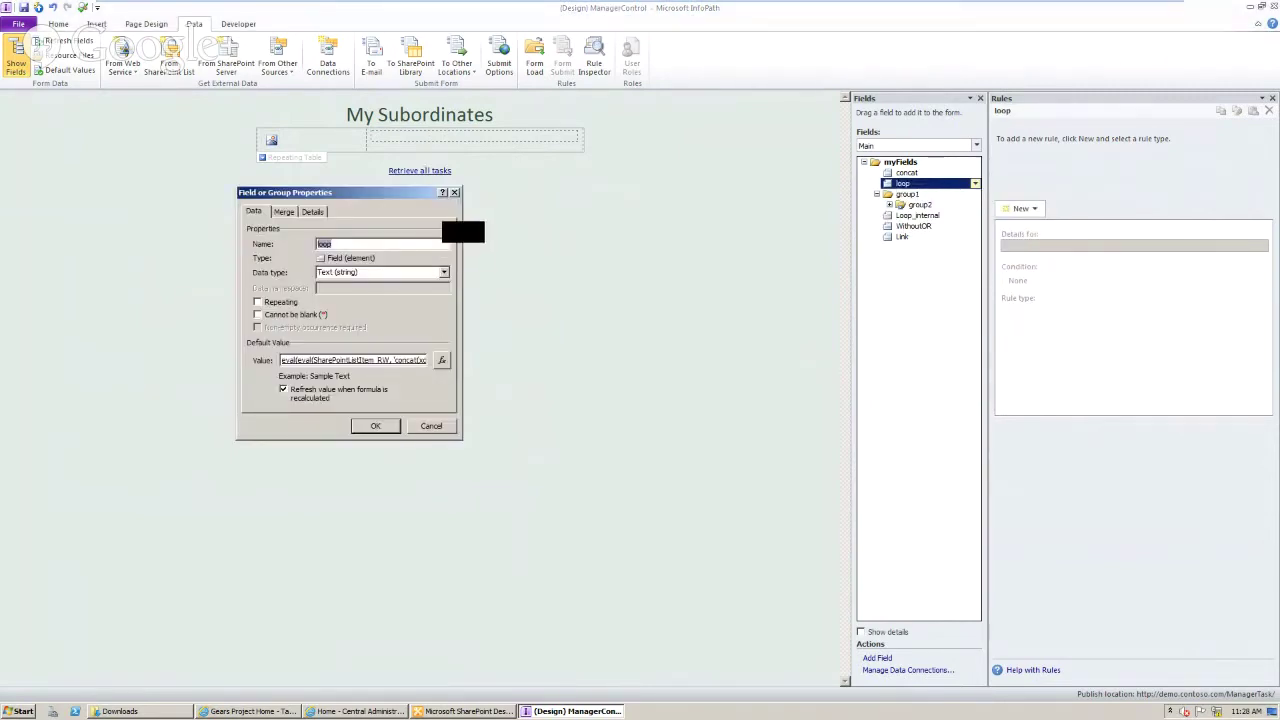
key(Escape)
- Open the default value formula of the Loop_internal field and examine the whole nested eval expression
click(917, 215)
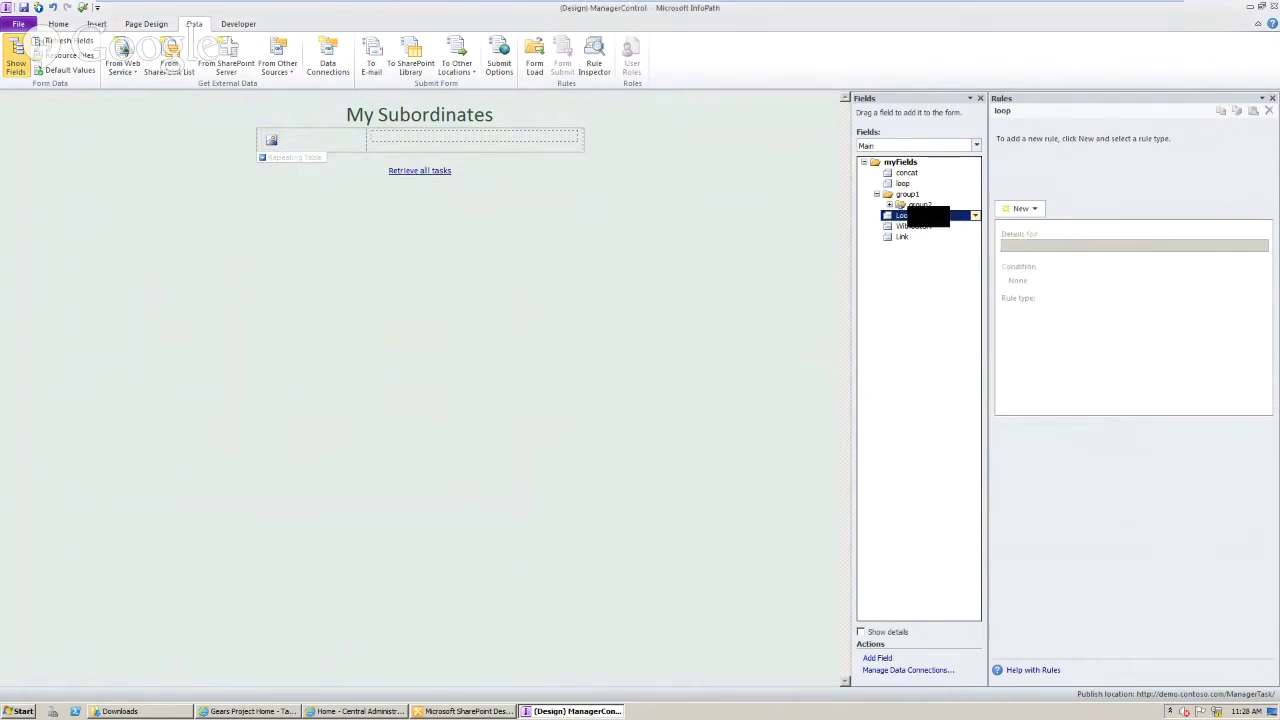
double_click(917, 215)
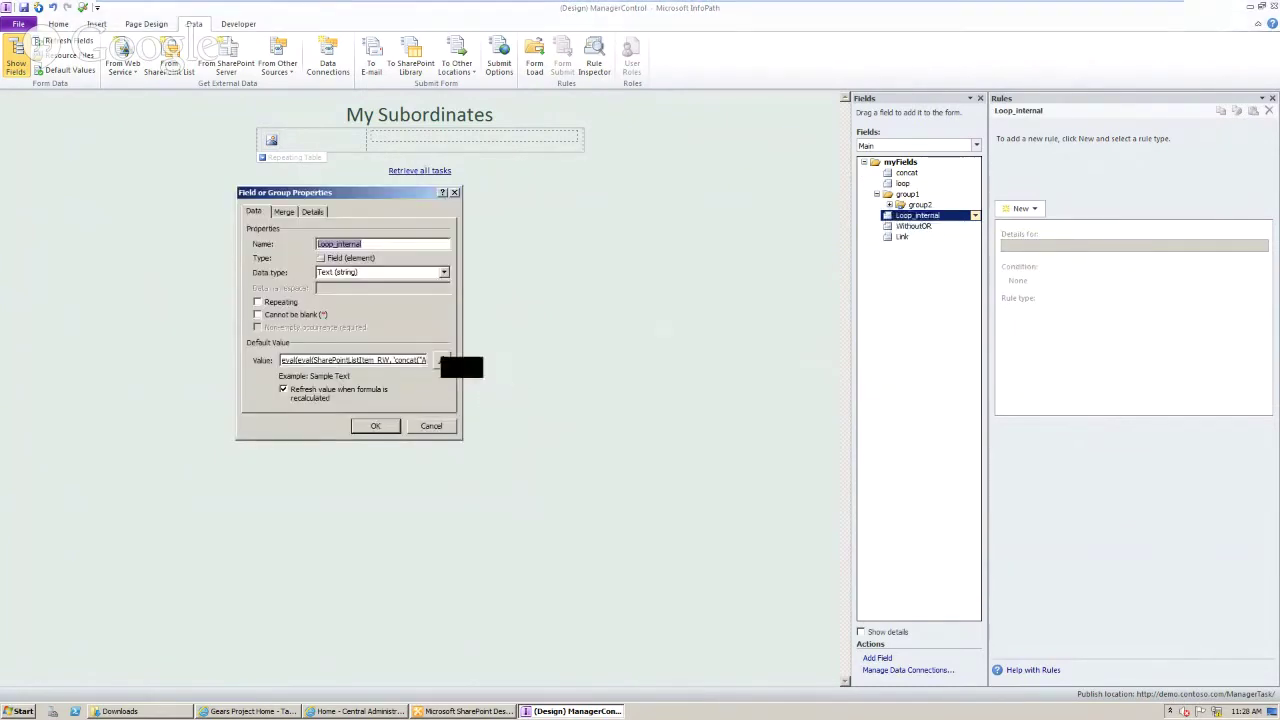
click(442, 363)
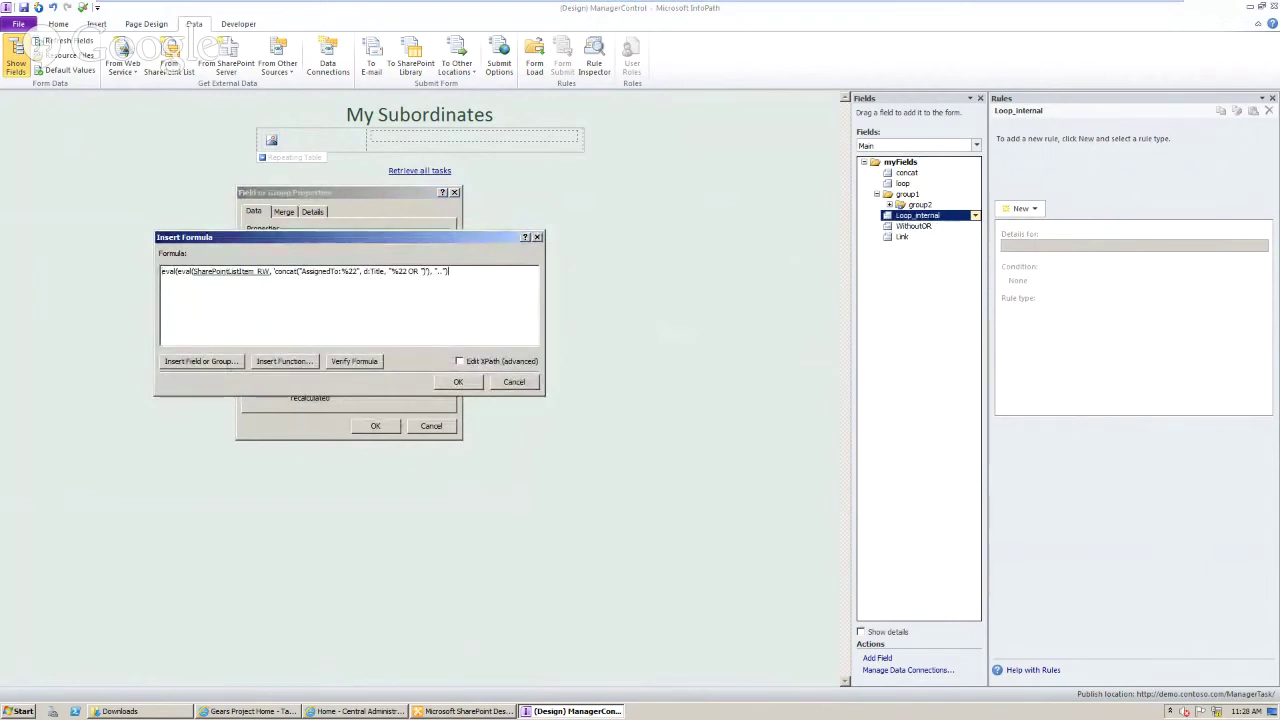
key(ctrl+a)
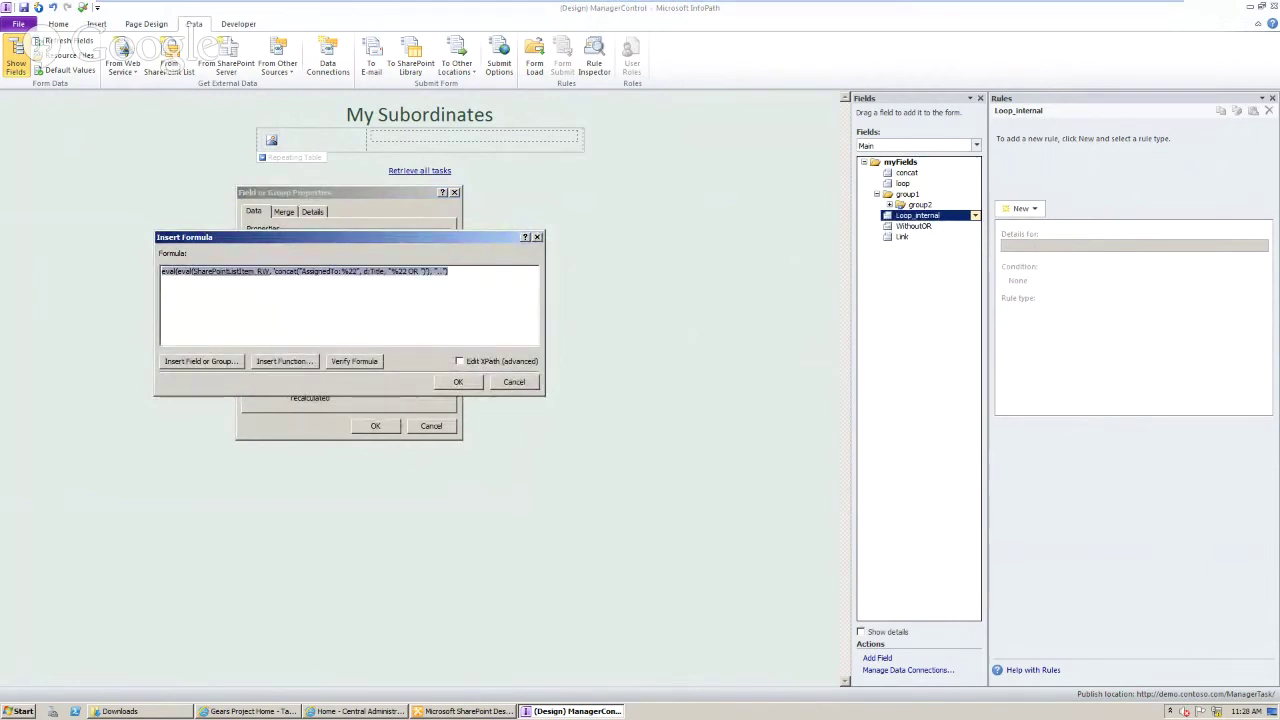
click(449, 271)
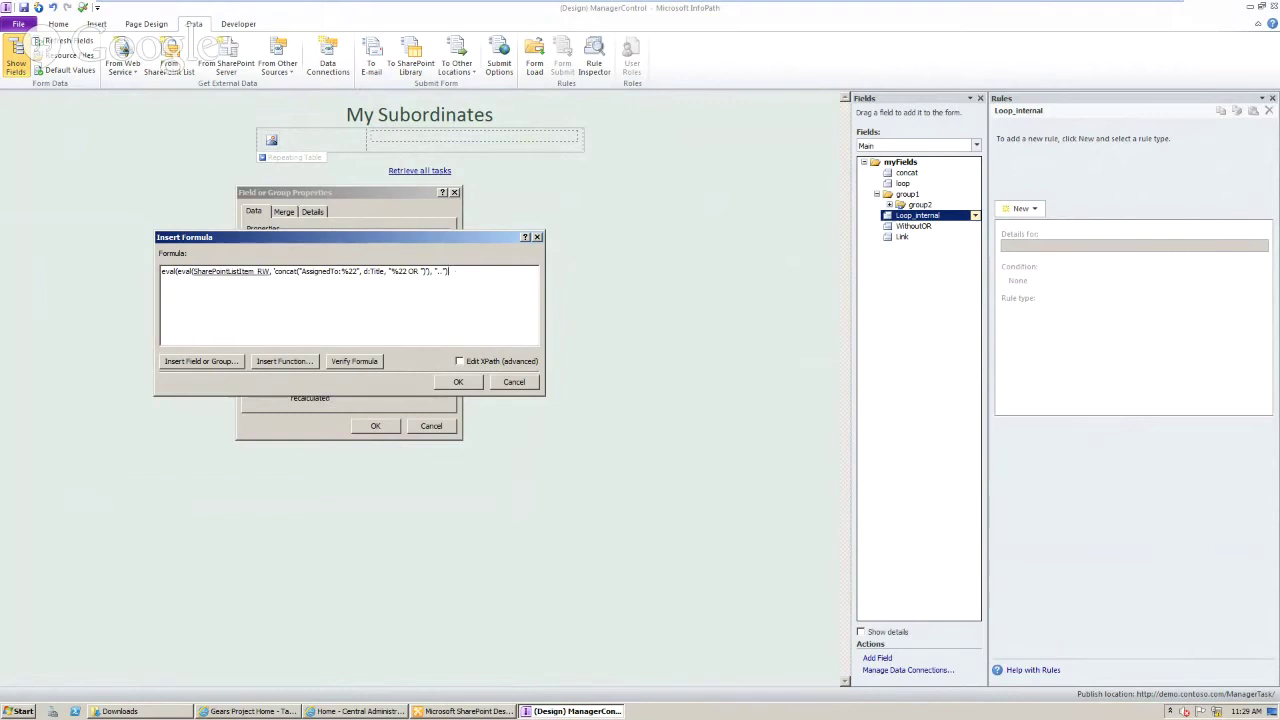
shift+click(193, 271)
key(shift+Home)
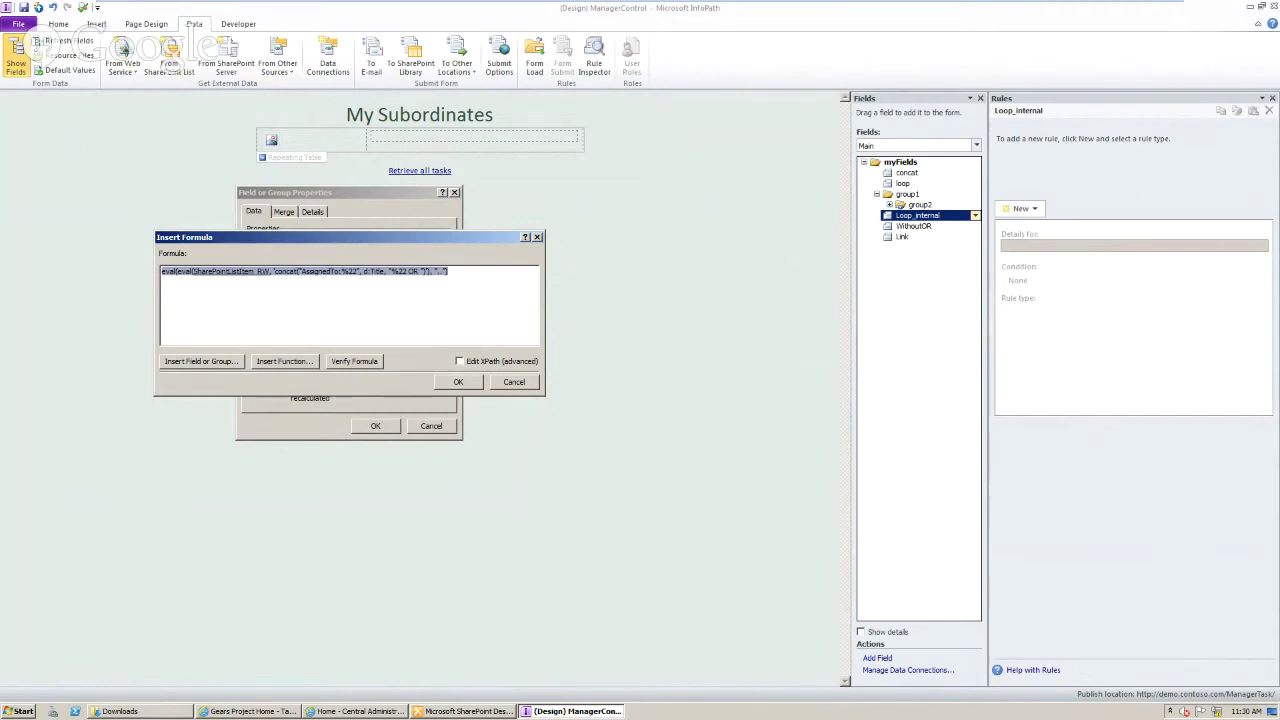
click(470, 273)
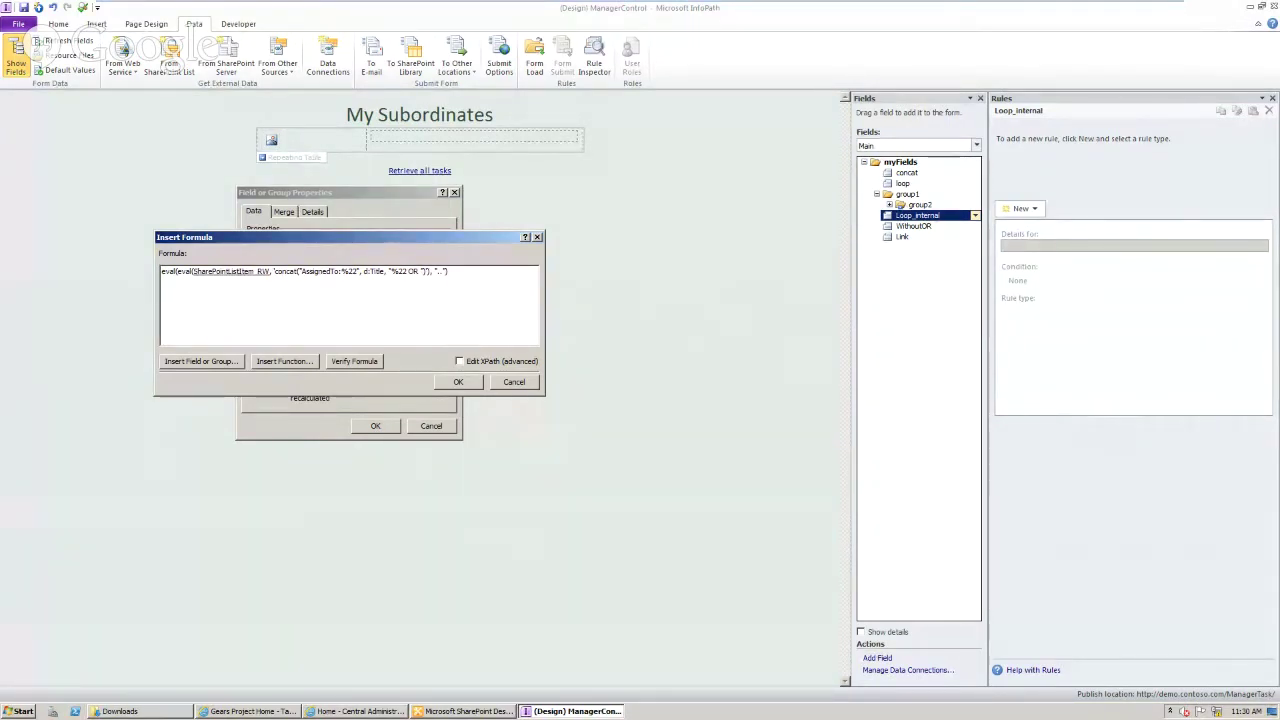
- Check which data source group the SharePointListItem_RW reference in the Loop_internal formula points to, keeping the current selection
double_click(250, 271)
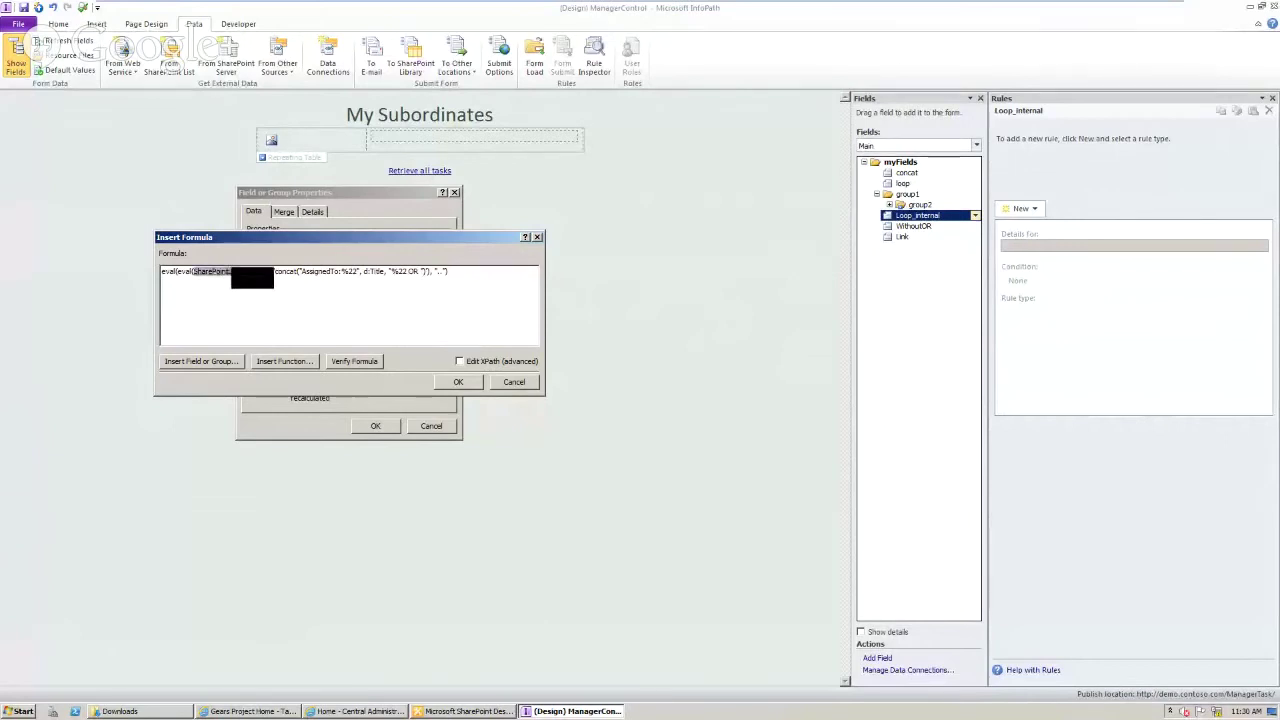
click(199, 361)
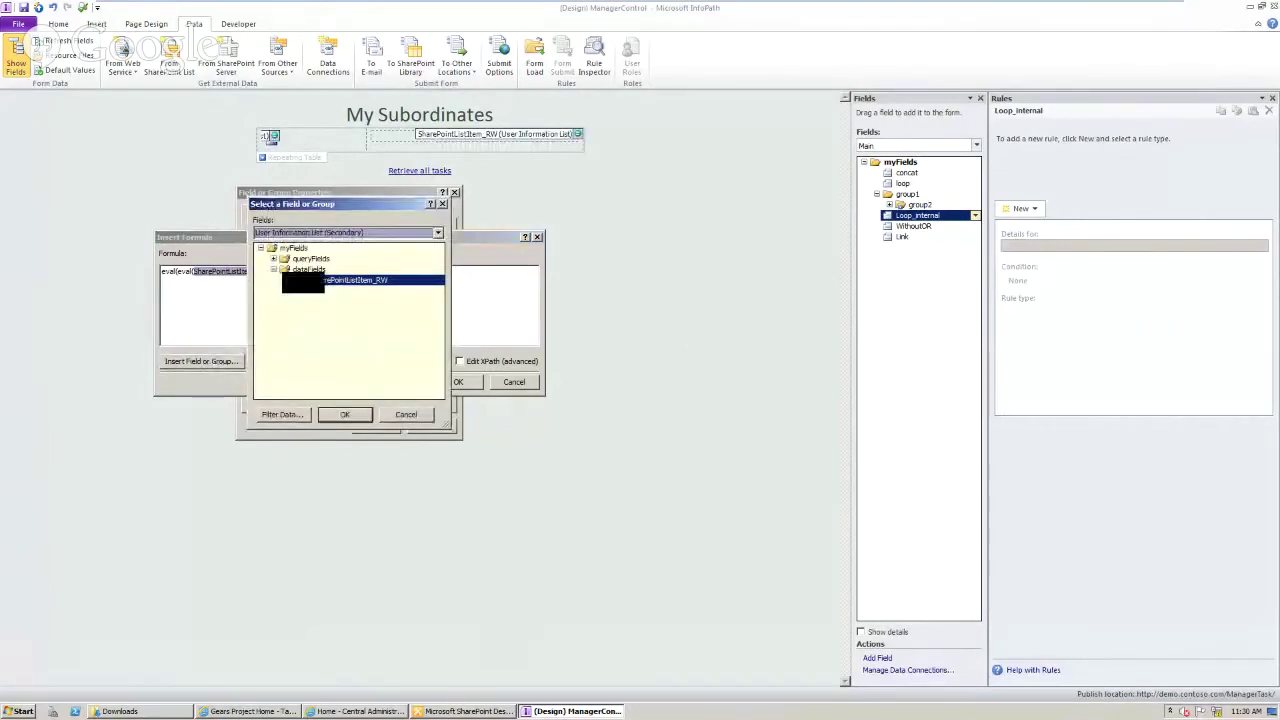
click(344, 414)
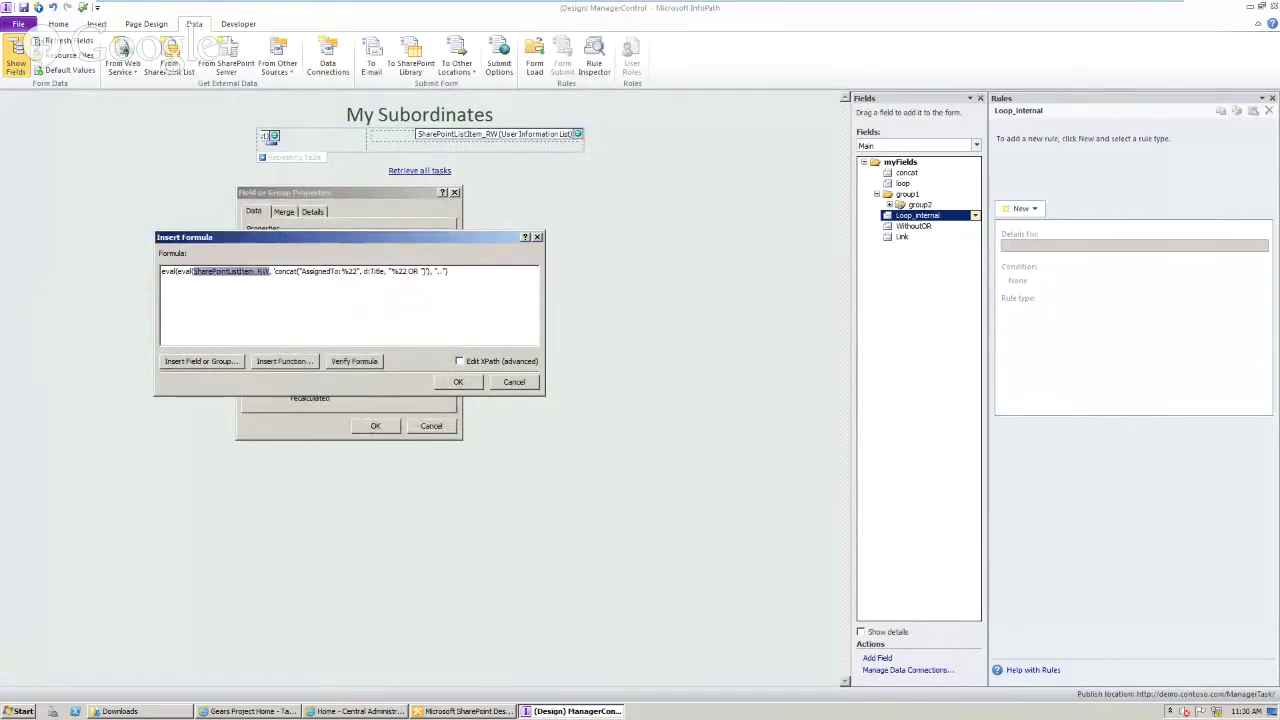
- Examine the AssignedTo:%22 text and the d:Title field reference within the concat part of the Loop_internal formula
key(Right)
drag(302, 271, 358, 271)
click(341, 271)
drag(364, 271, 384, 271)
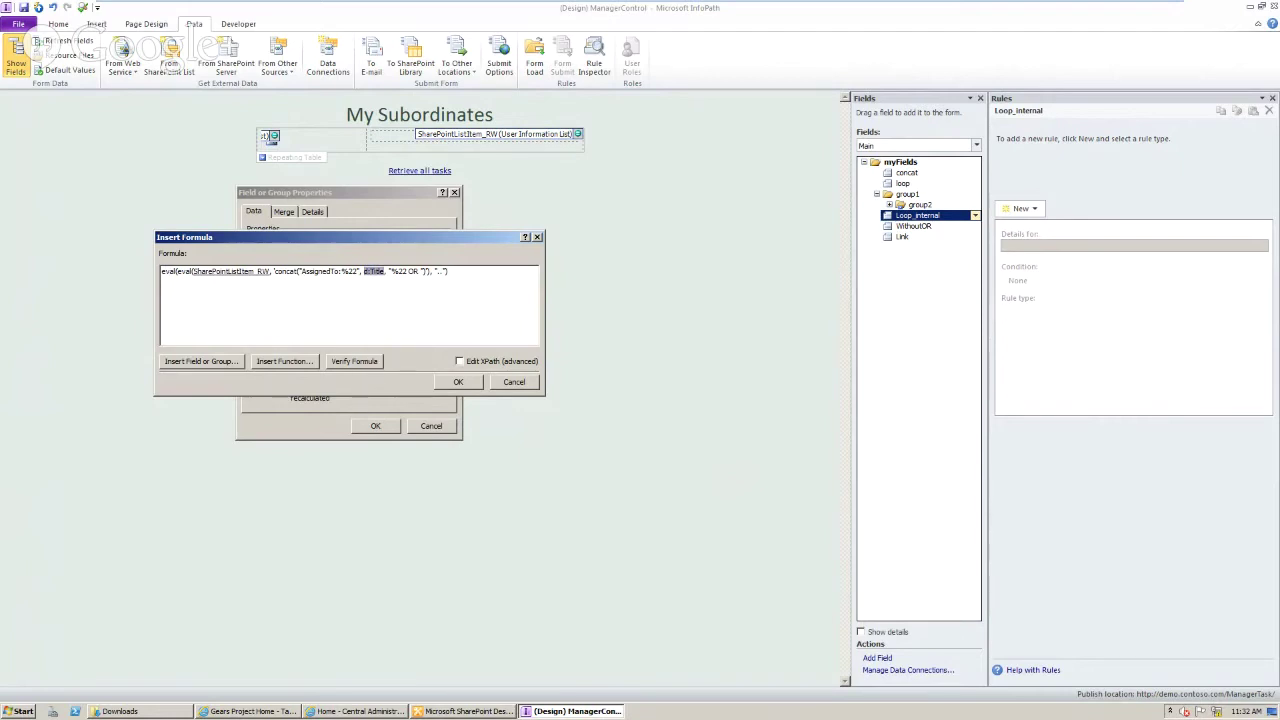
click(368, 271)
drag(362, 271, 384, 271)
click(368, 271)
drag(364, 271, 380, 271)
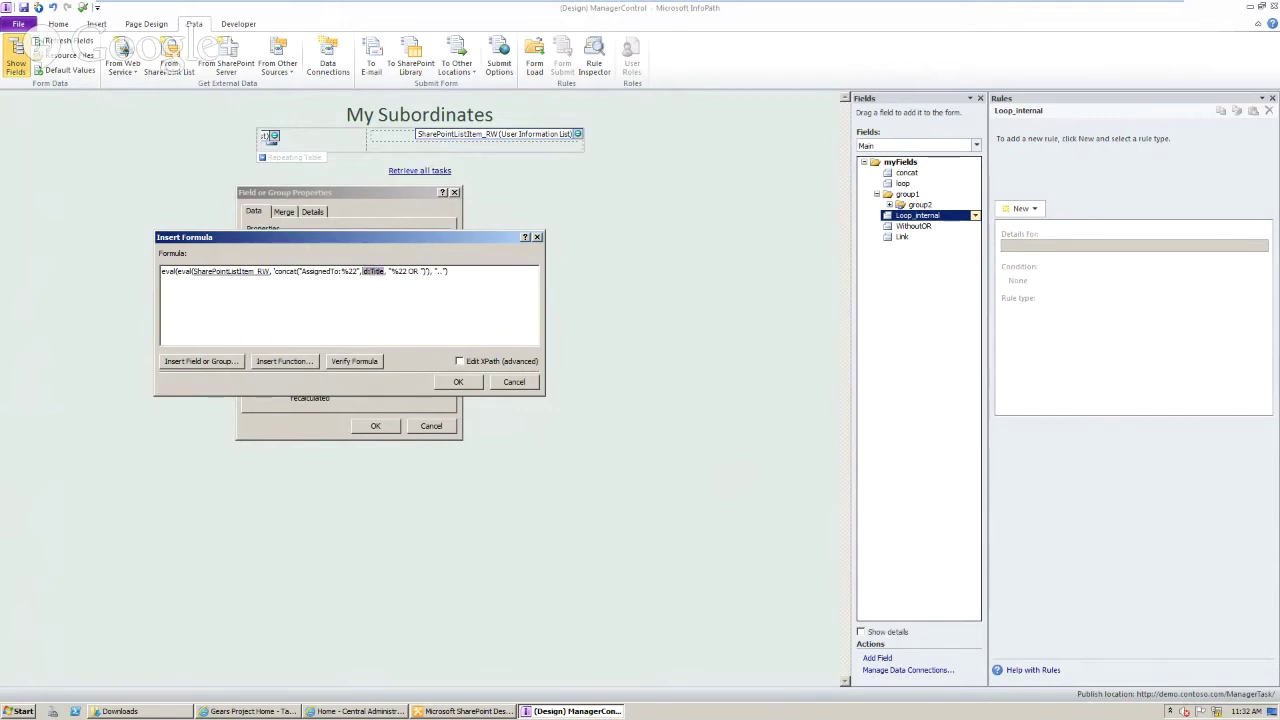
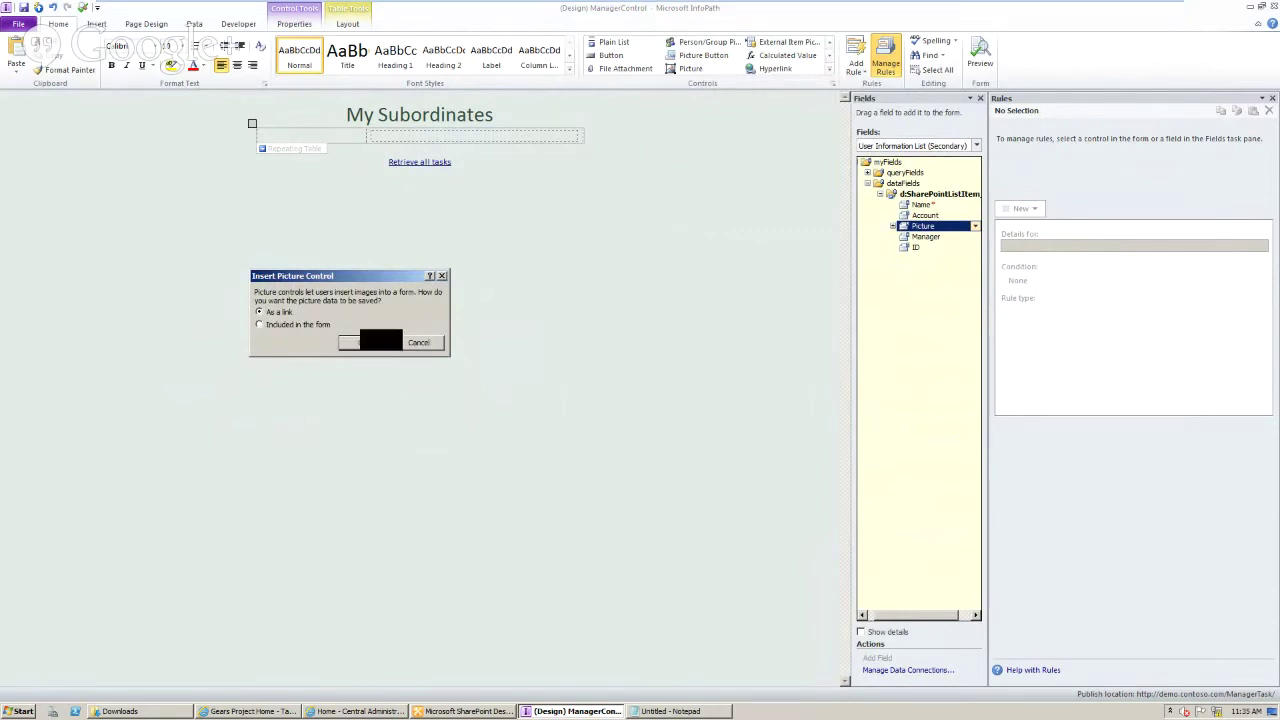
- Insert the picture control as a link in the repeating table, bound to the Picture field of the User Information List
key(Return)
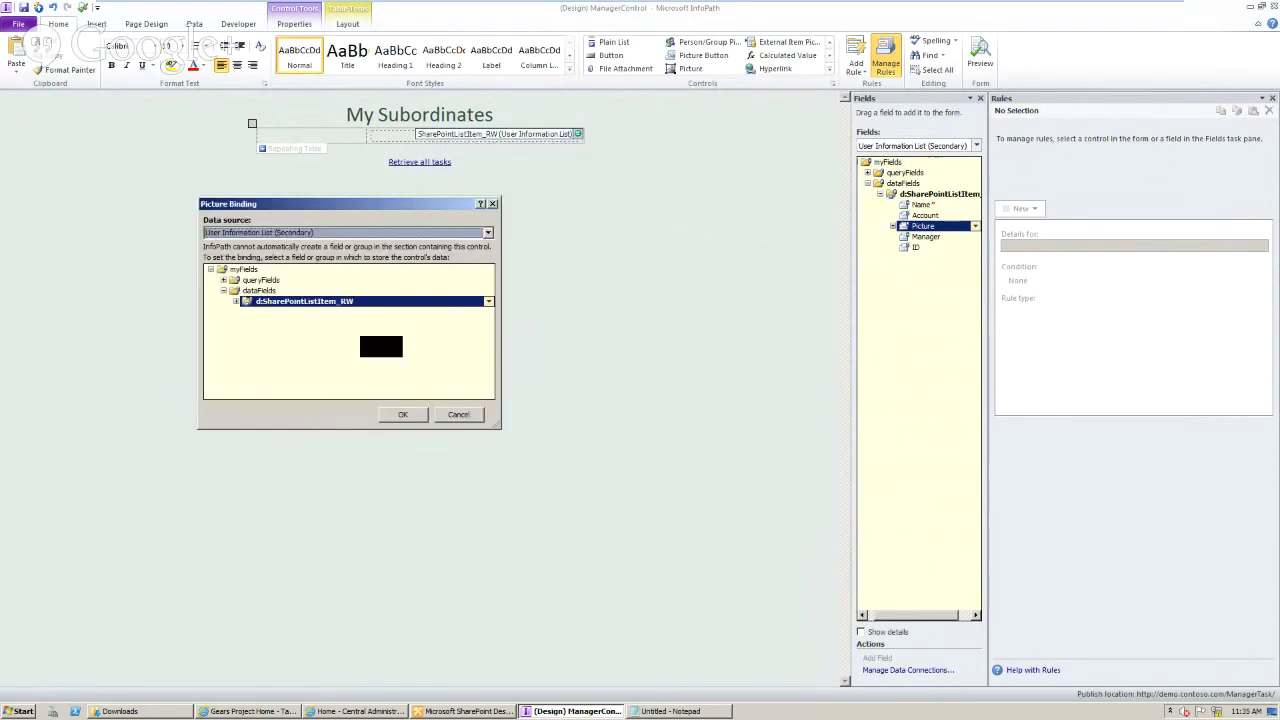
click(235, 301)
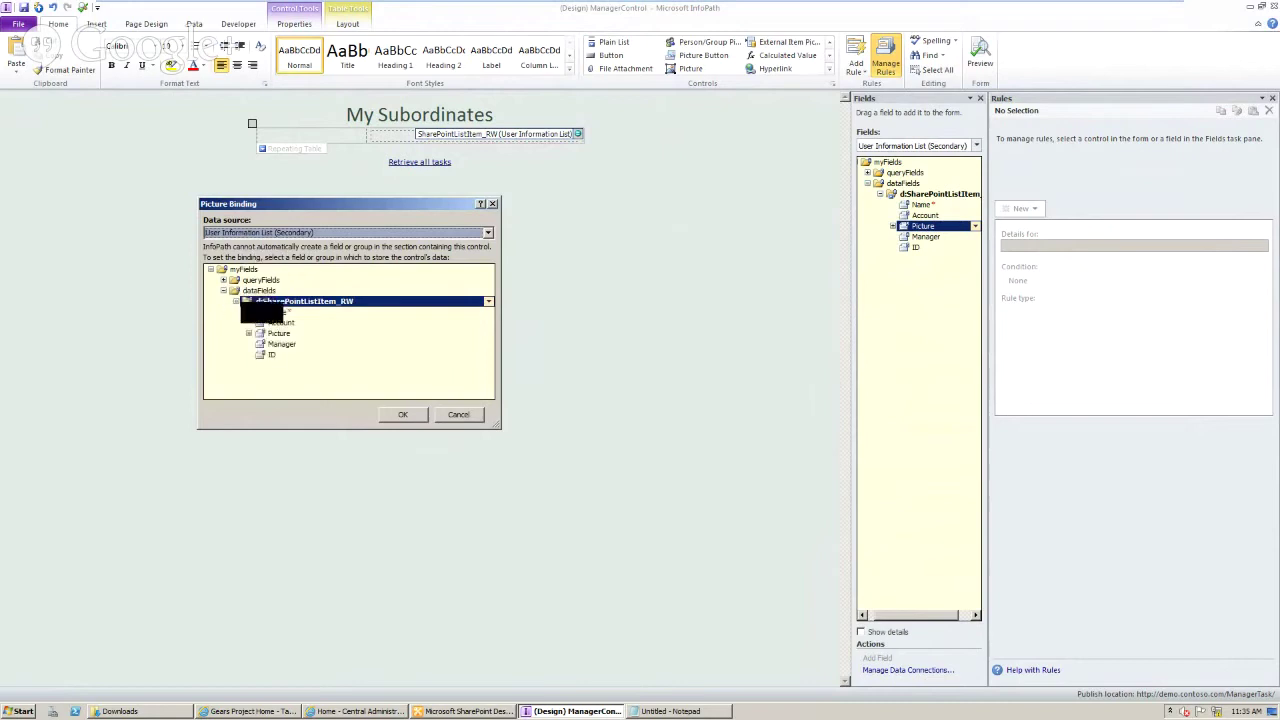
click(280, 333)
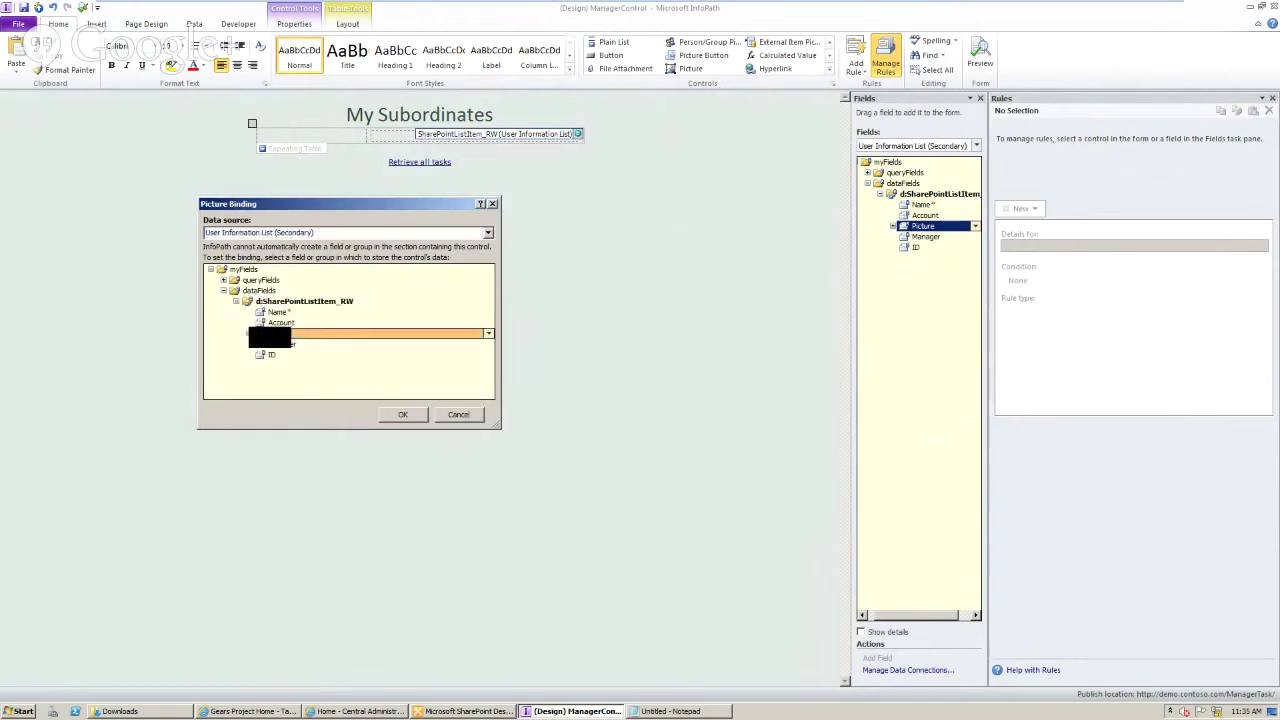
click(249, 333)
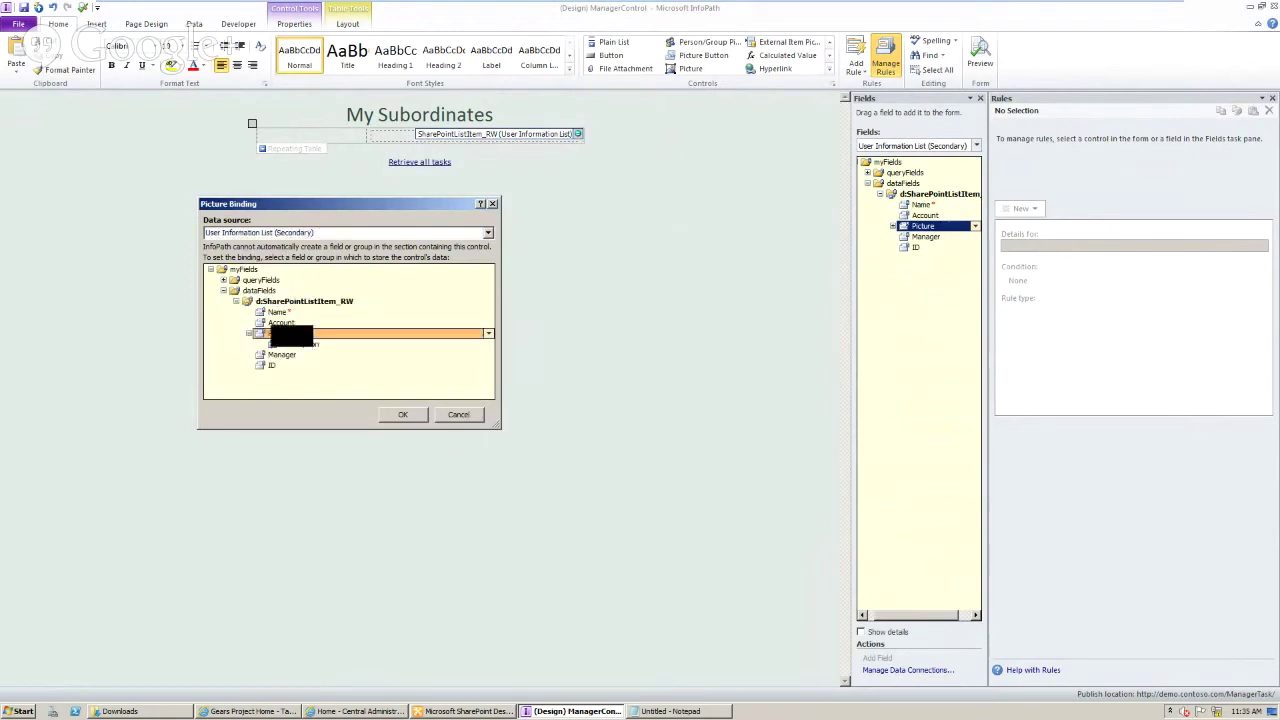
click(404, 414)
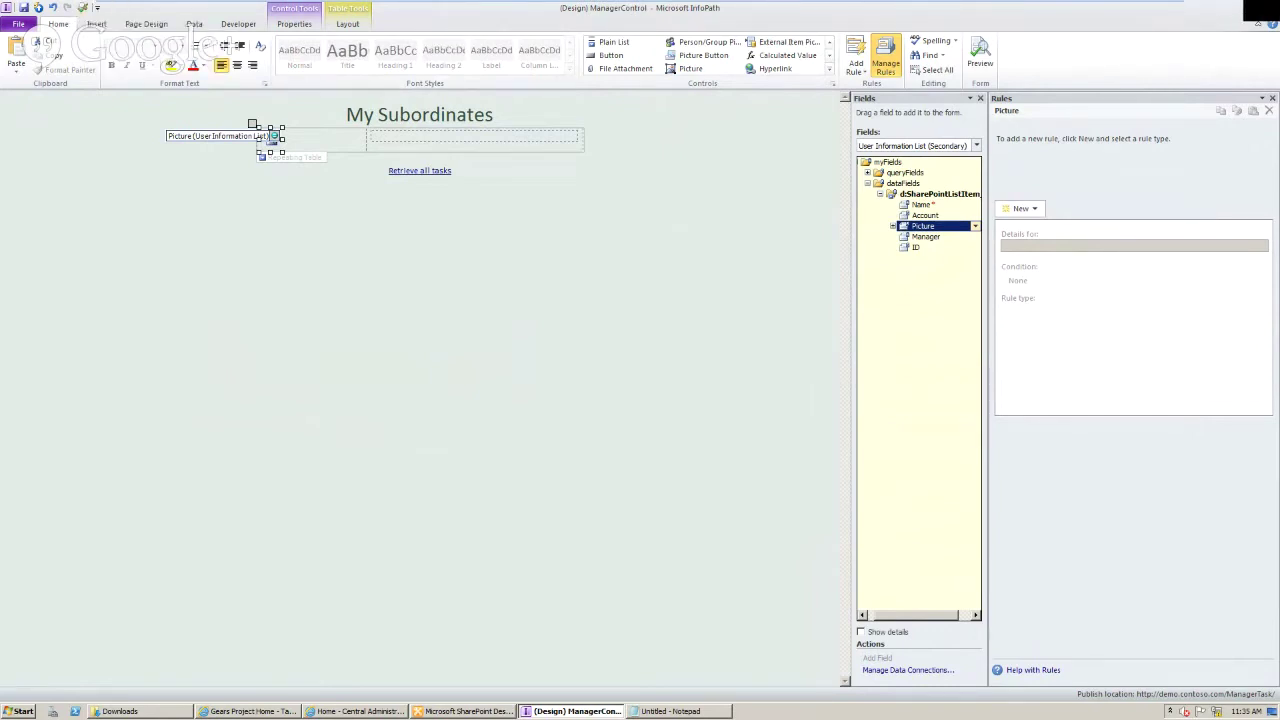
- Switch to the Gears Project site in Internet Explorer, open its home page, and retrieve all tasks of the listed subordinates
key(alt+Tab)
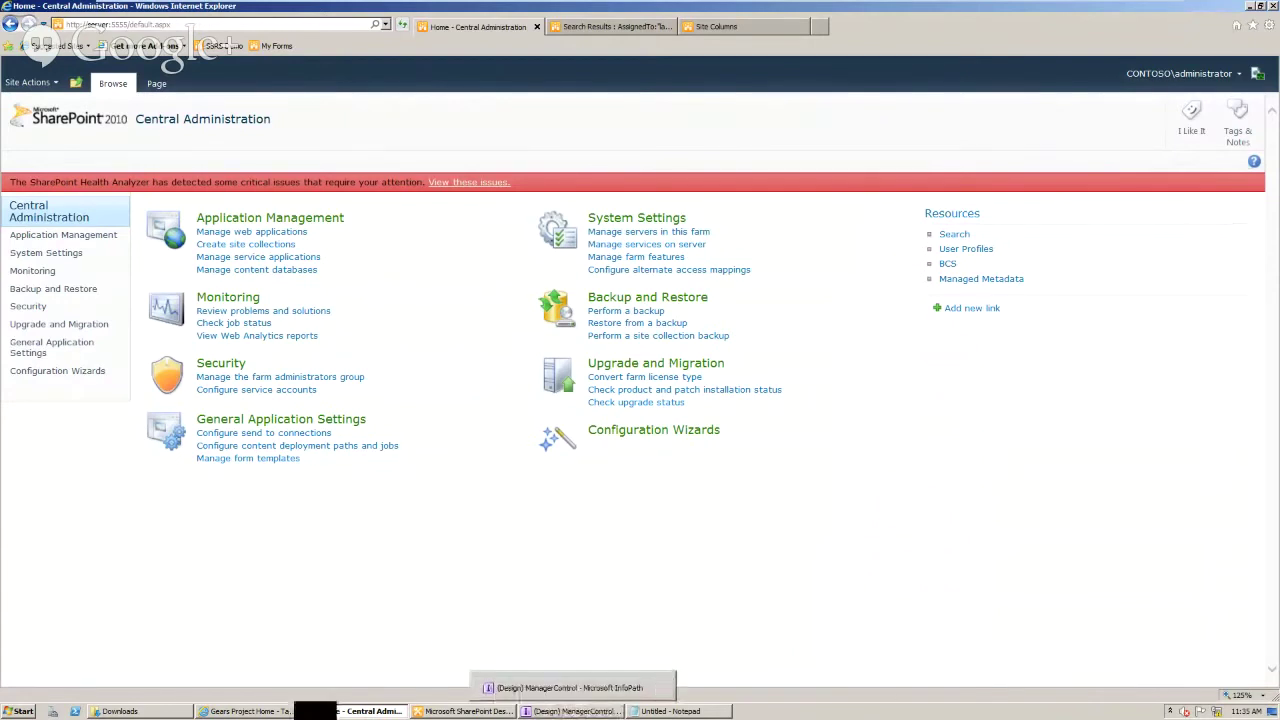
click(245, 711)
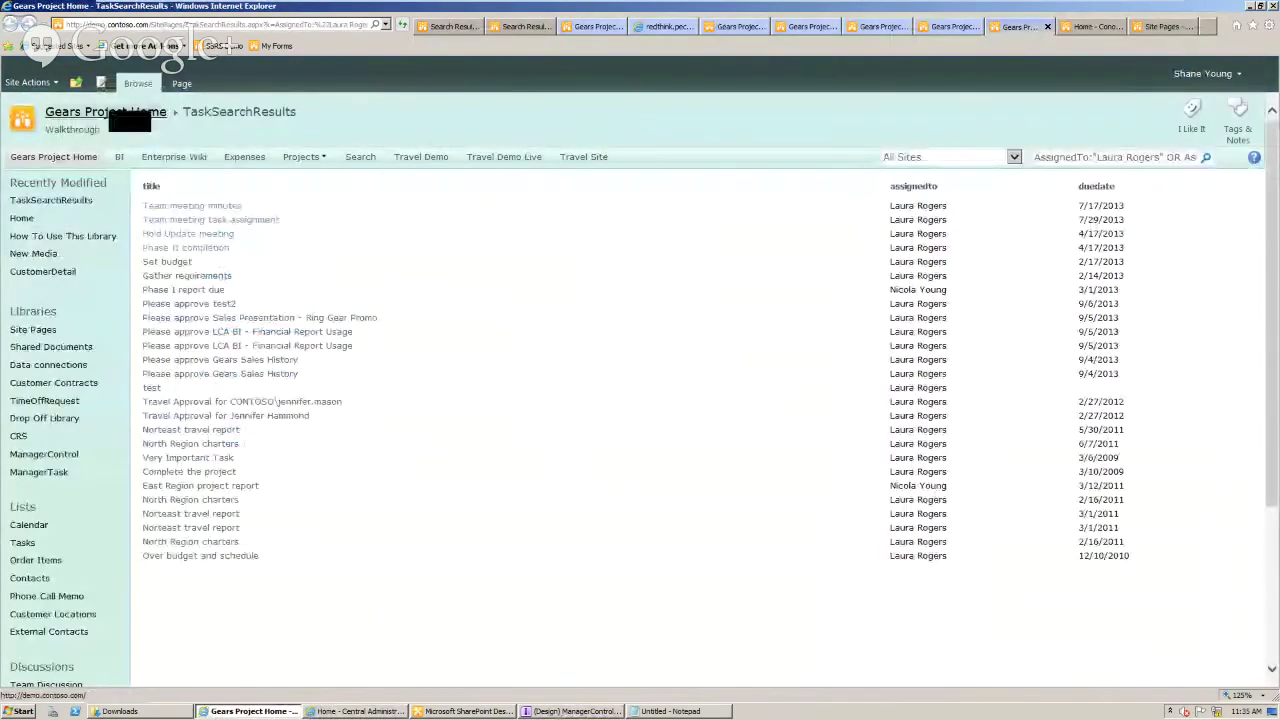
click(118, 112)
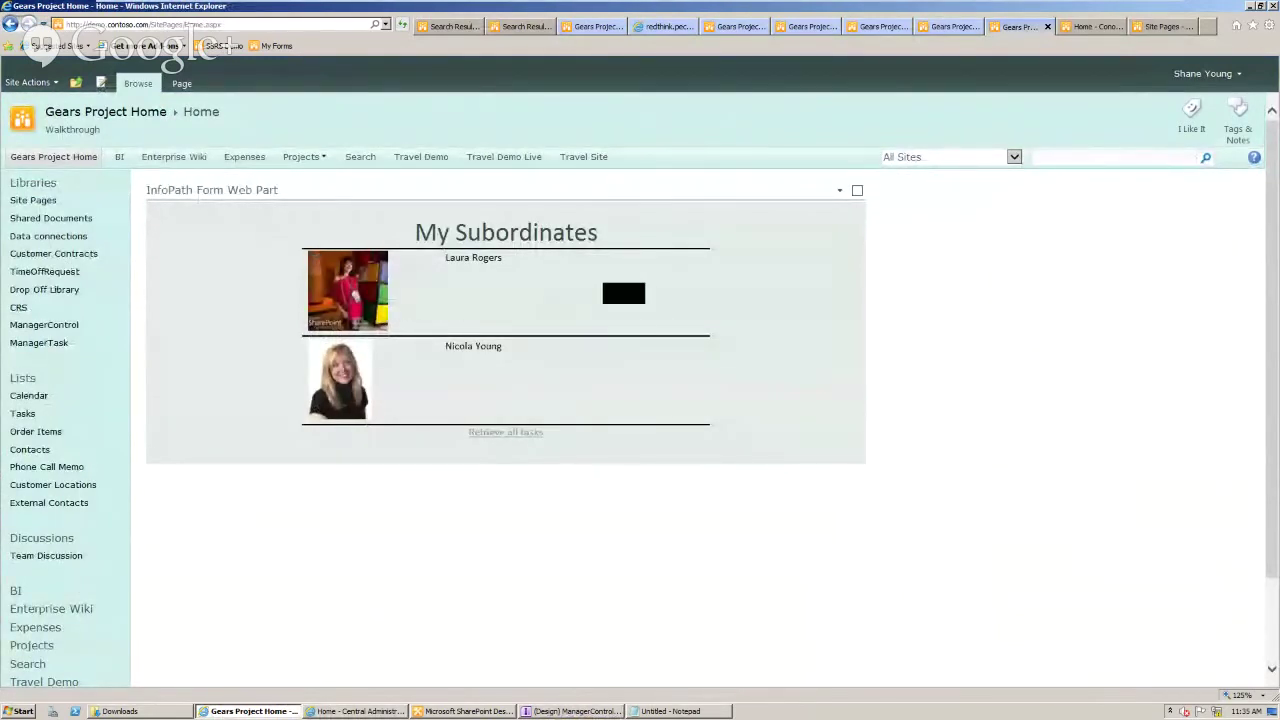
click(518, 435)
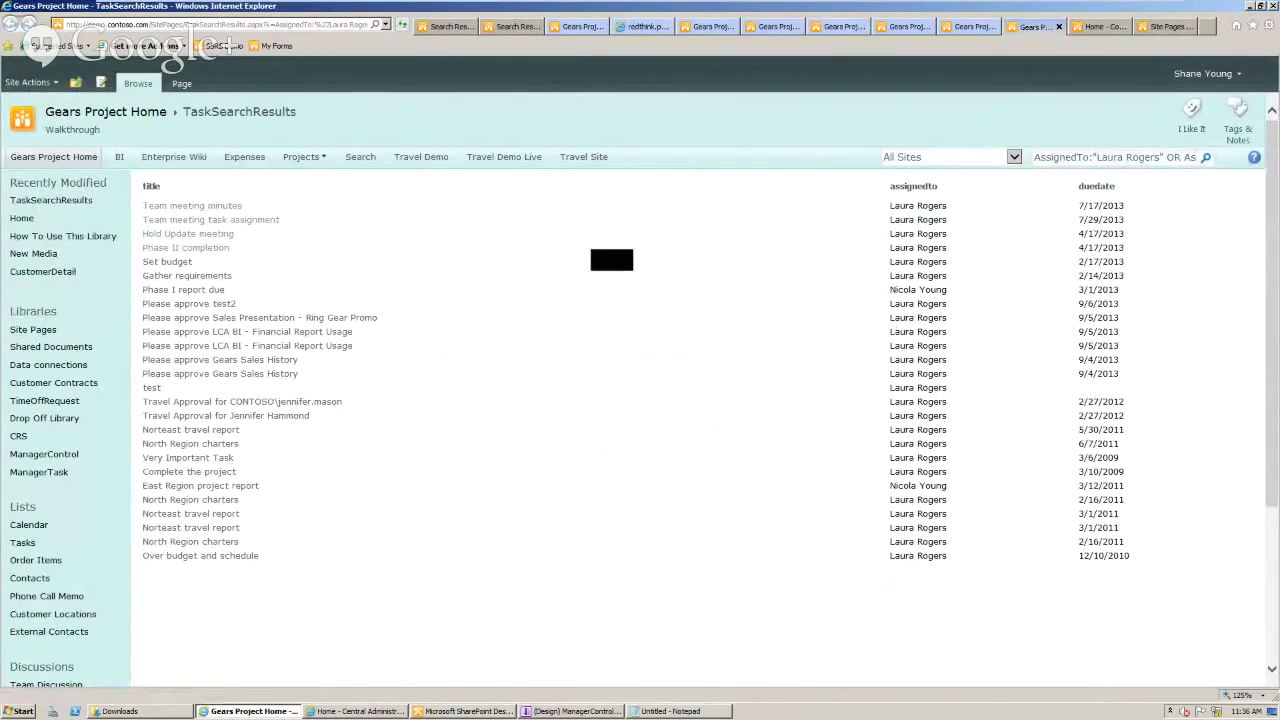
- Switch to Central Administration and open the user properties page of the User Profile Service Application
click(340, 711)
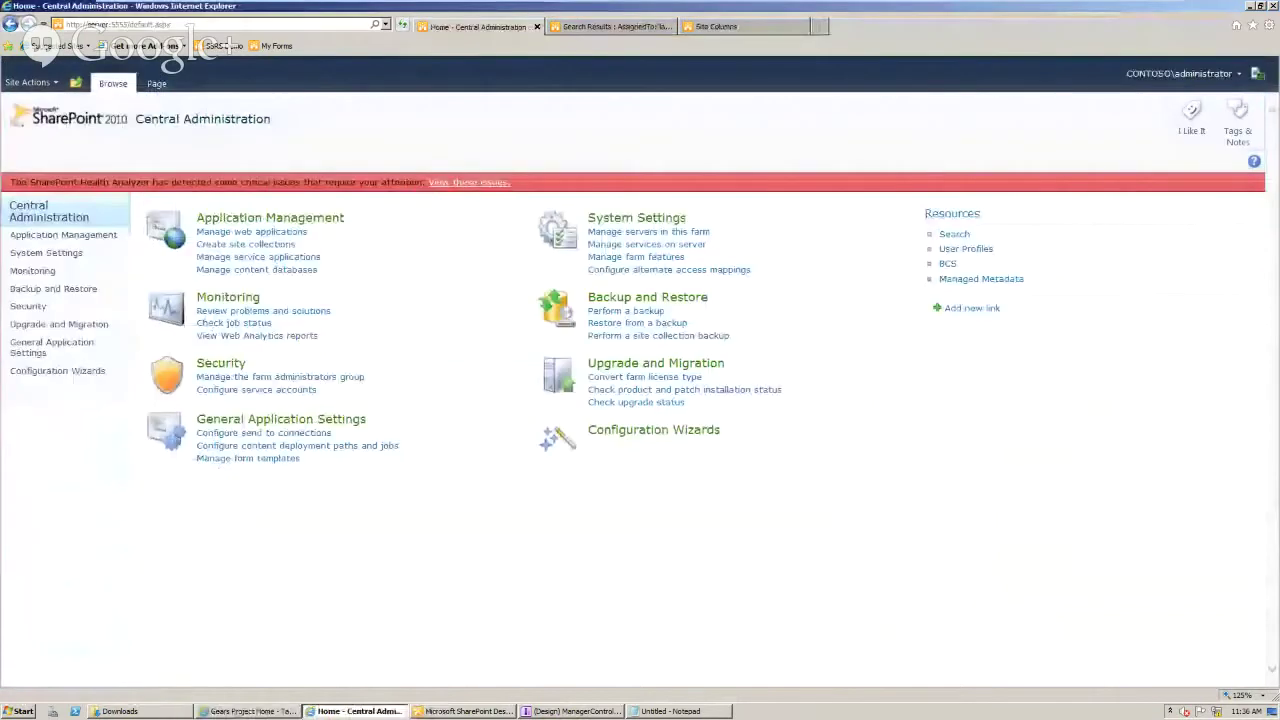
click(220, 270)
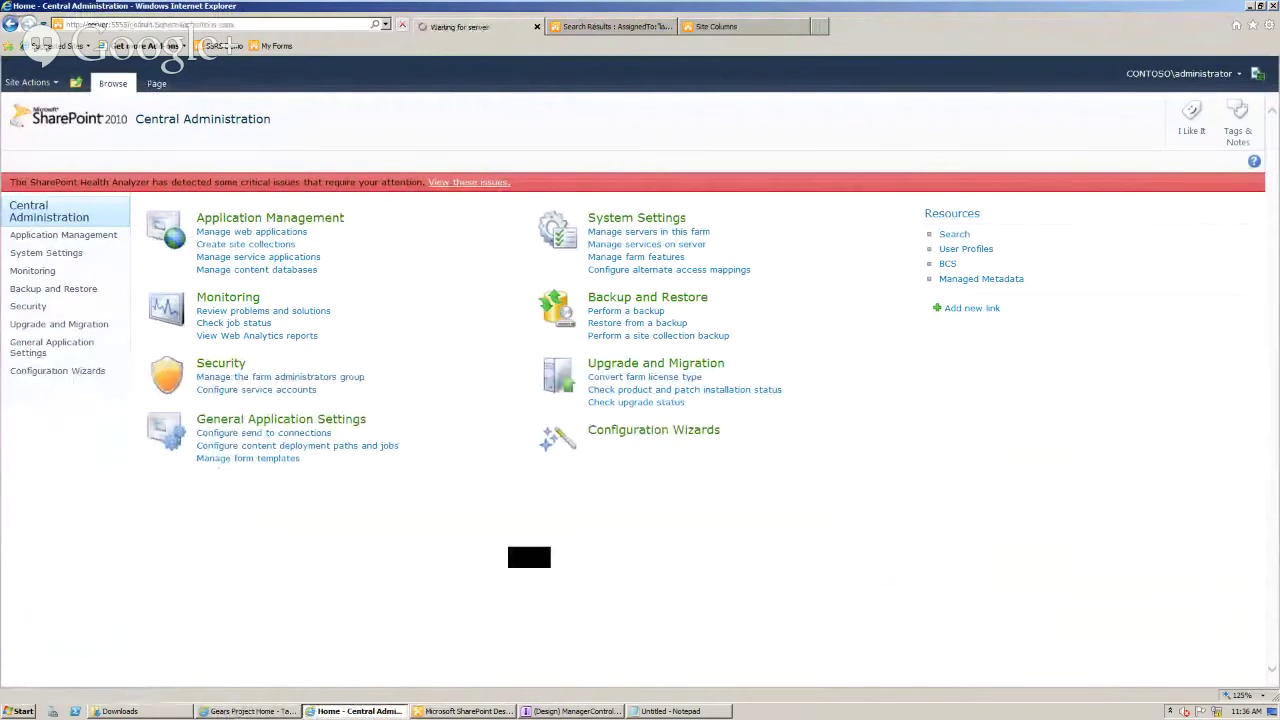
scroll(640, 420, down, 5)
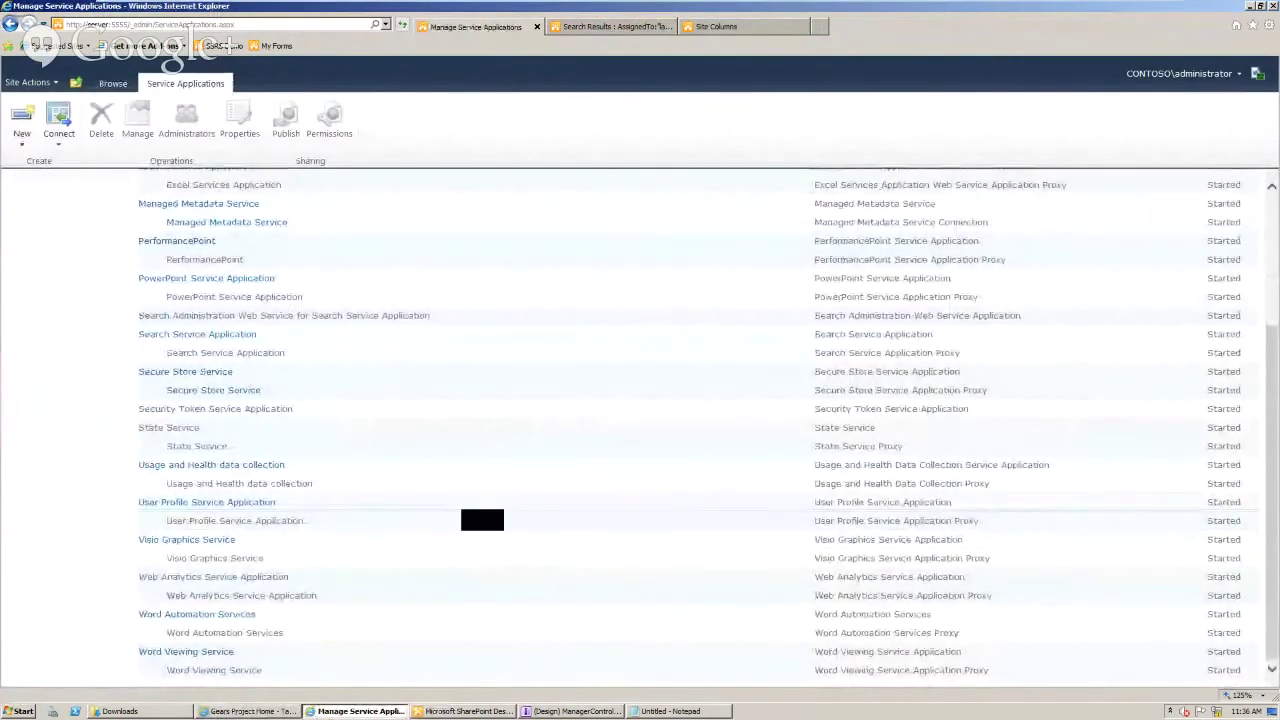
click(248, 504)
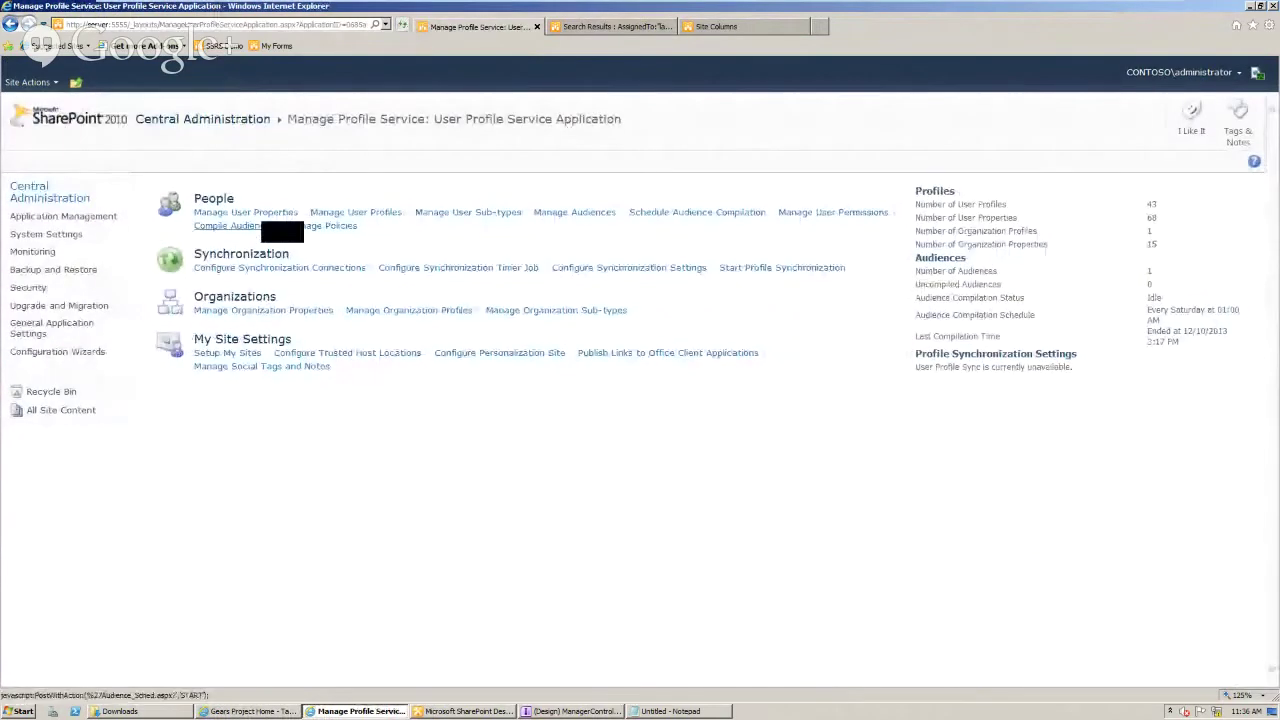
click(270, 213)
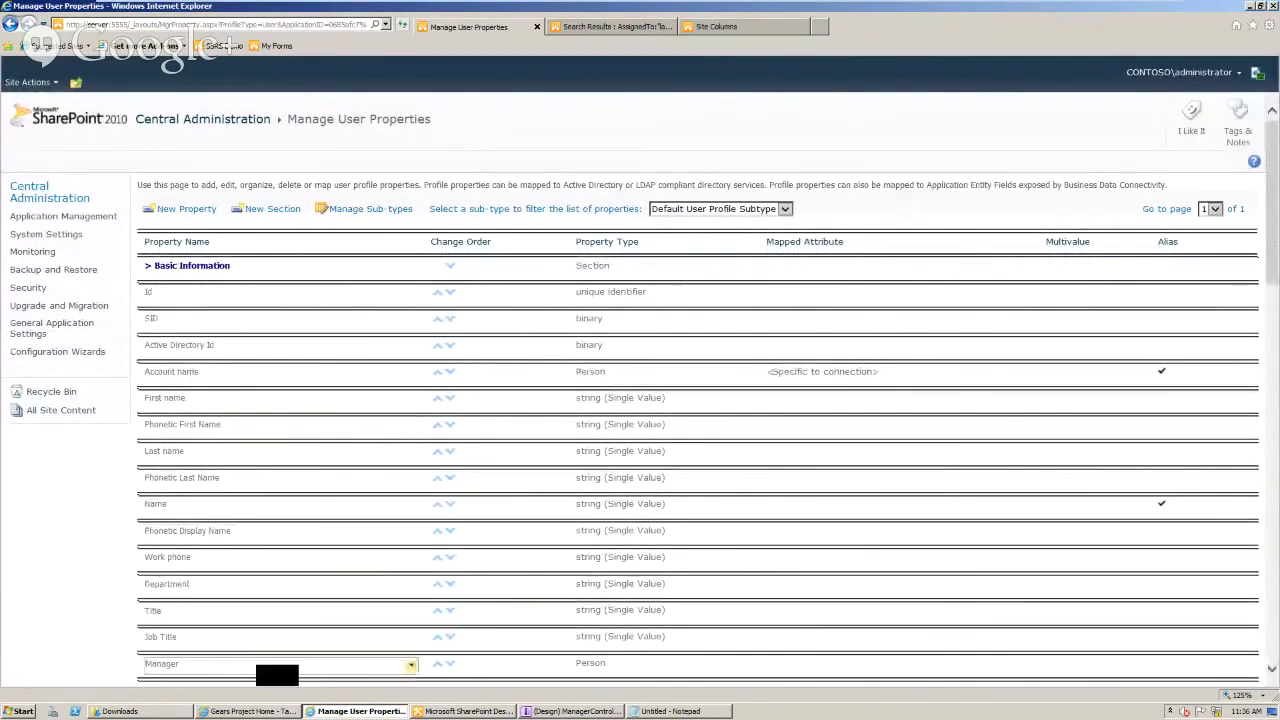
- Open the Manager user profile property for editing and examine its policy settings, including the Replicable option
click(270, 666)
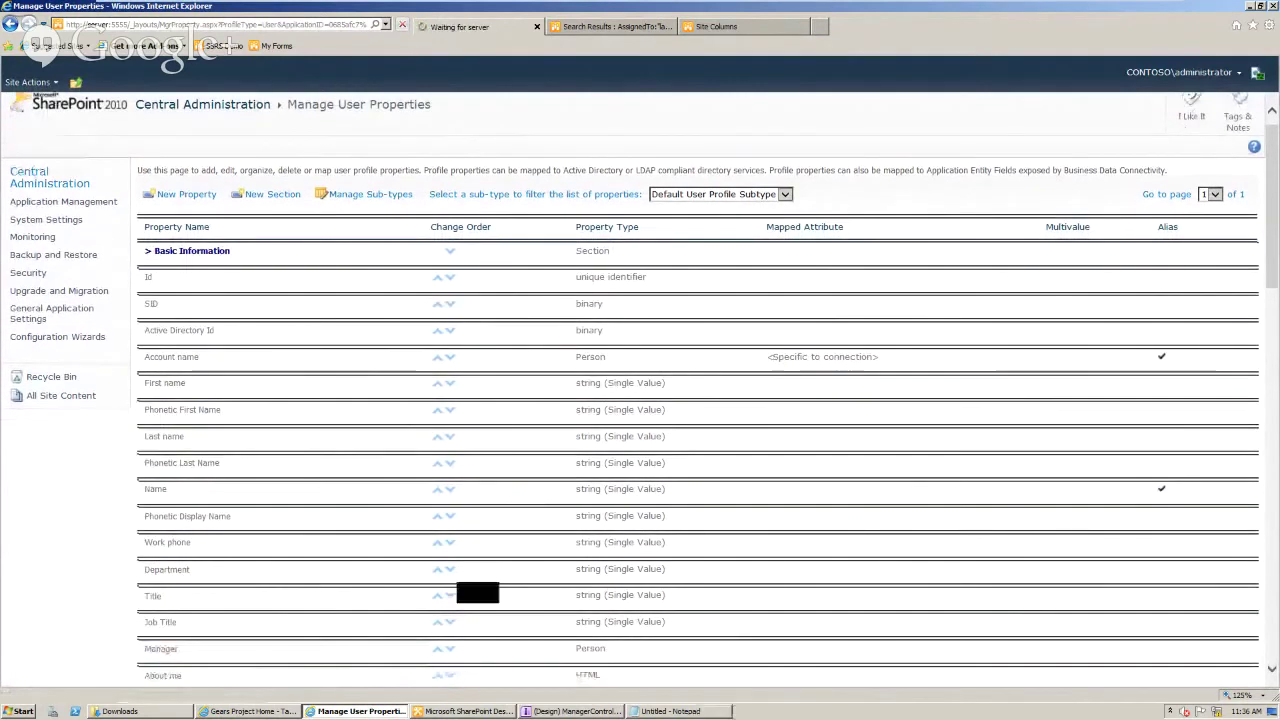
click(410, 650)
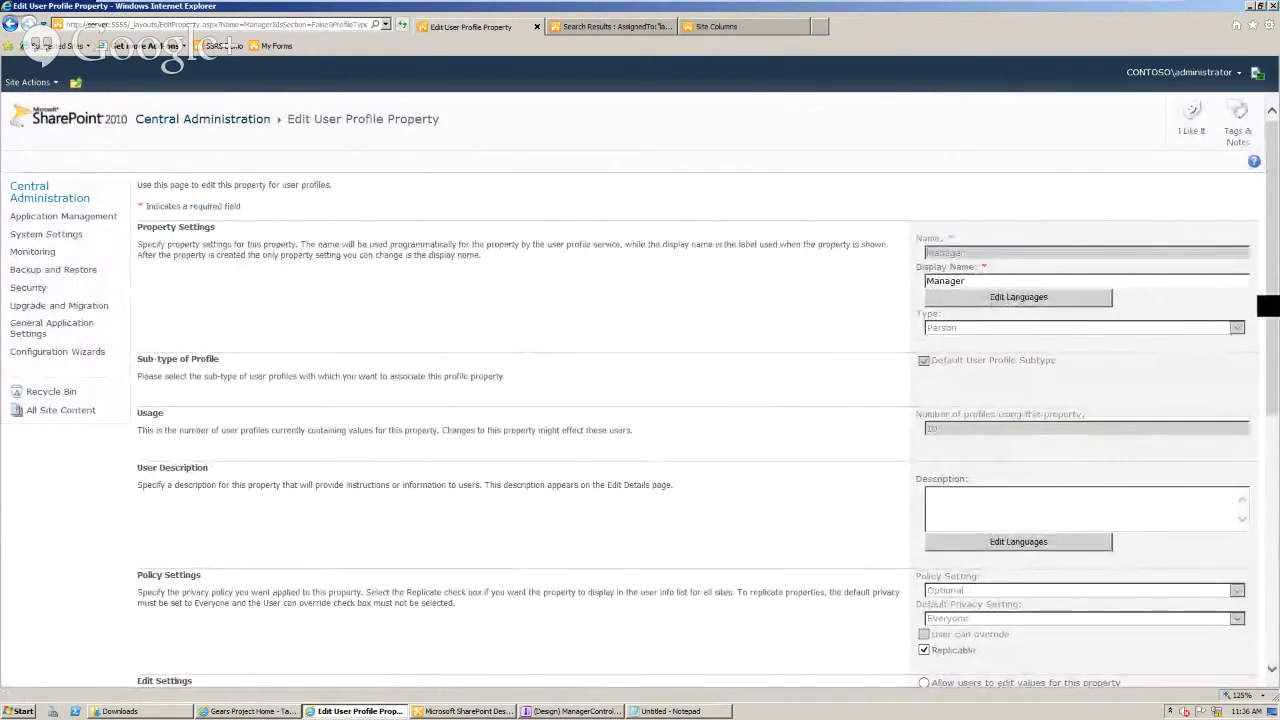
scroll(640, 400, down, 3)
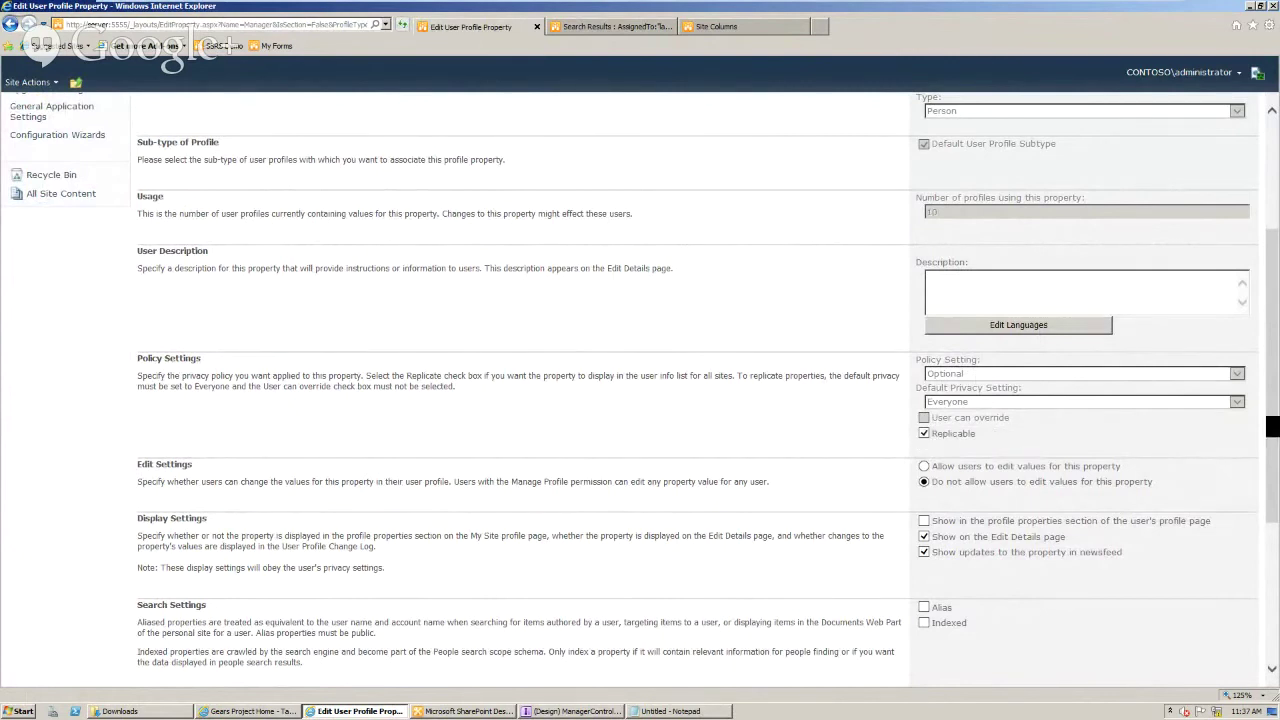
scroll(640, 390, down, 3)
scroll(640, 390, up, 4)
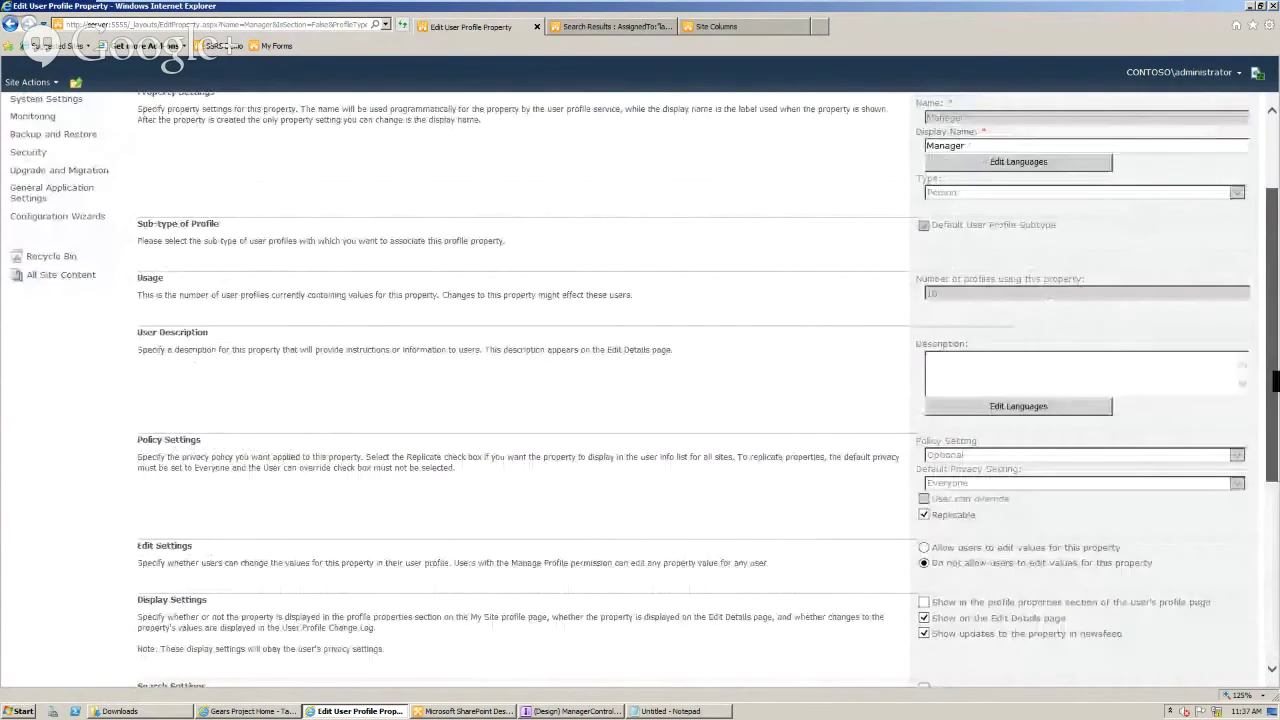
scroll(640, 390, down, 3)
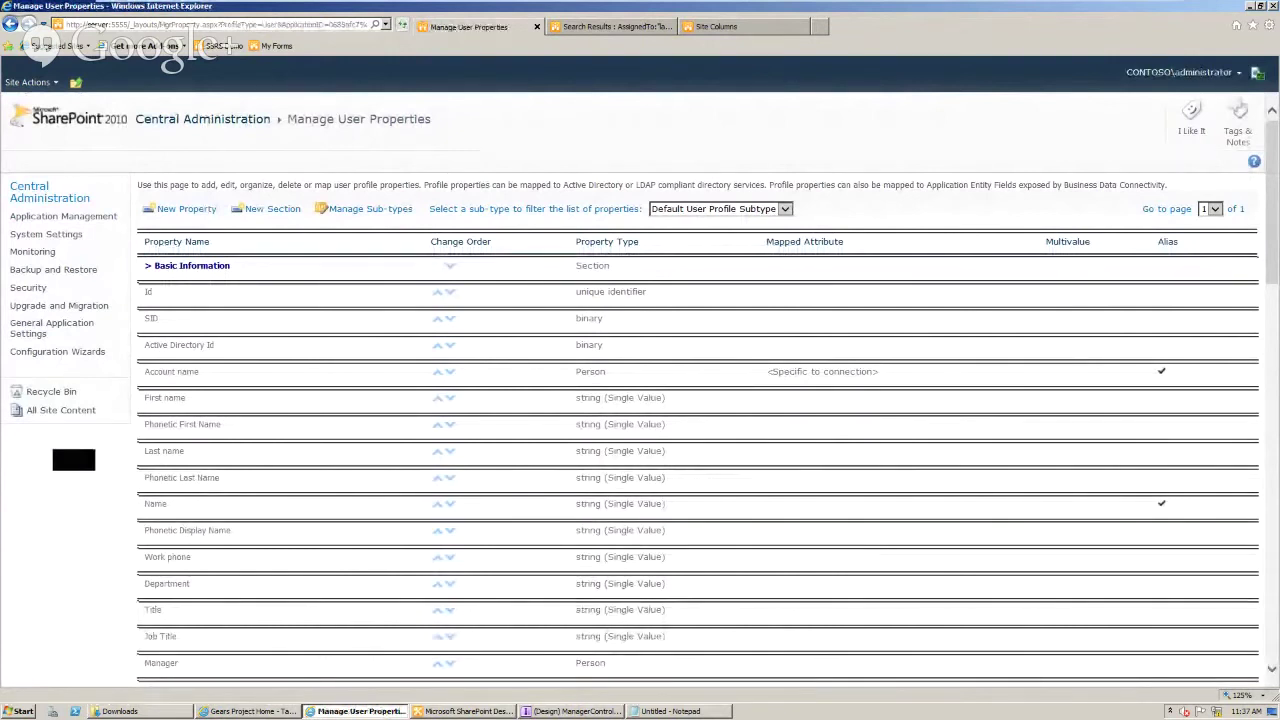
- Open the Search Service Application in Central Administration and show its metadata property mappings
click(63, 216)
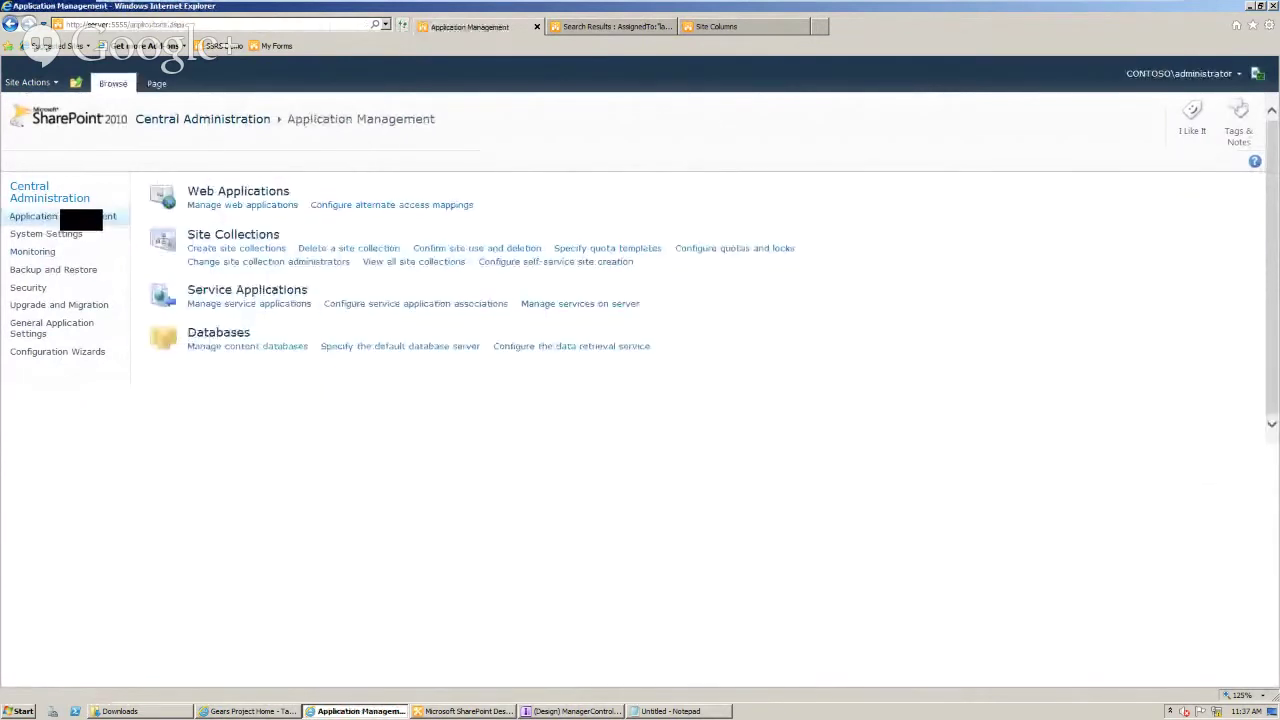
click(249, 303)
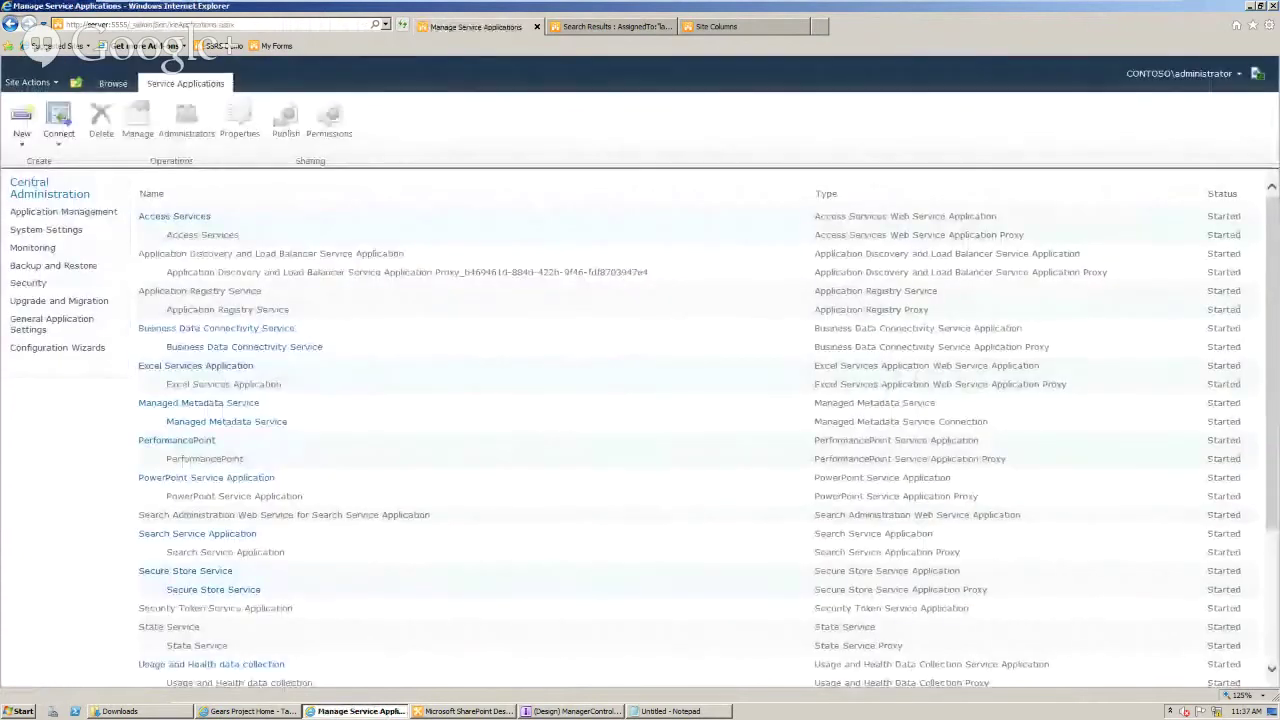
scroll(700, 430, down, 4)
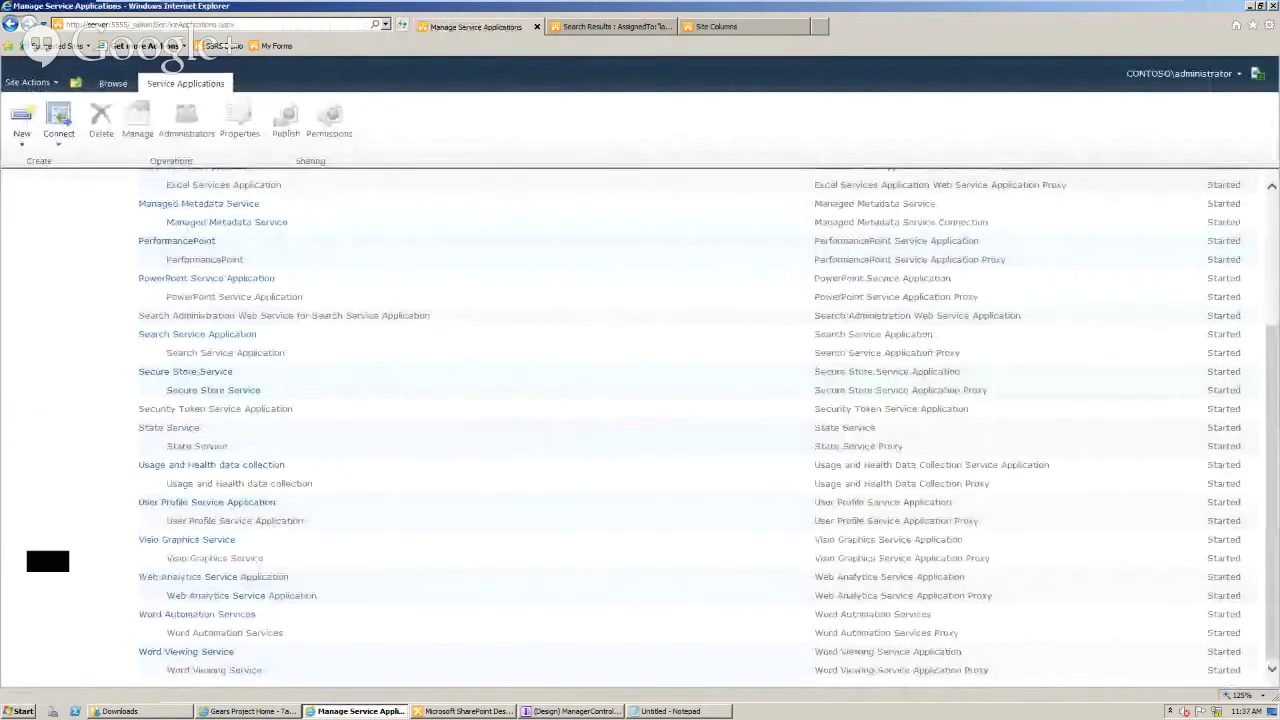
click(187, 334)
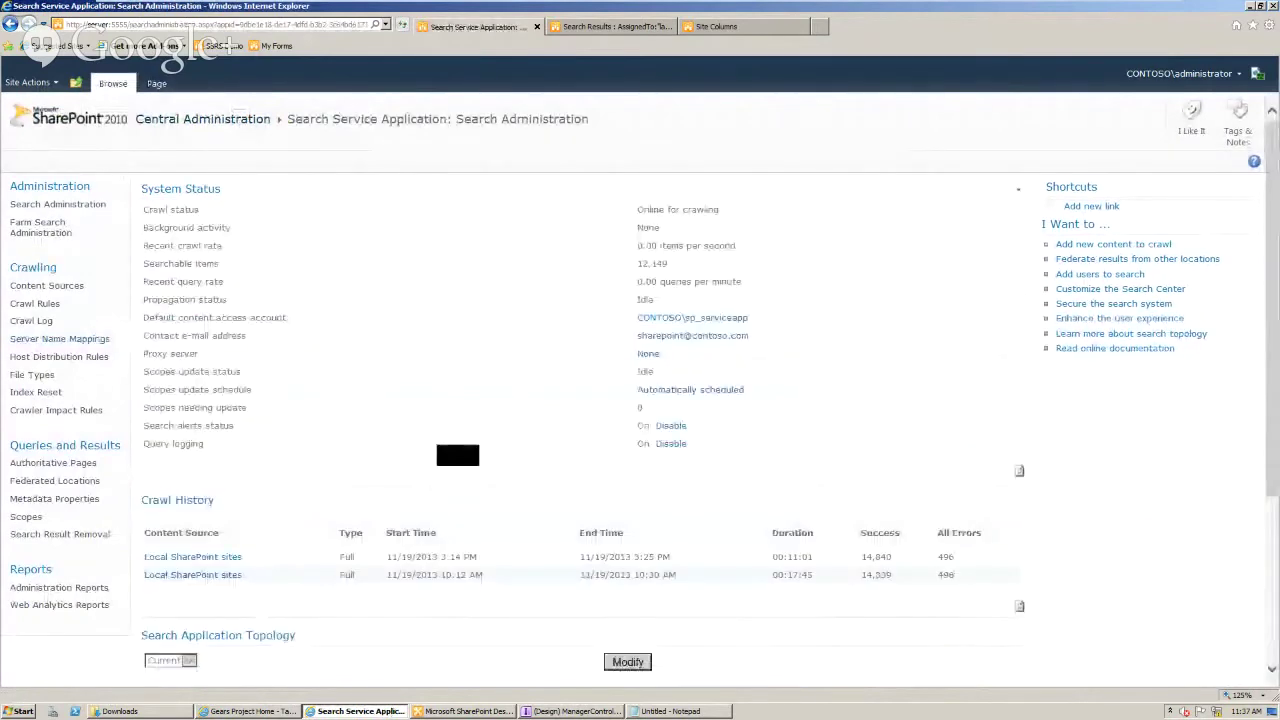
click(62, 499)
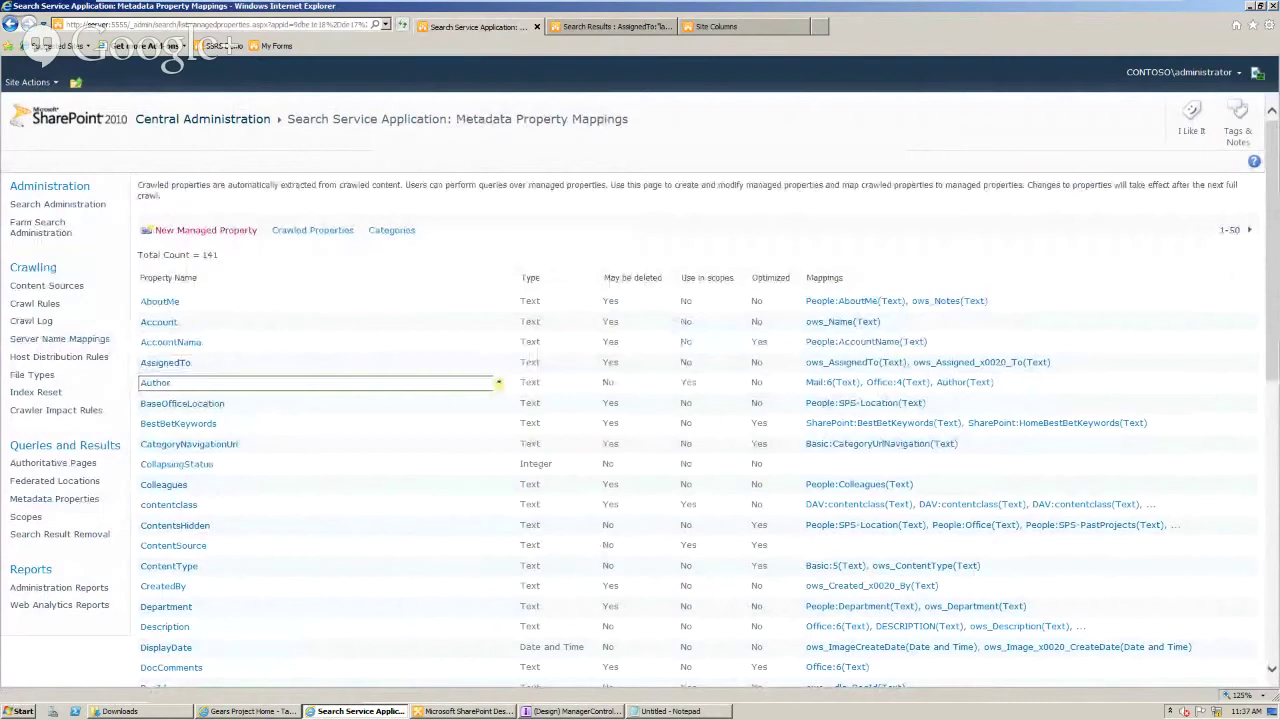
- Find the DueDate managed property in the metadata property mappings and open it for editing
scroll(498, 504, down, 3)
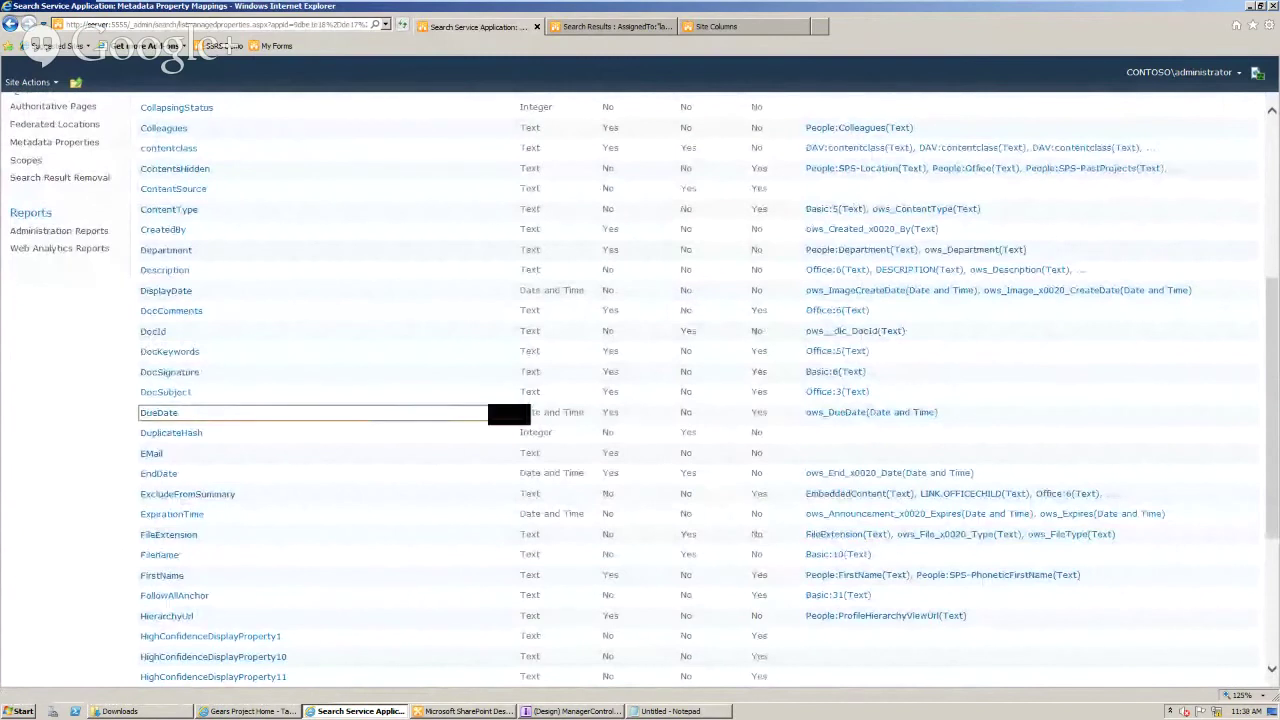
click(498, 412)
click(480, 430)
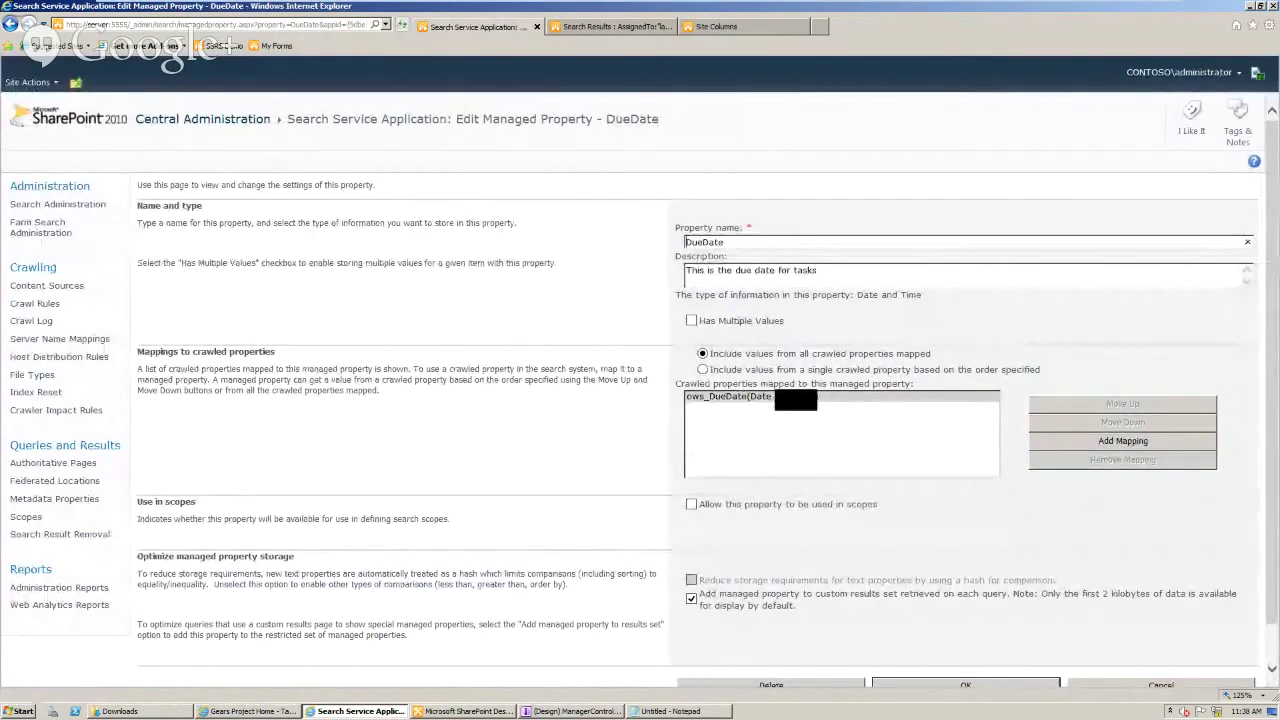
- Look up crawled properties matching "due" for the DueDate mapping, select ows_DueDate(Date and Time), and leave the selection without adding it
click(1123, 441)
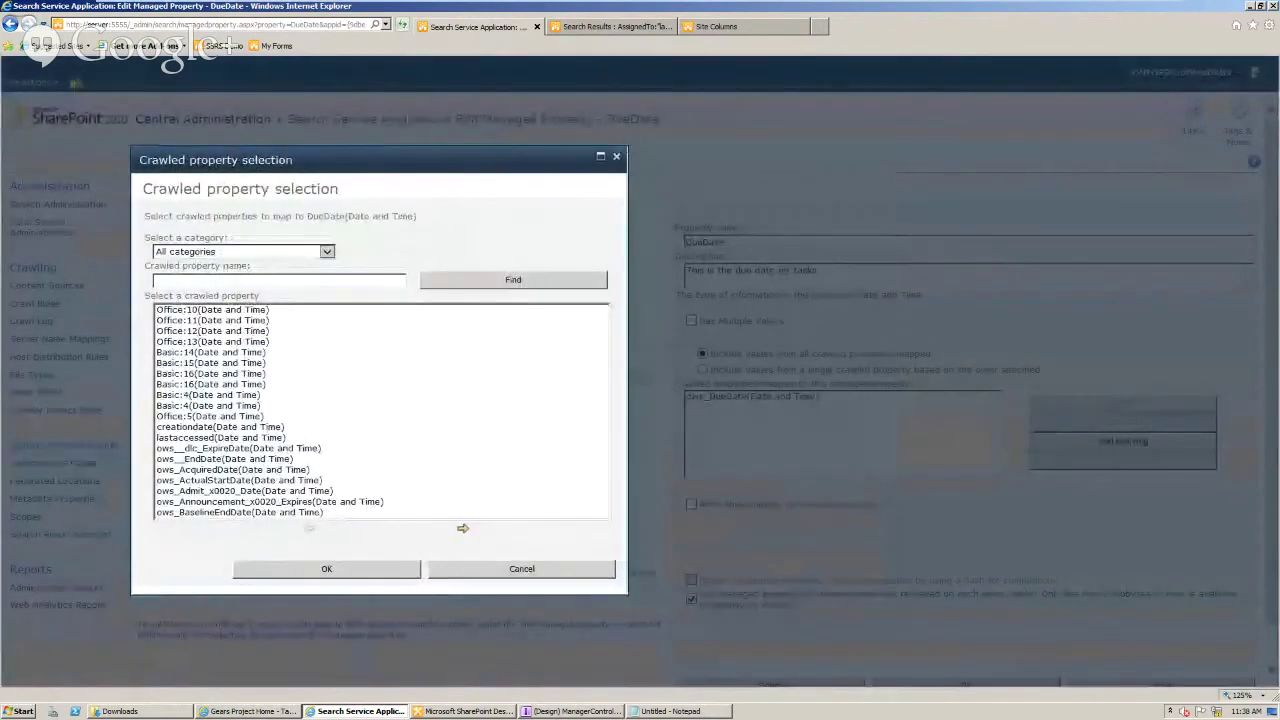
text(due)
key(Return)
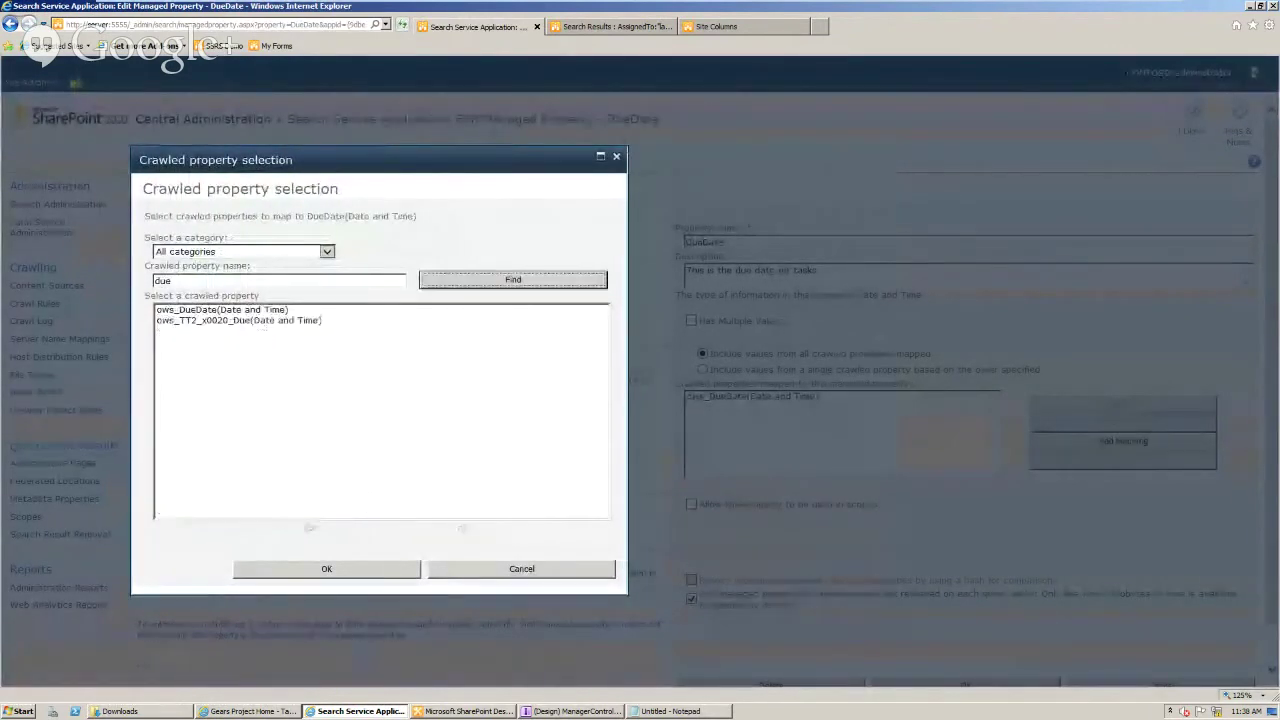
click(222, 309)
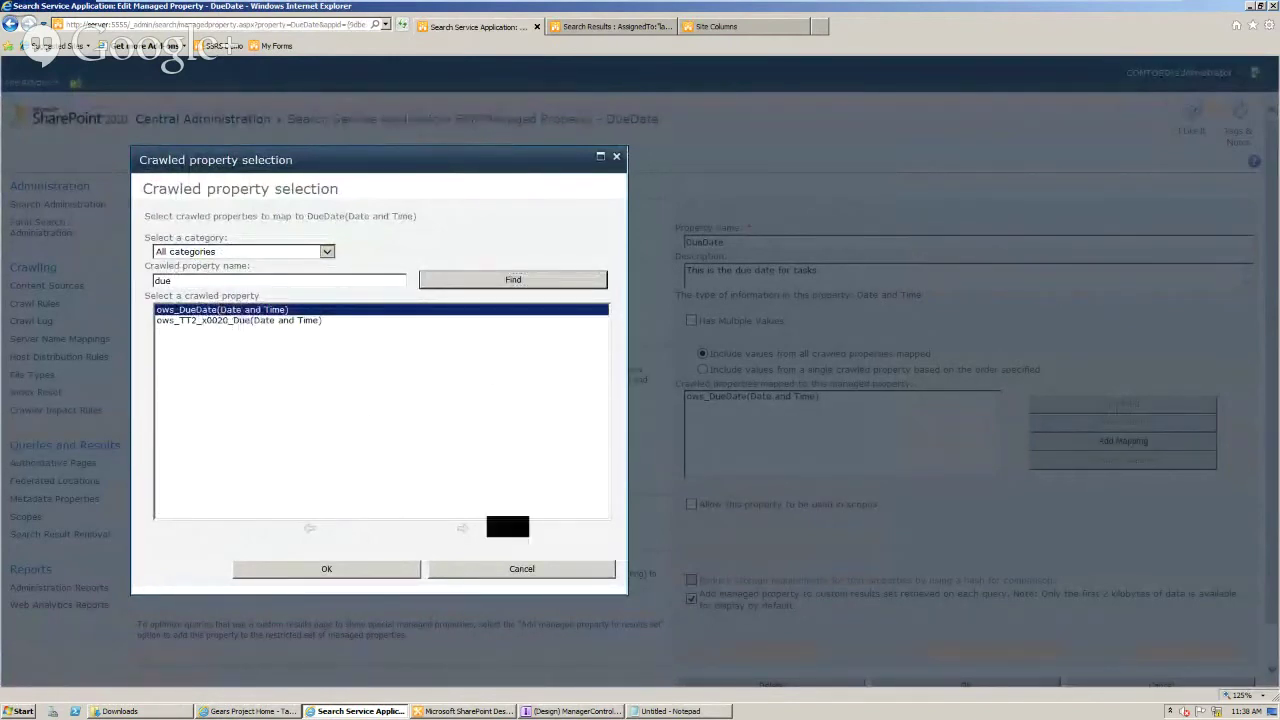
click(499, 569)
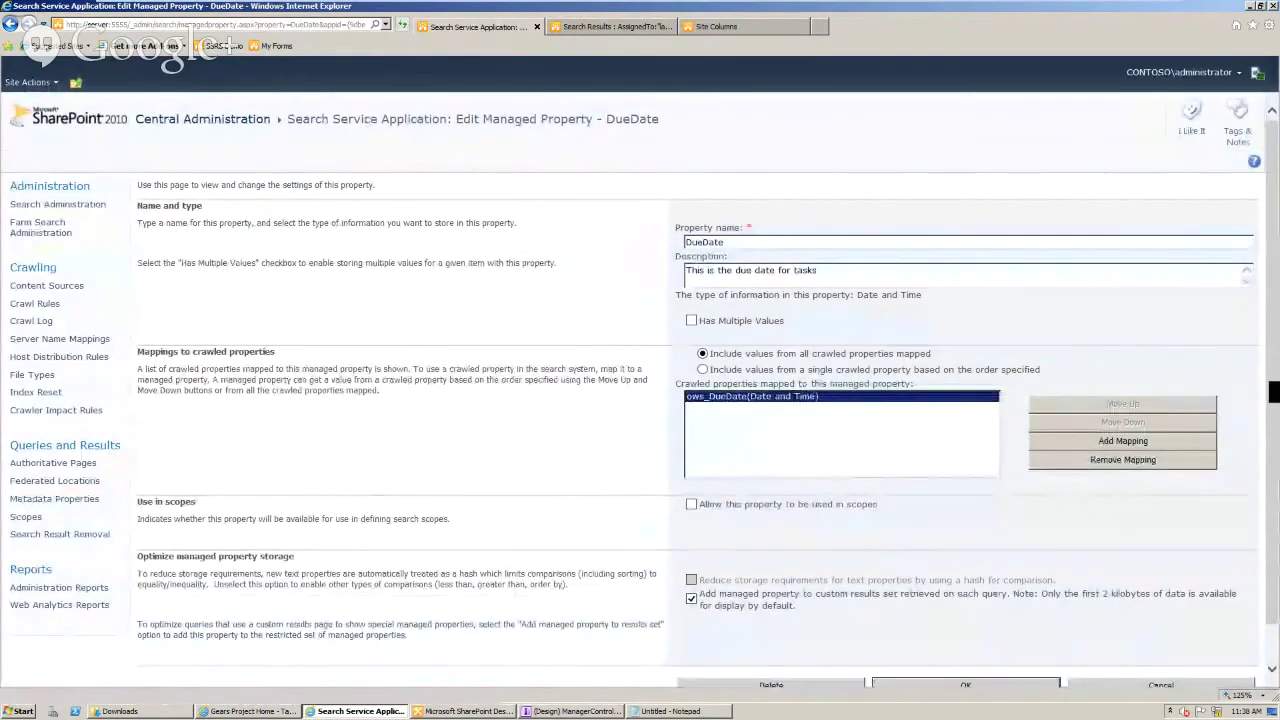
- Check the DueDate option for adding the managed property to the custom results set, and leave the property without saving
scroll(640, 390, down, 1)
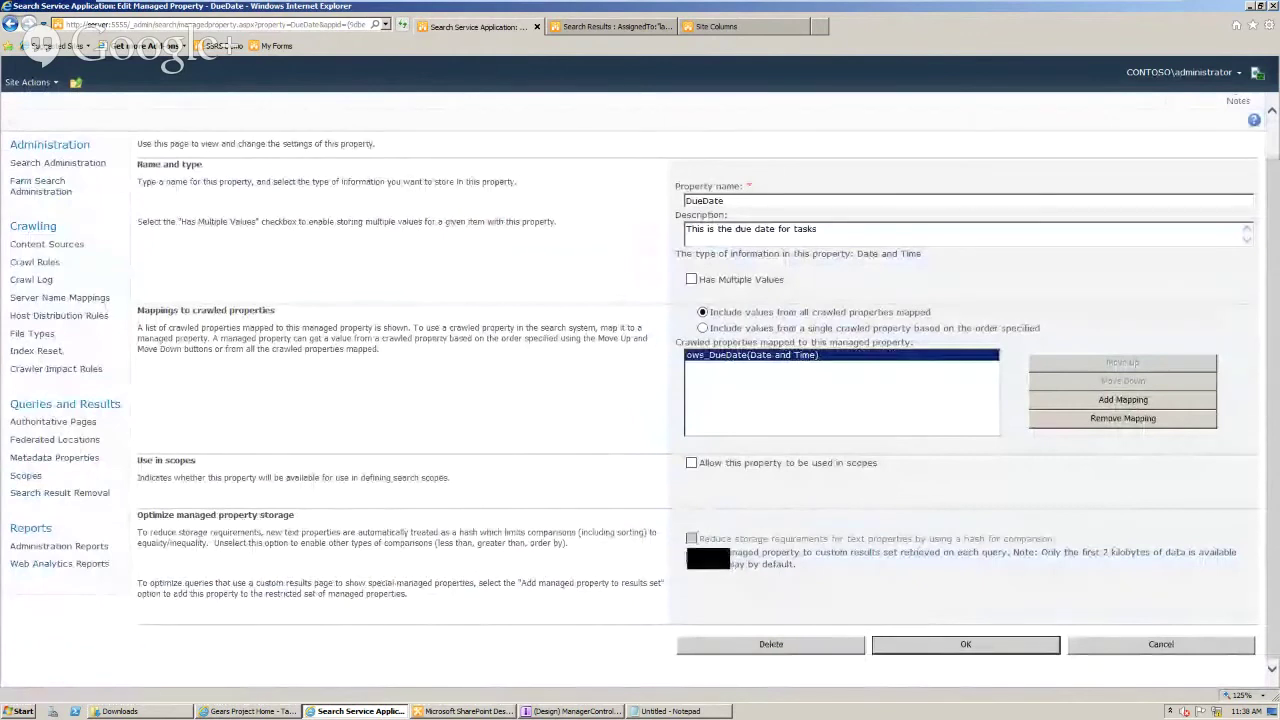
click(692, 557)
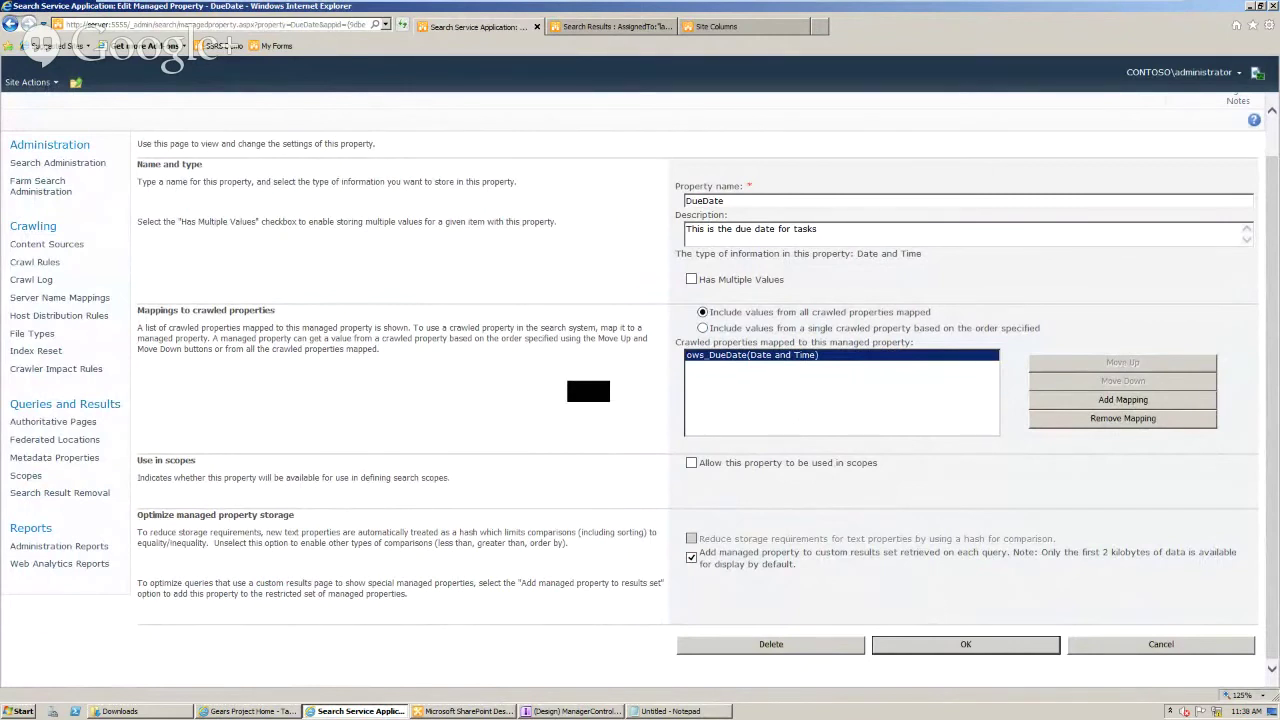
click(1120, 646)
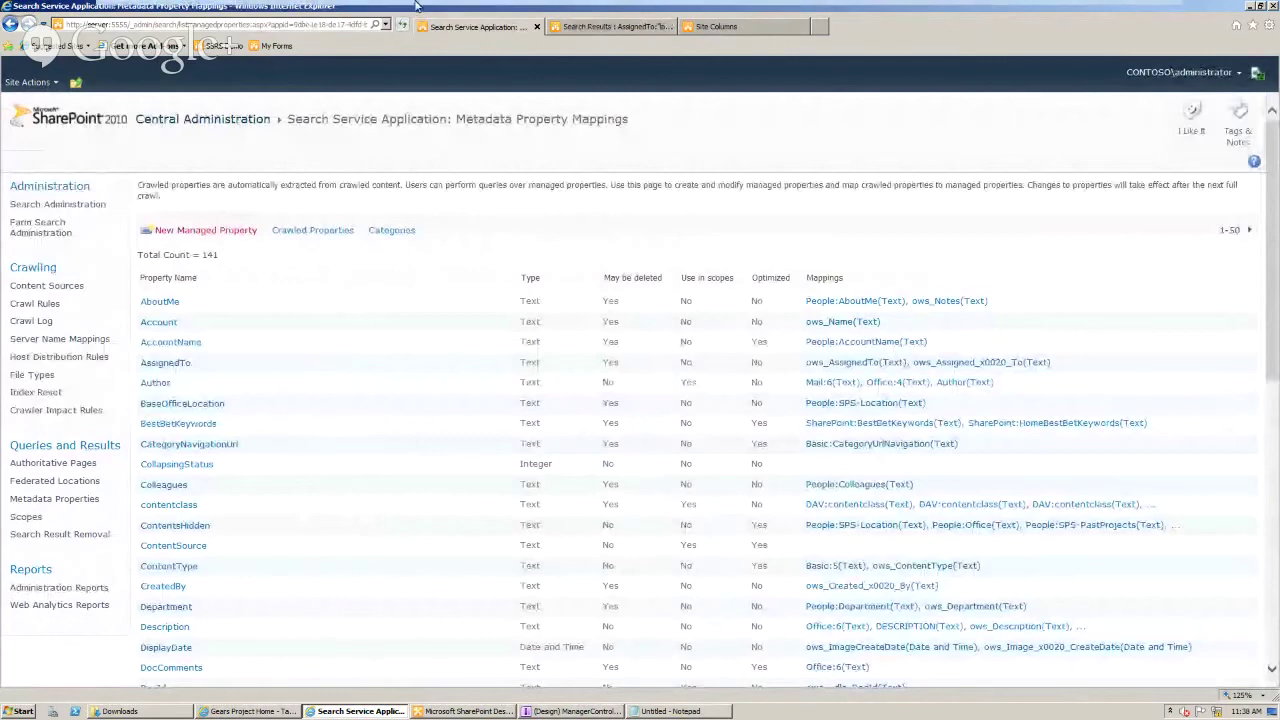
- Switch to the Contoso SharePoint site in the other browser window and open its Site Contents
mouse_move(390, 7)
click(303, 12)
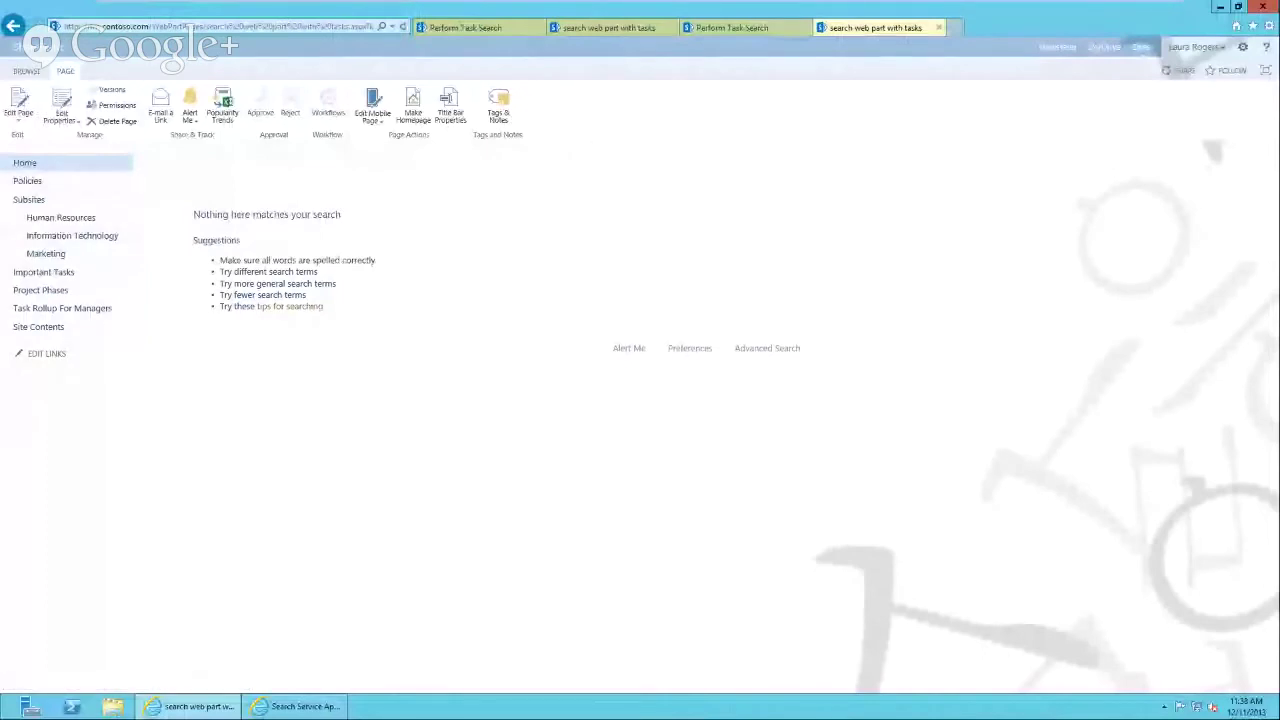
click(42, 330)
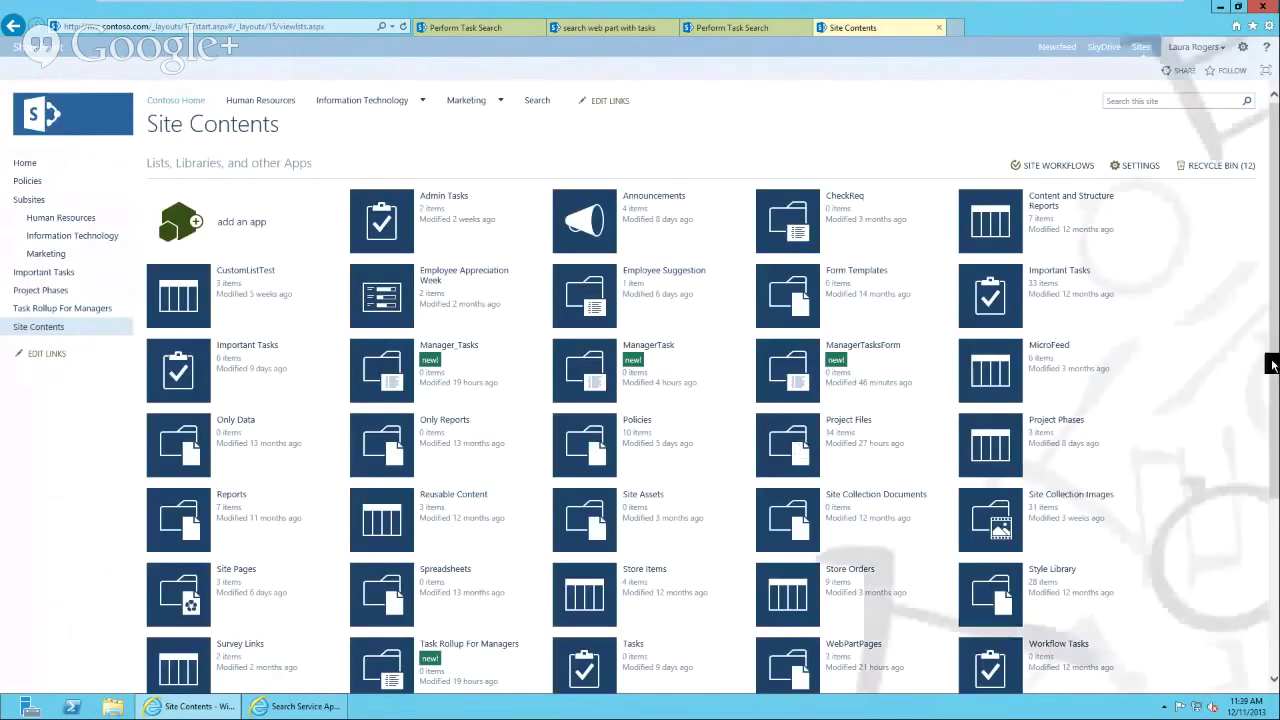
- Open the Perform Task Search page from the WebPartPages library and retrieve all tasks of the listed subordinates
drag(1273, 365, 1275, 441)
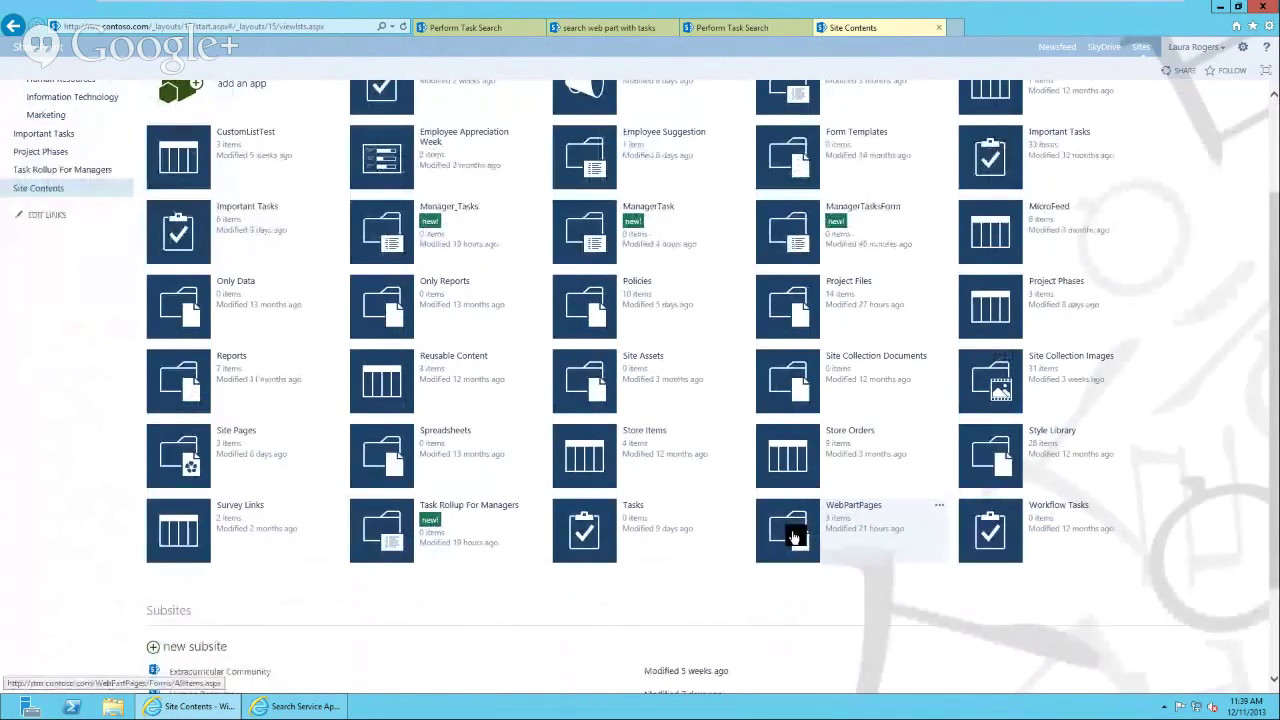
click(792, 537)
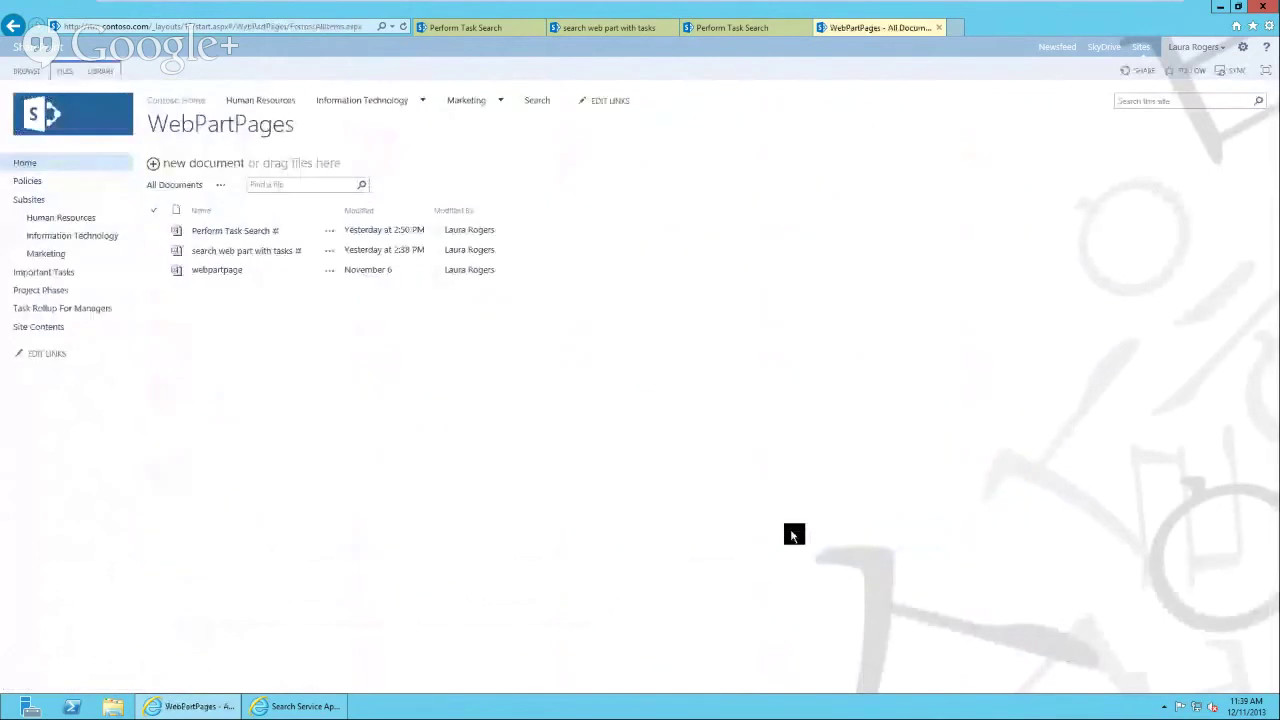
click(62, 72)
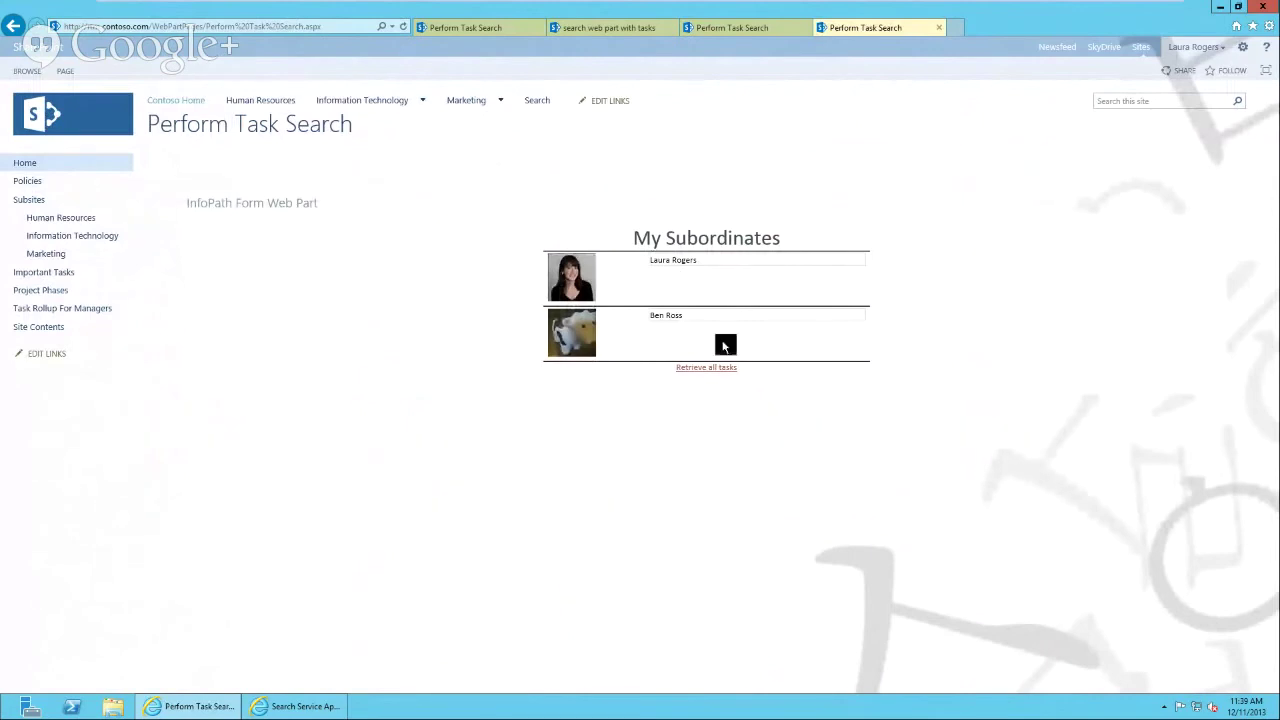
click(714, 367)
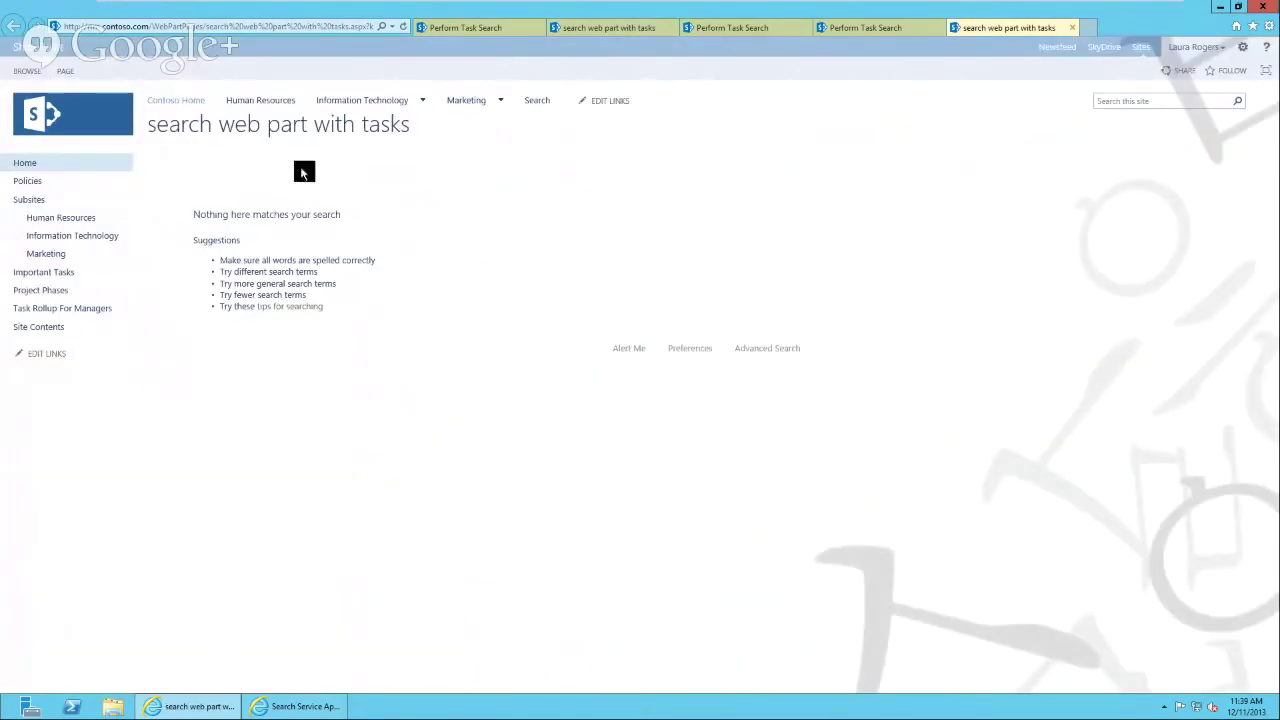
- Put the "search web part with tasks" page in edit mode and permanently delete its Search Results web part
click(62, 74)
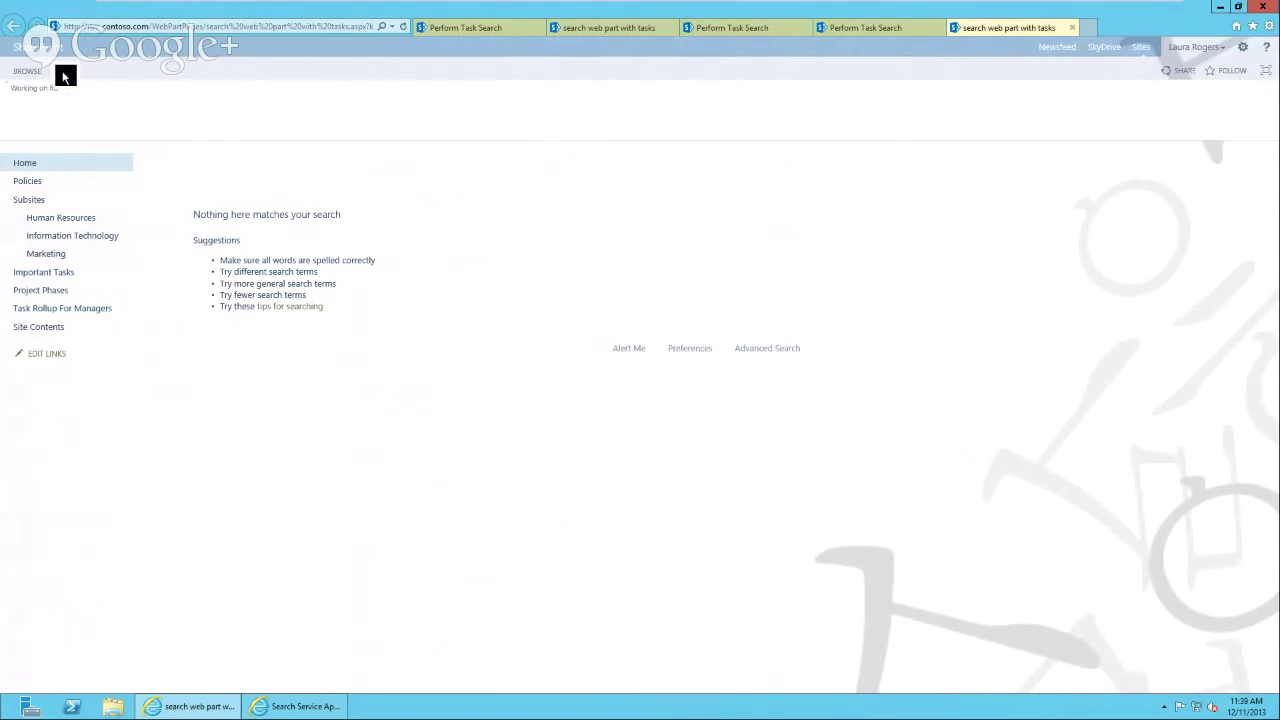
click(20, 103)
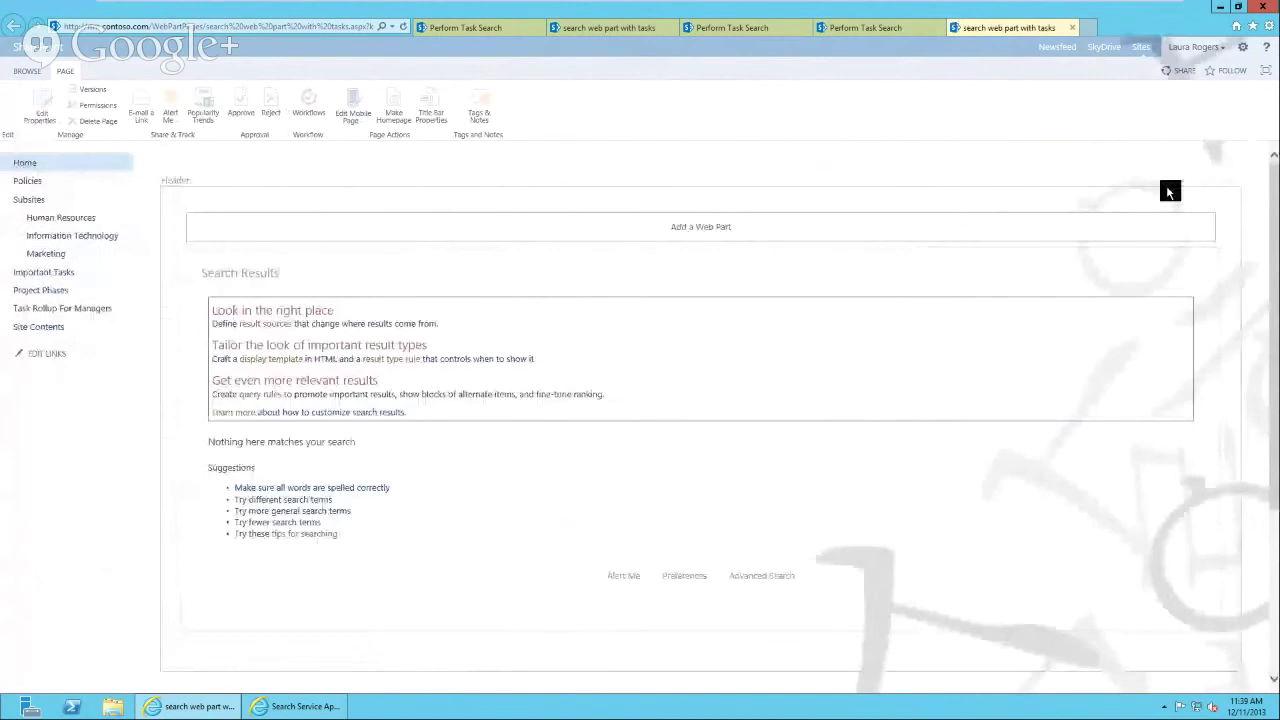
click(1184, 273)
click(1120, 330)
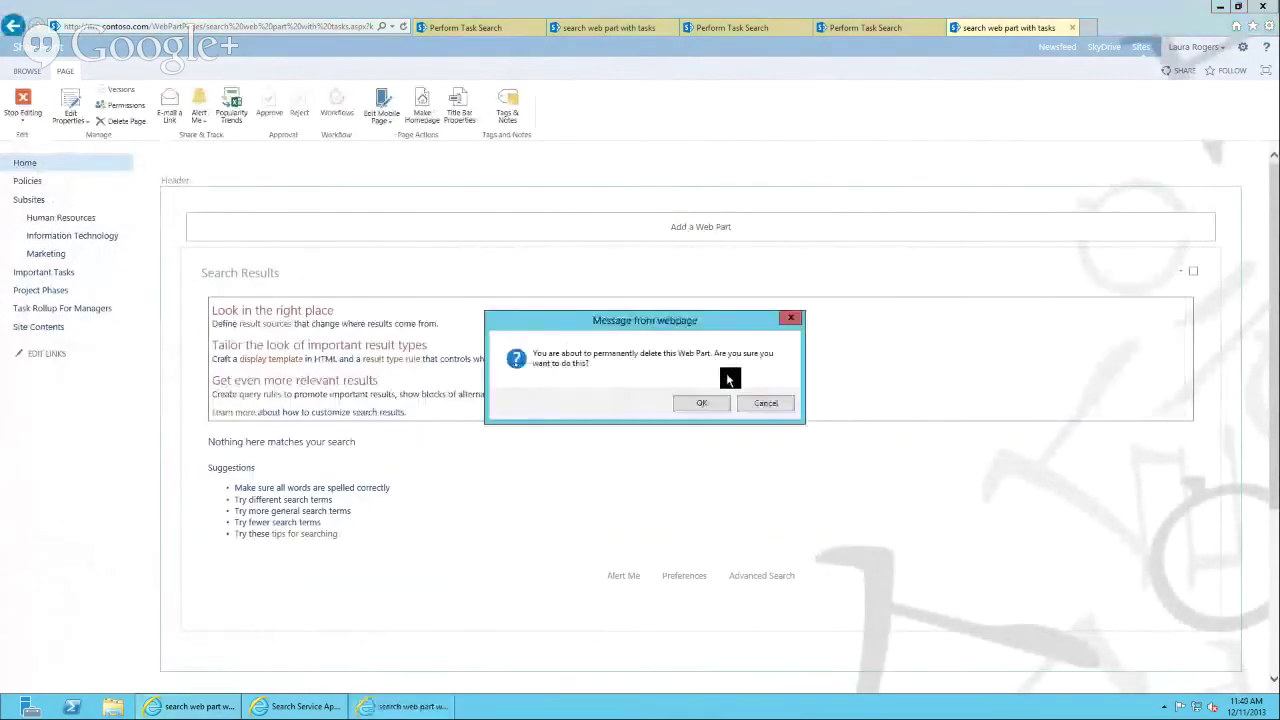
click(708, 404)
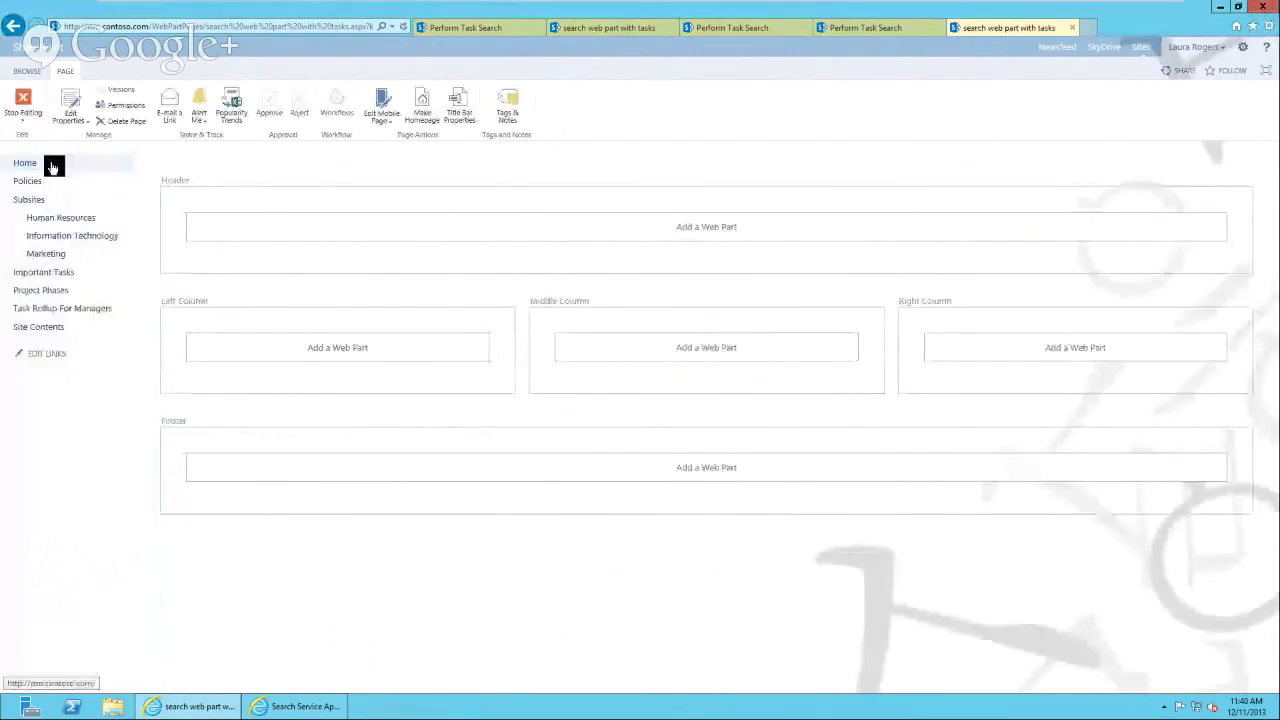
- Add the Search Results web part from the Search category to the page's Header zone
click(340, 226)
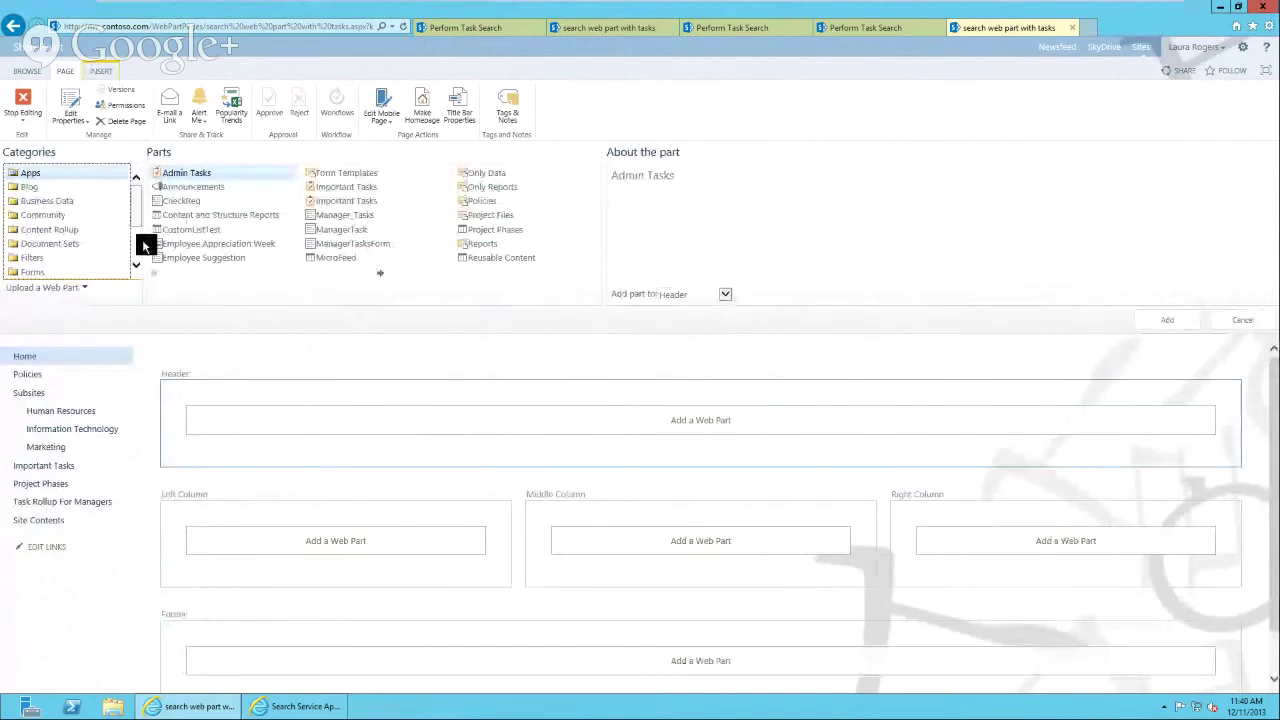
scroll(140, 240, down, 2)
scroll(139, 195, up, 2)
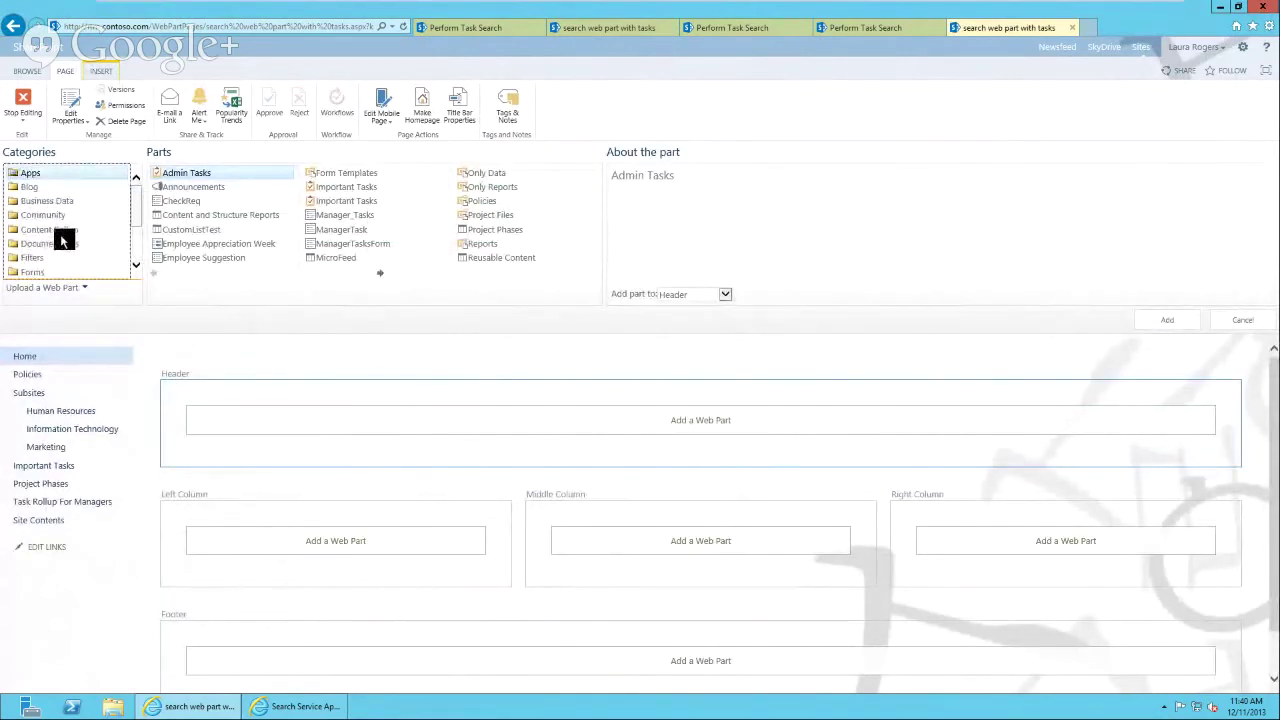
click(60, 230)
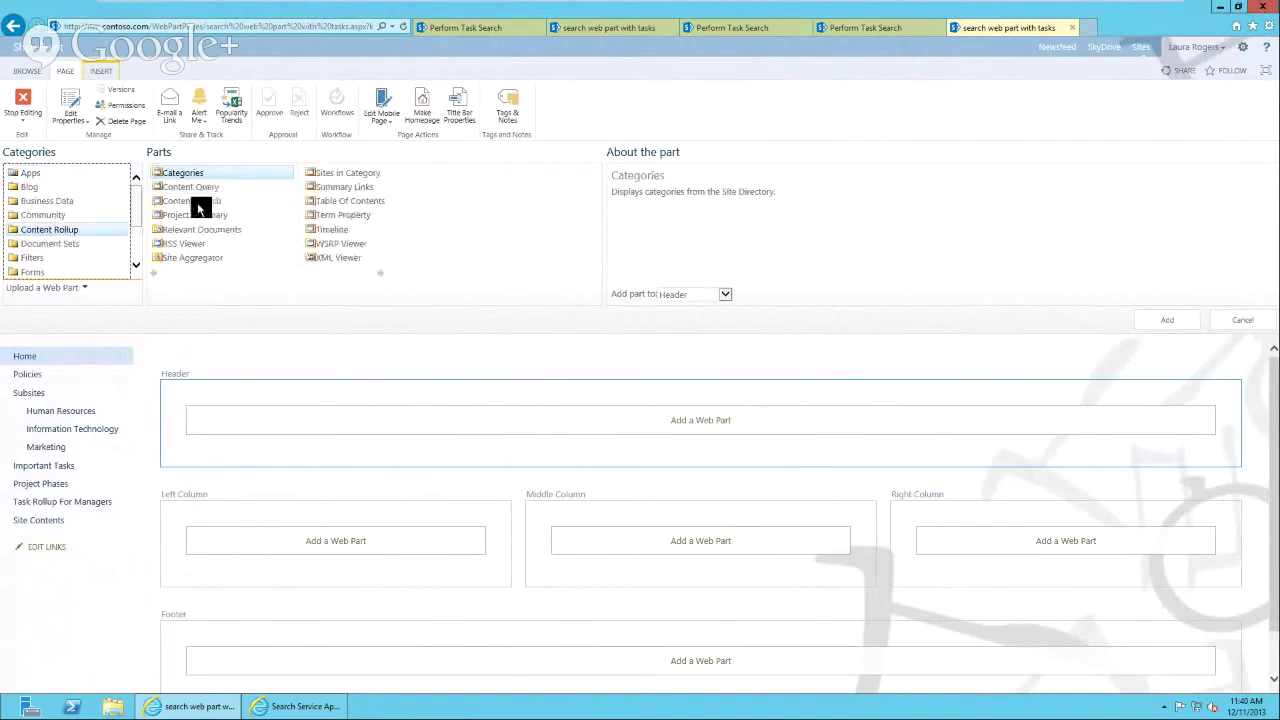
scroll(137, 251, down, 2)
click(80, 230)
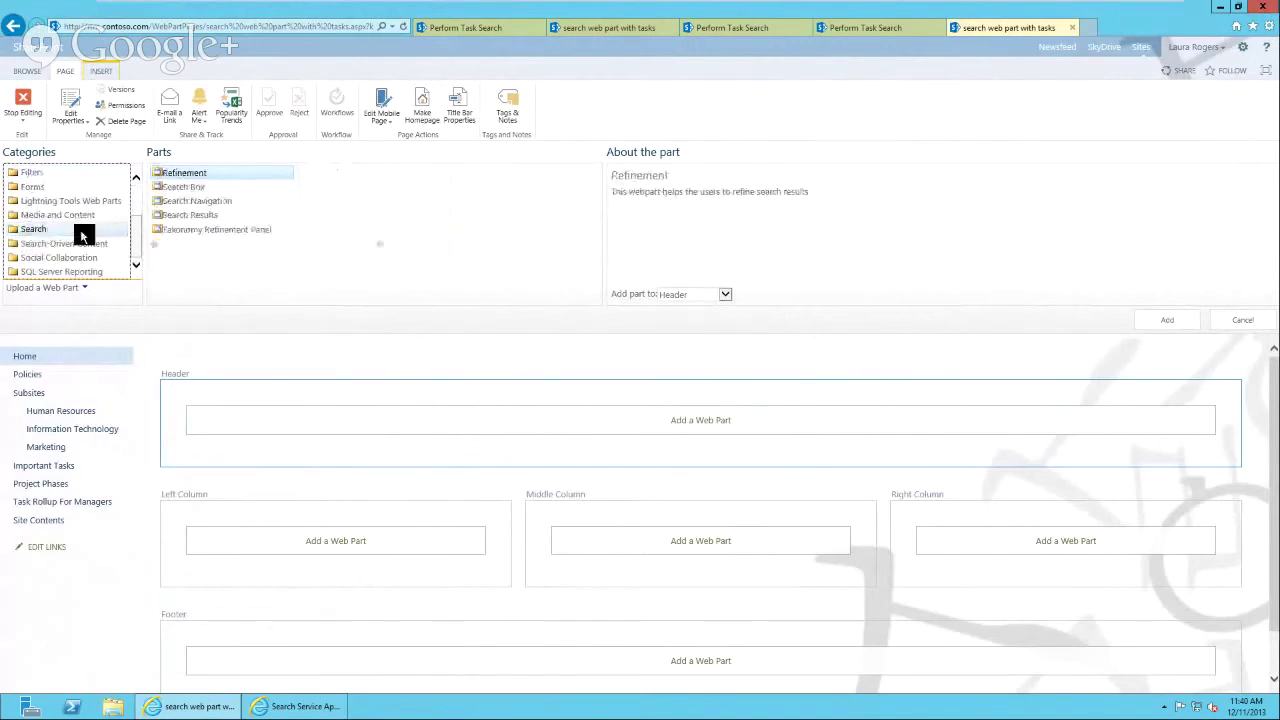
click(188, 216)
click(1167, 320)
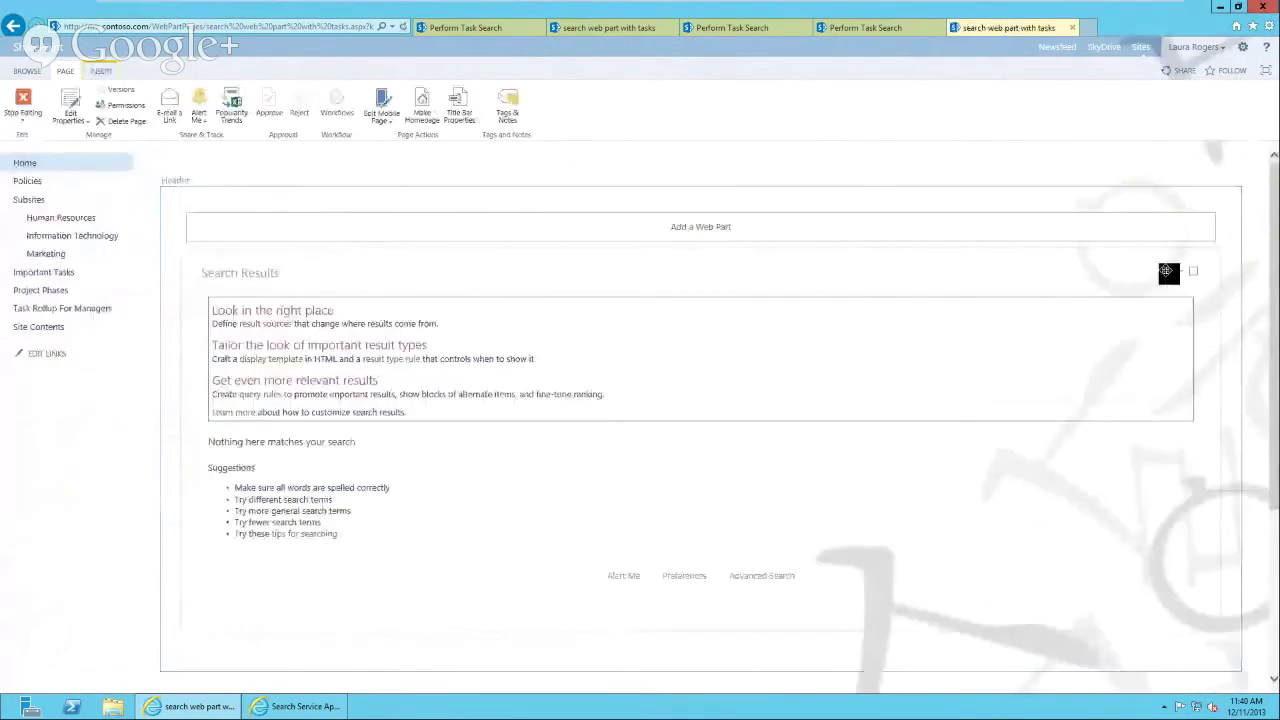
- Edit the Search Results web part and set its number of results per page to 50
click(1182, 272)
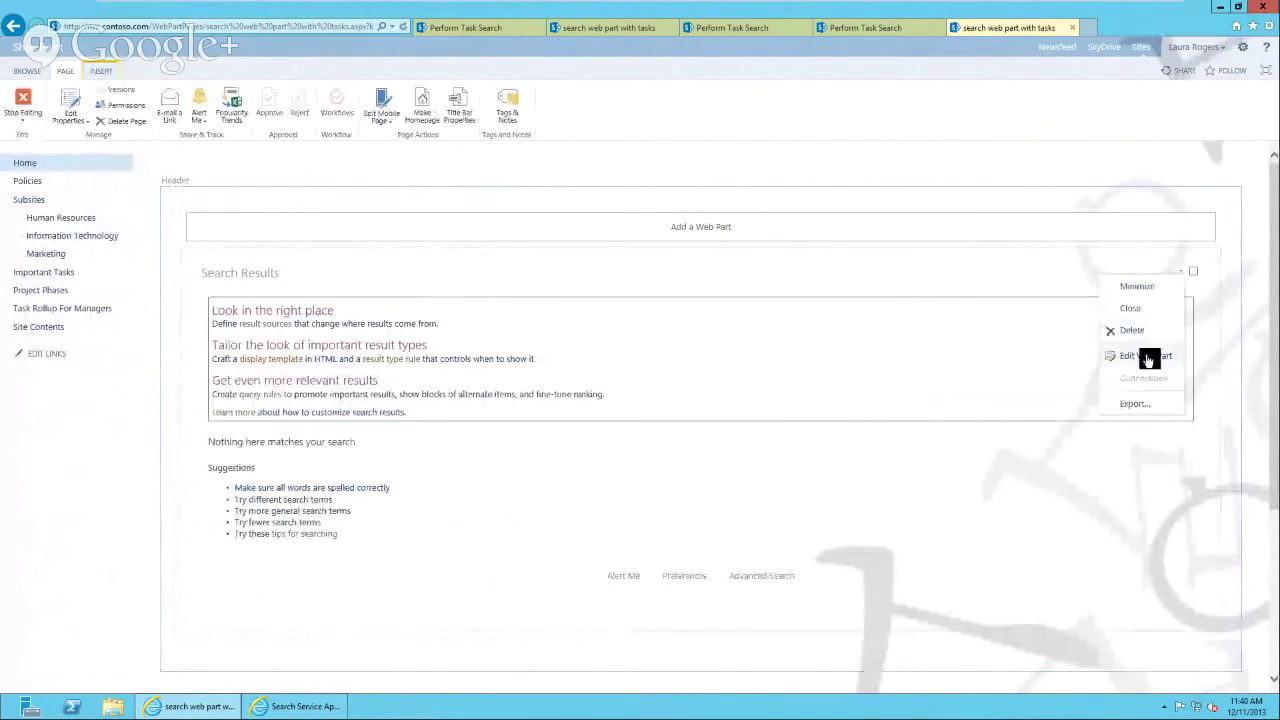
click(1148, 357)
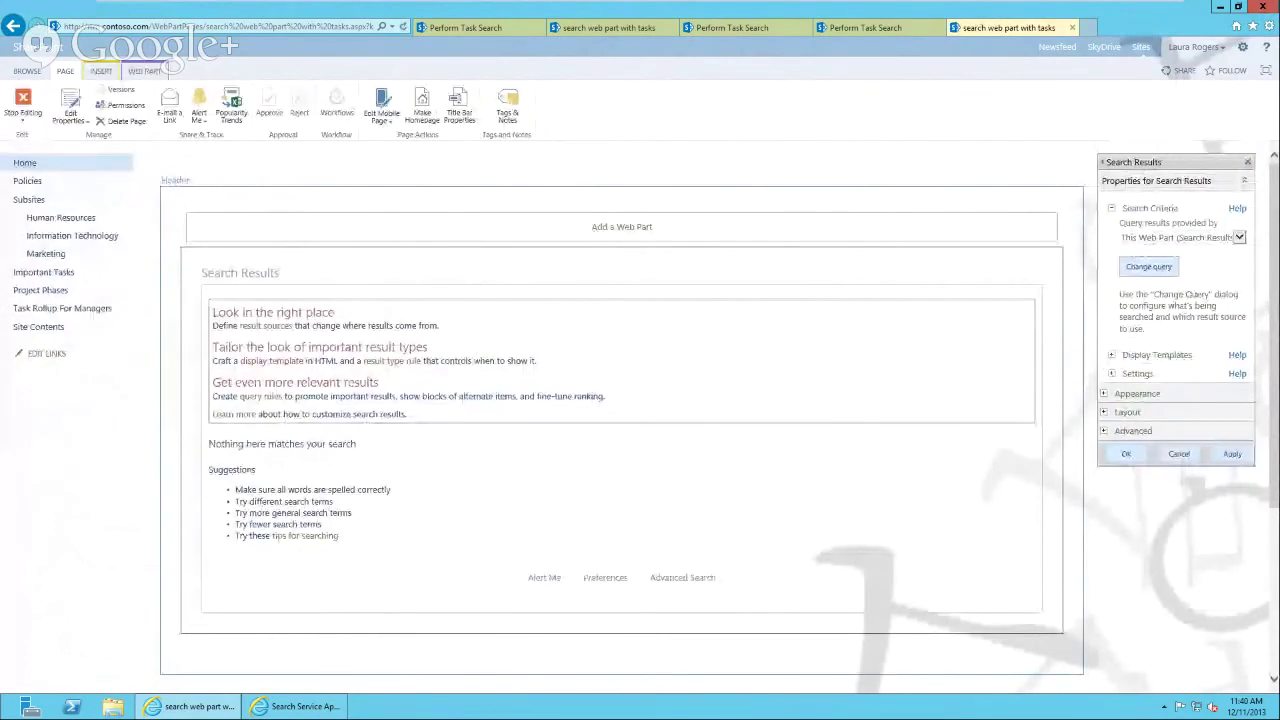
click(1112, 375)
double_click(1240, 420)
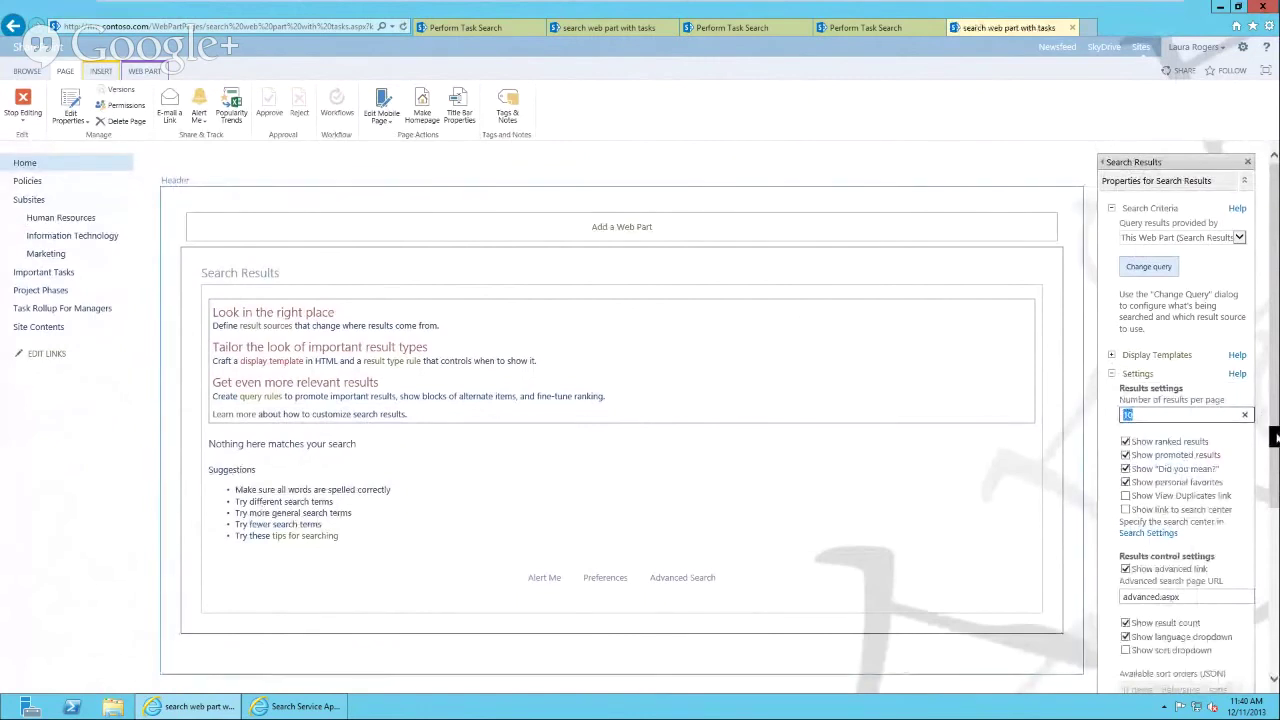
drag(1272, 418, 1273, 457)
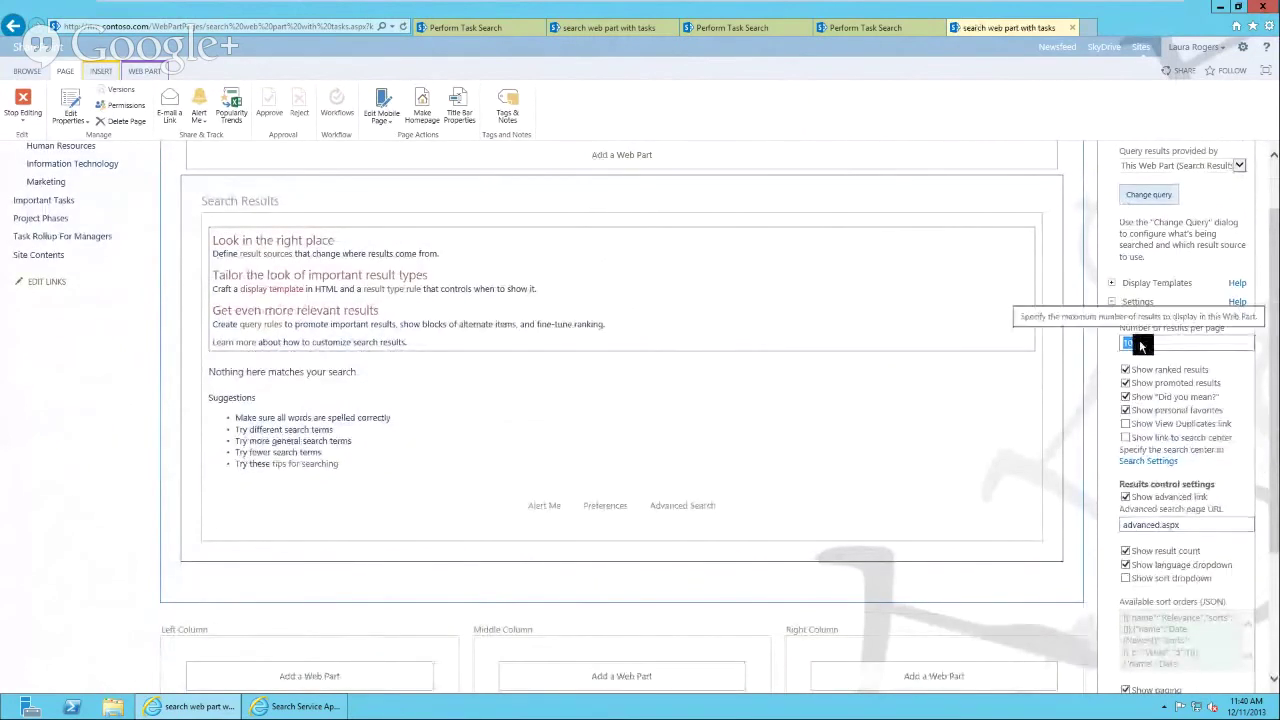
text(5)
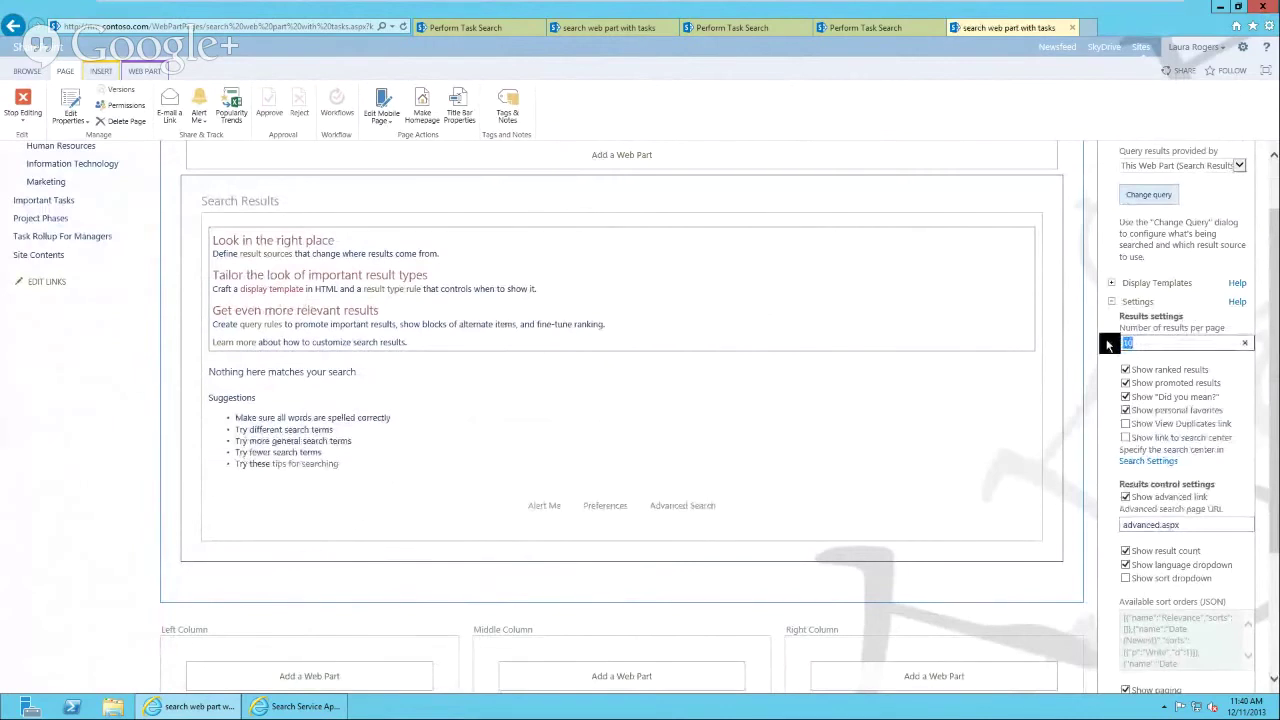
text(0)
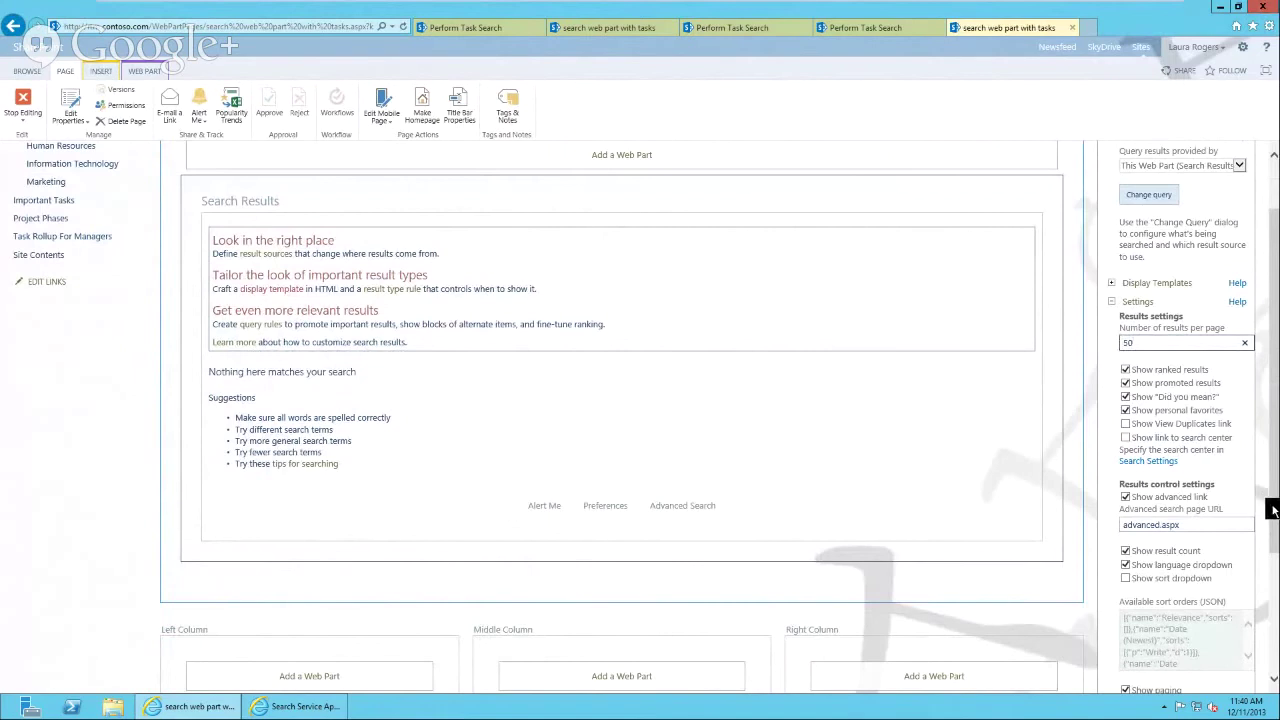
- Review the web part's remaining results control settings and its Appearance options
scroll(1272, 546, down, 1)
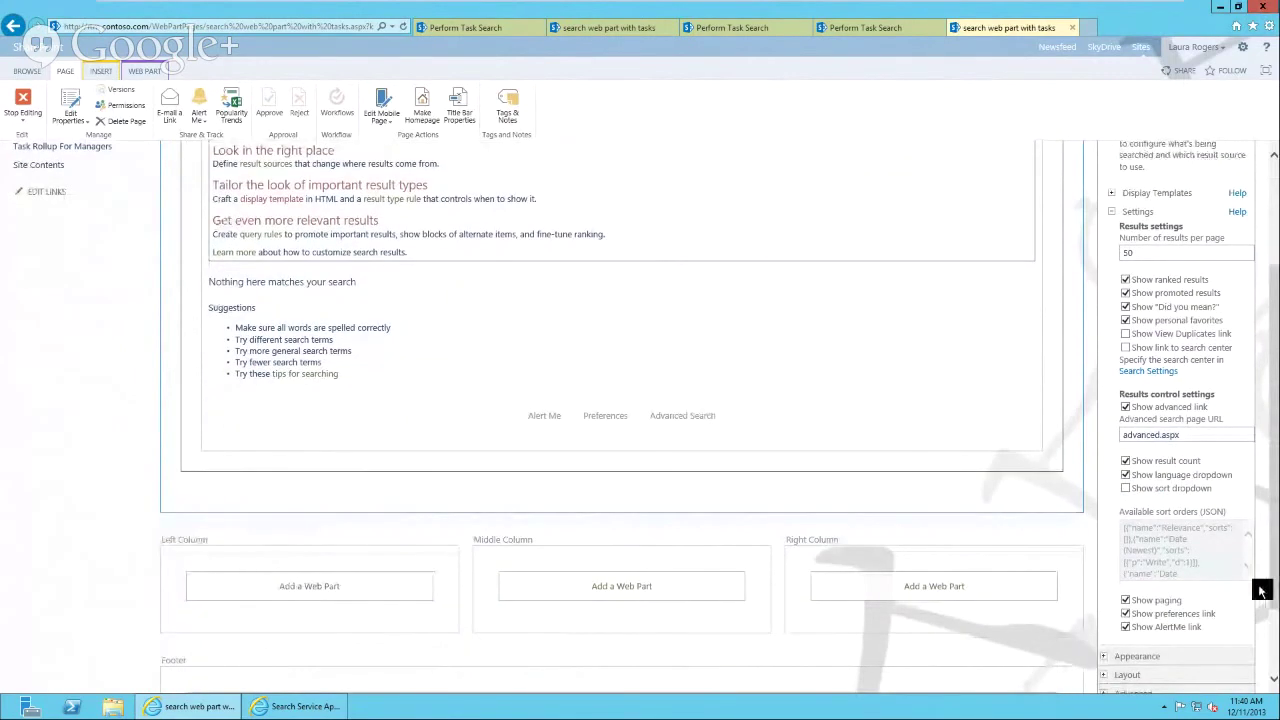
click(1126, 627)
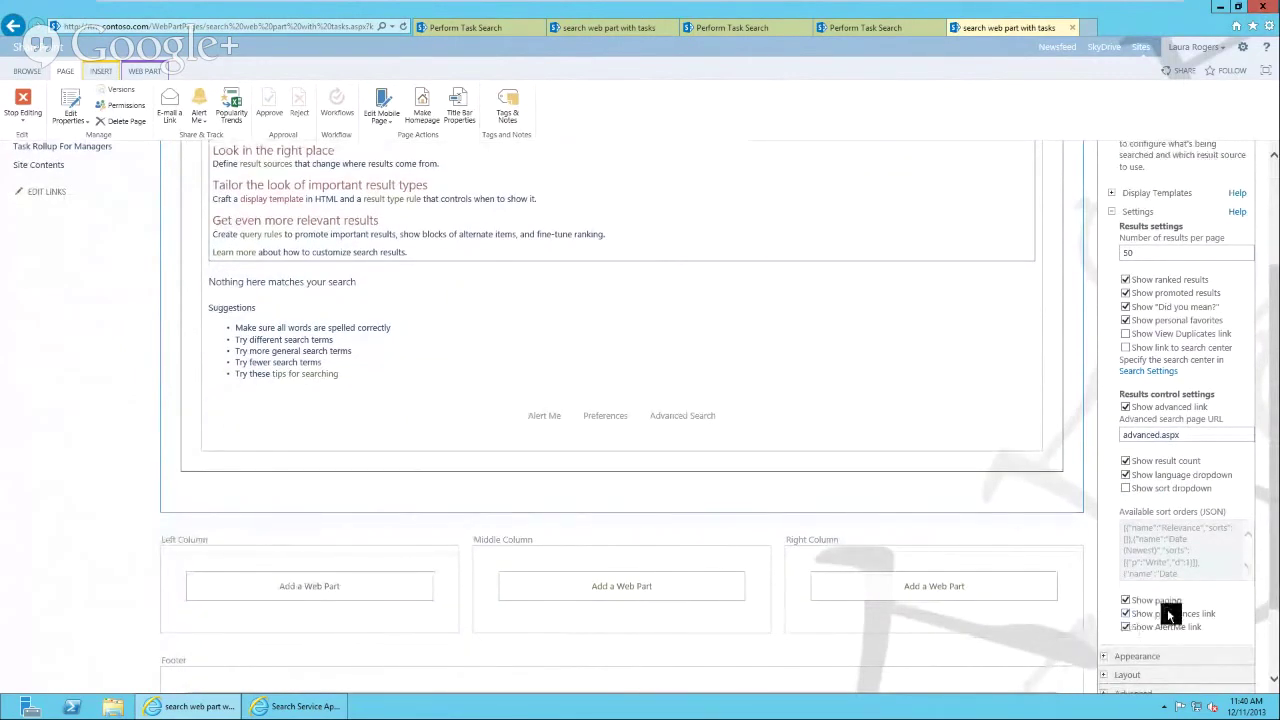
drag(1274, 588, 1274, 660)
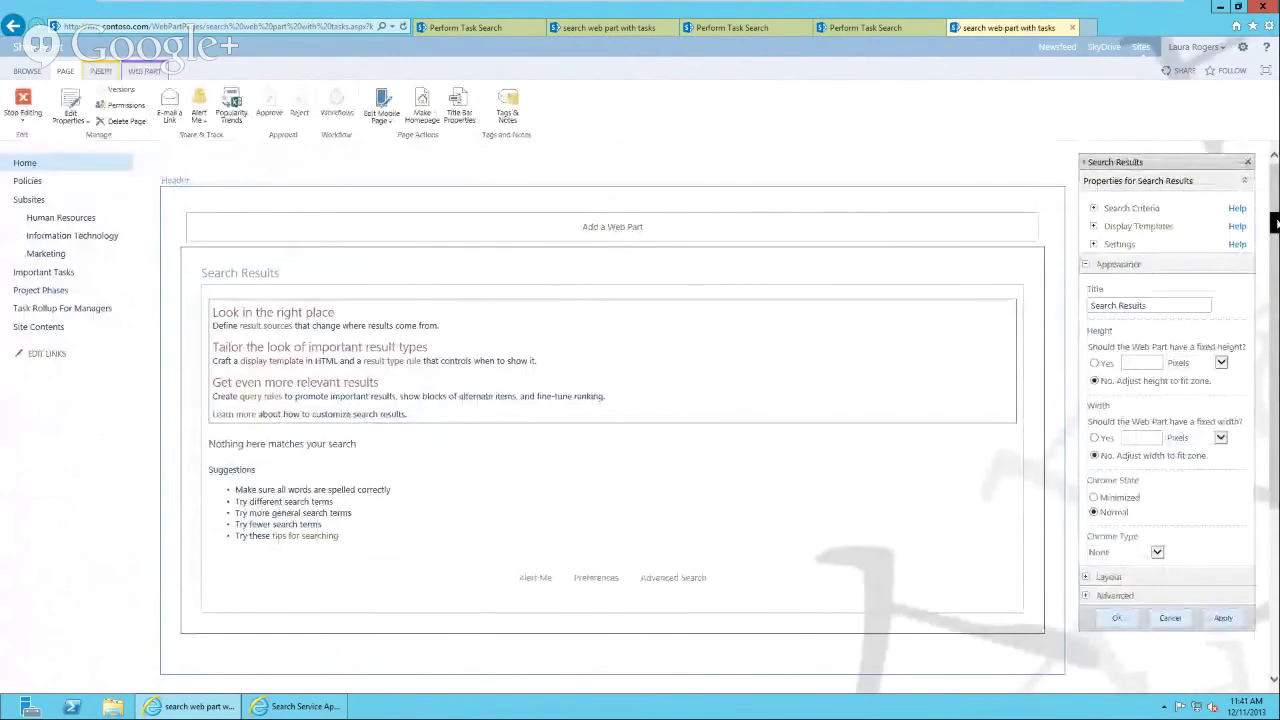
click(1086, 264)
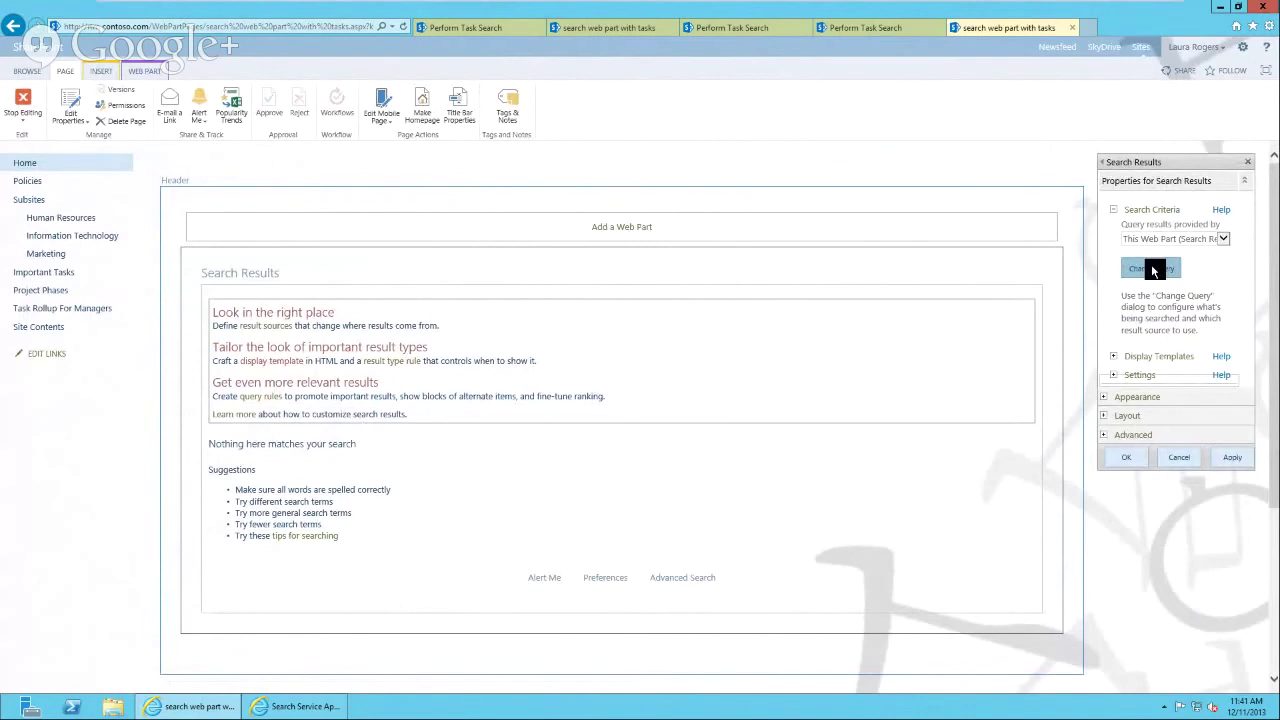
- Open the web part's query builder and select the {searchboxquery} text in the query text
click(1151, 264)
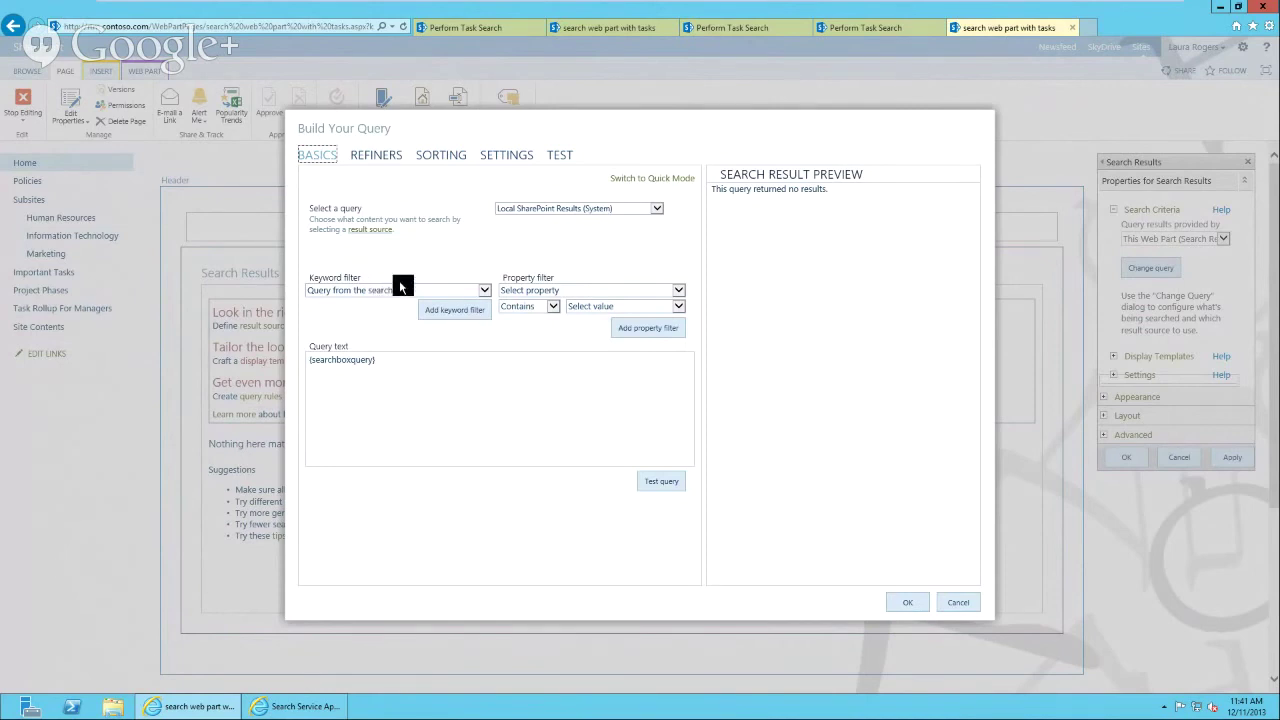
click(435, 362)
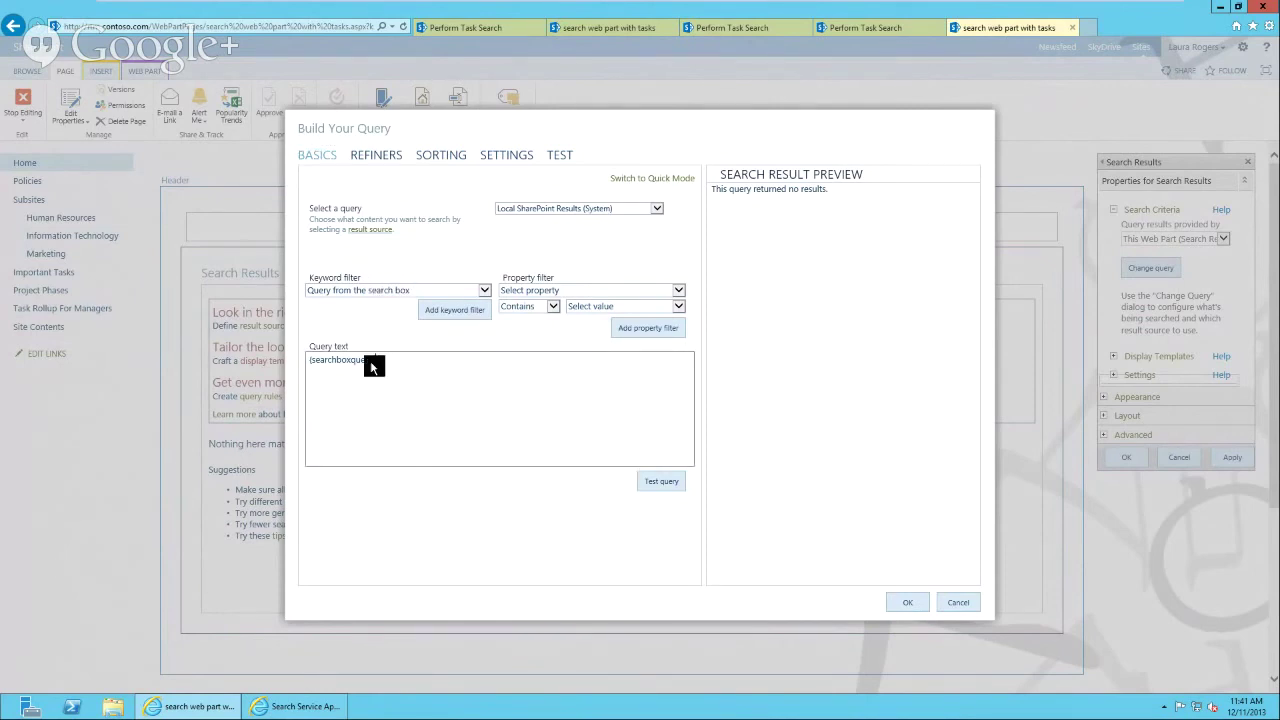
double_click(335, 360)
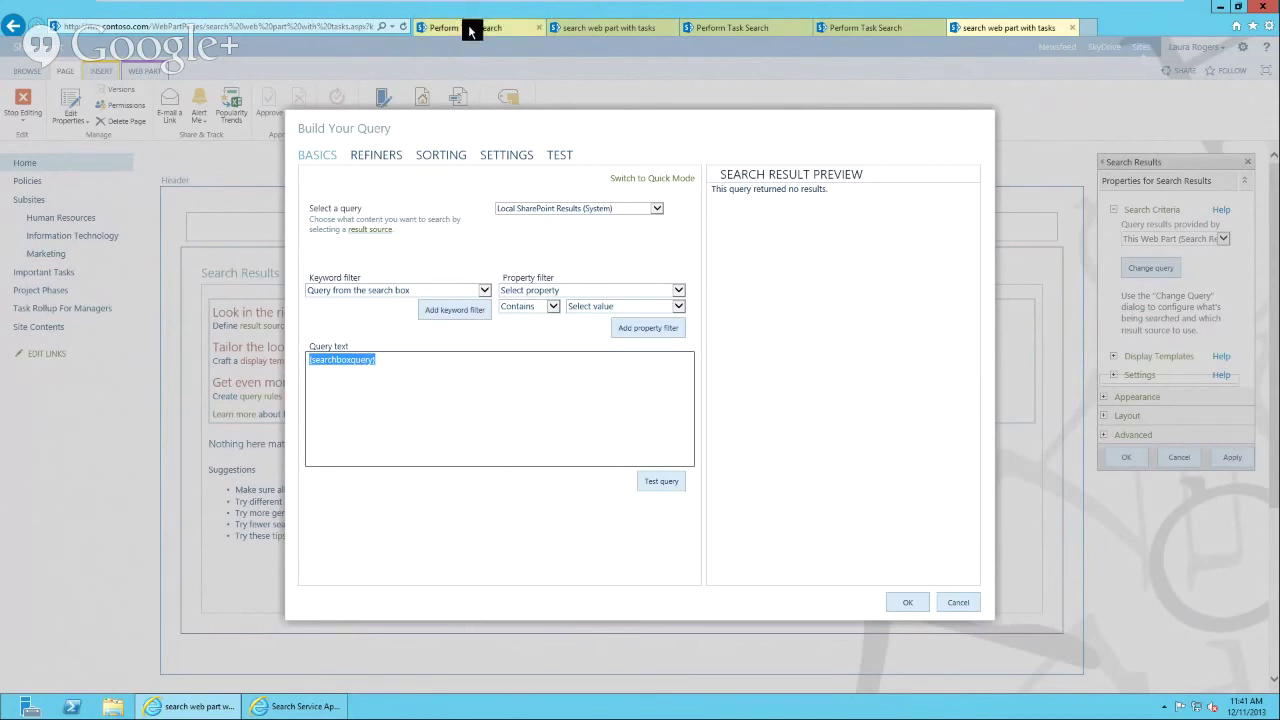
- From the Perform Task Search page, search the site for two people's tasks using quoted assignedto conditions joined by lowercase "or"
click(500, 28)
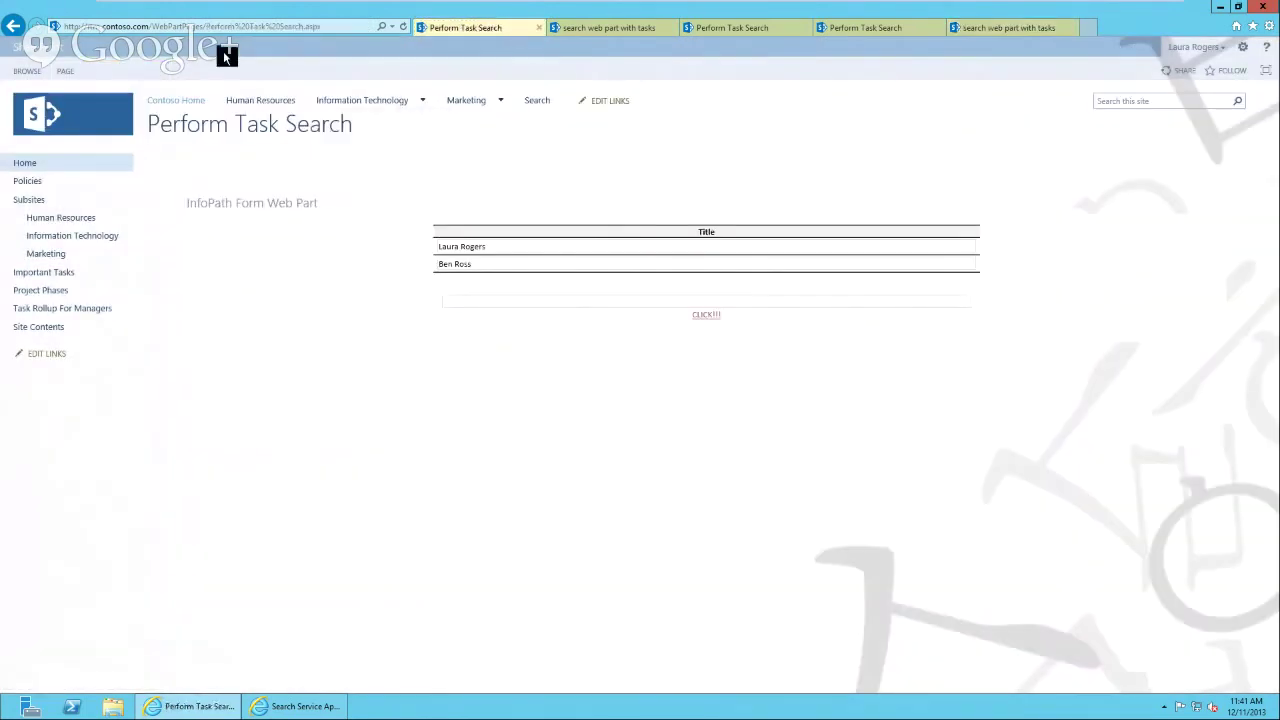
click(252, 27)
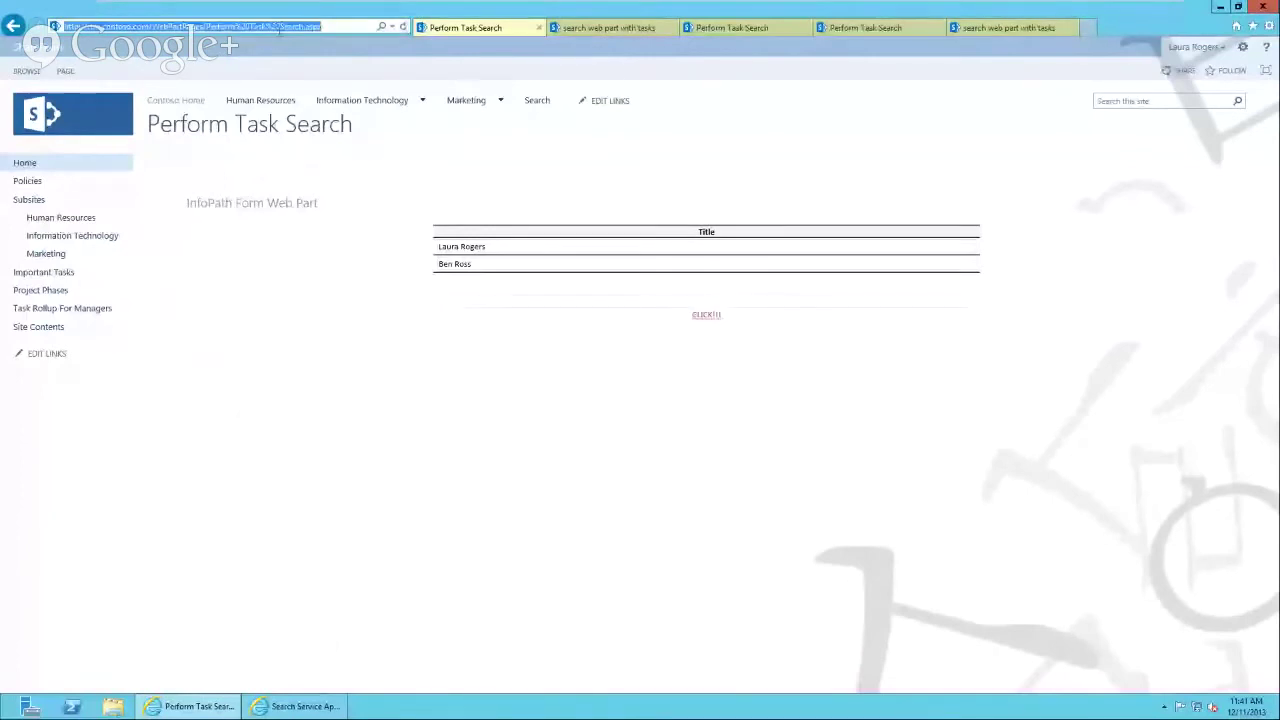
click(1125, 101)
click(1125, 101)
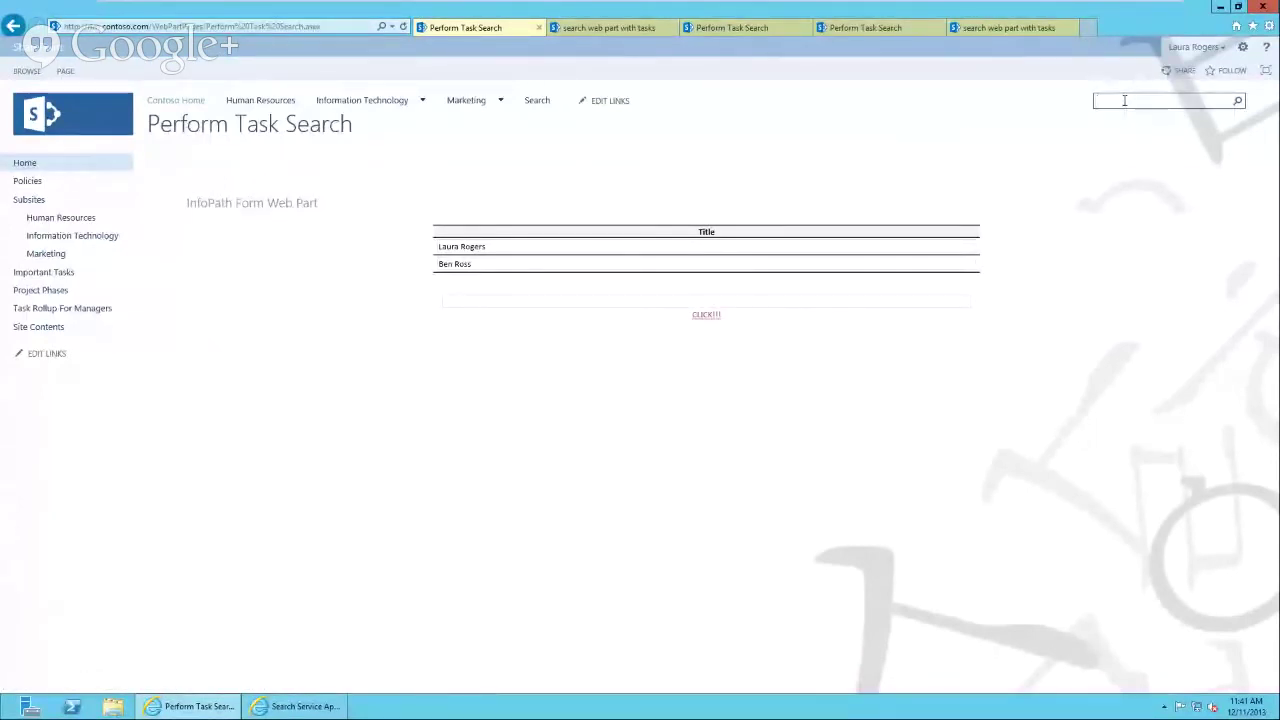
text(assignedto)
text(:"laura roger)
text(s" or)
text(assignedto)
text(:"tod)
text(d klindt)
text(")
key(Return)
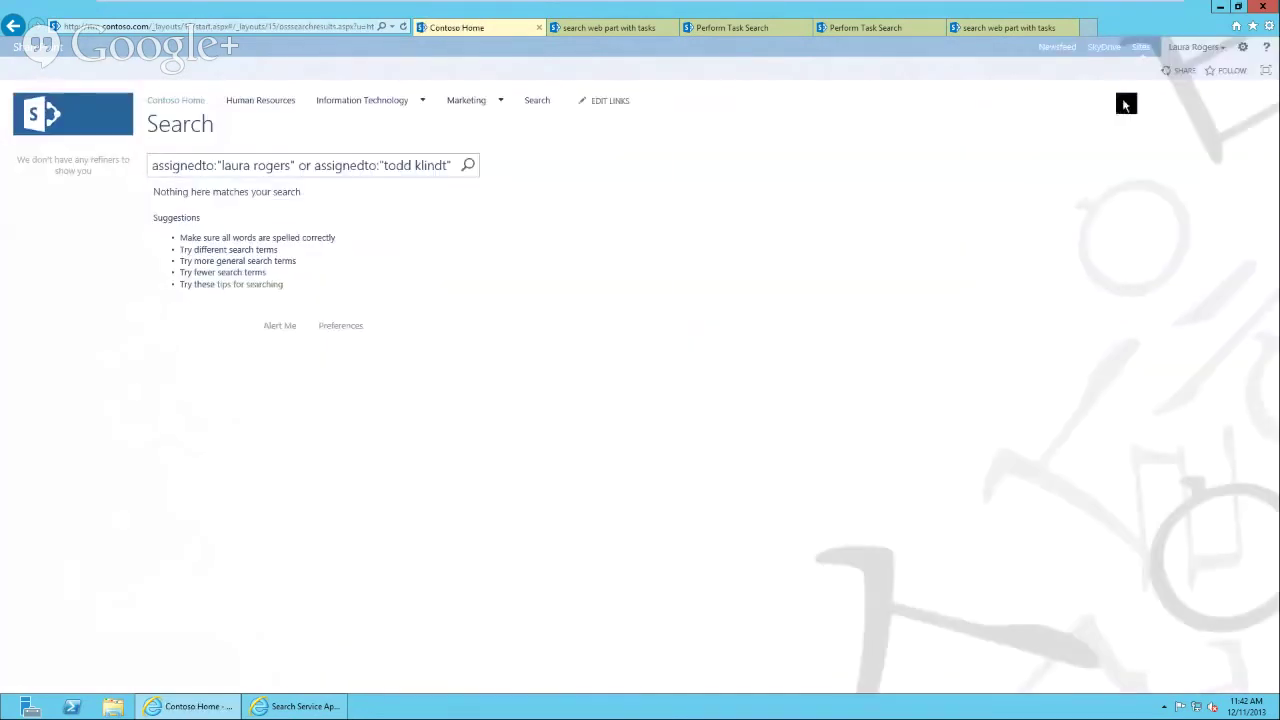
- Reduce the query to the first person's assignedto condition and rerun the search
click(369, 165)
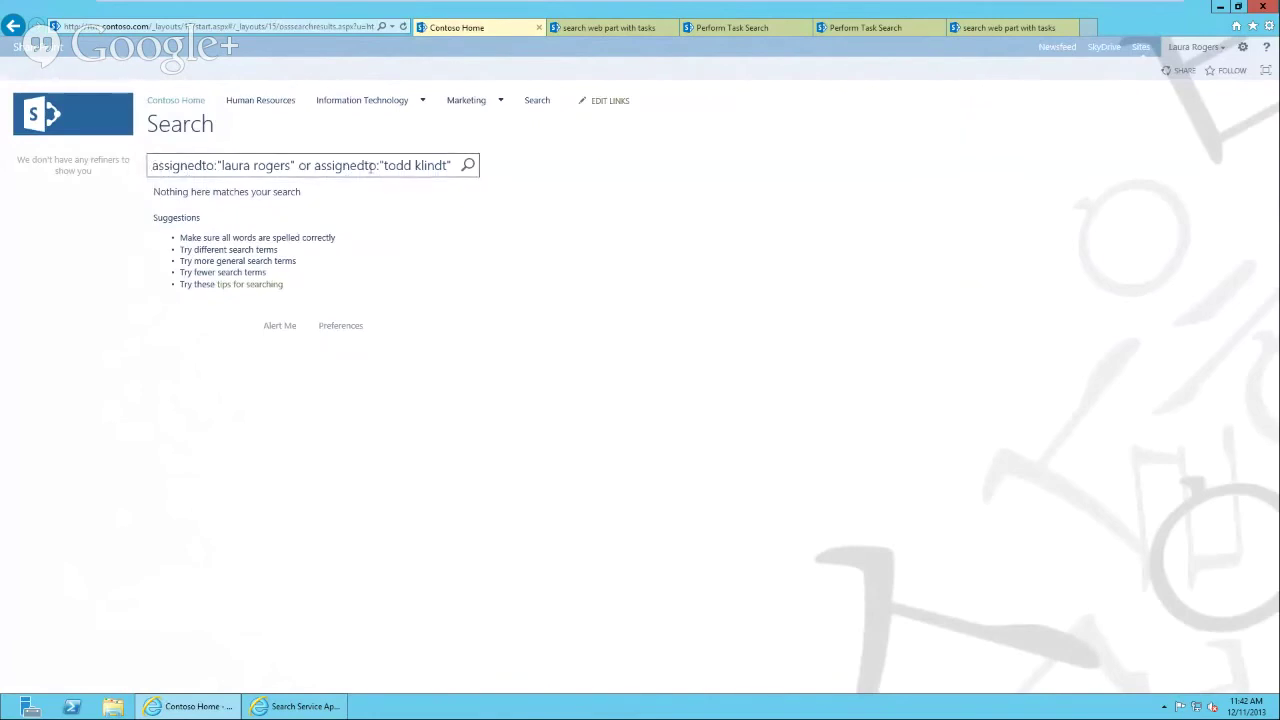
click(380, 166)
key(BackSpace)
key(BackSpace)
key(BackSpace)
key(BackSpace)
key(BackSpace)
key(BackSpace)
key(BackSpace)
key(BackSpace)
key(BackSpace)
key(BackSpace)
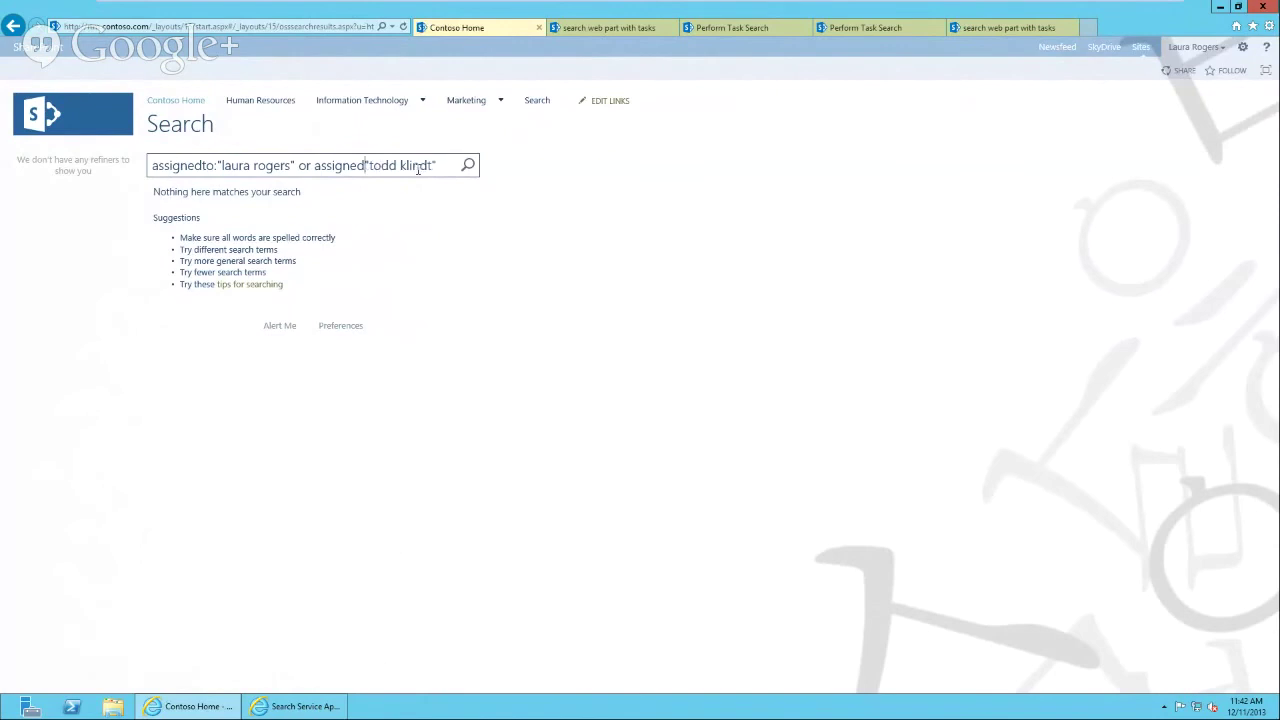
key(BackSpace)
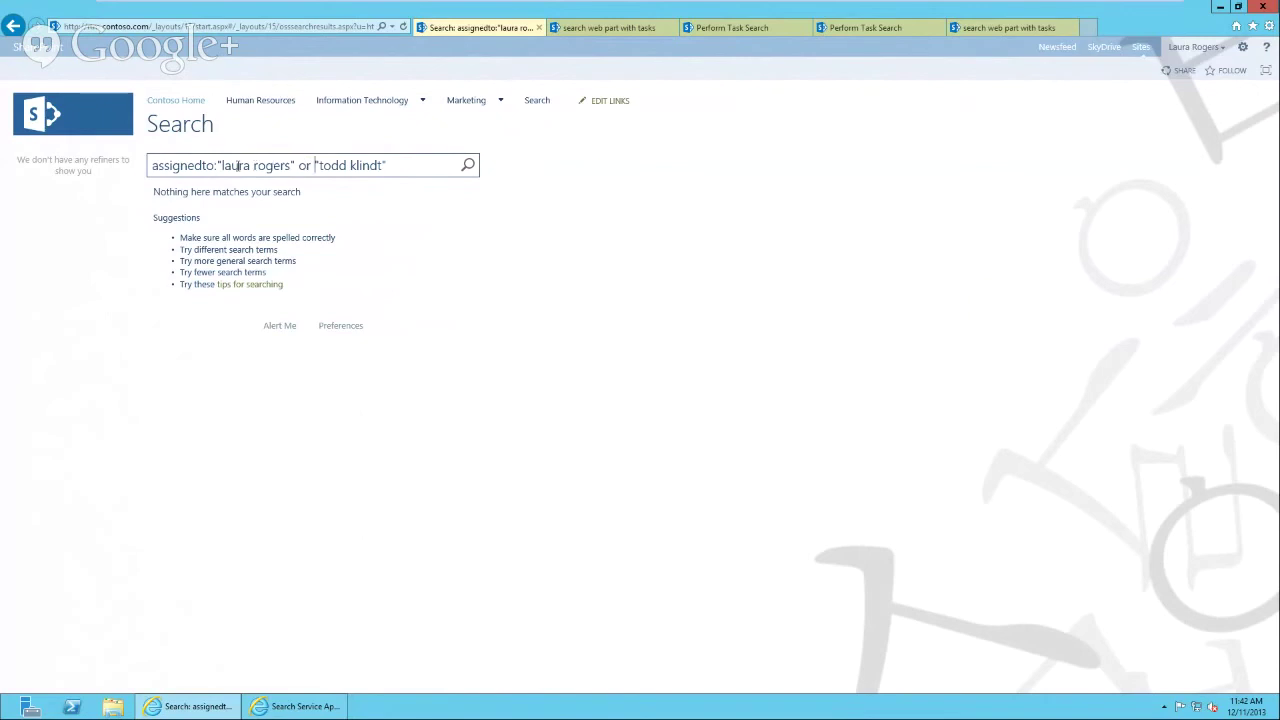
click(403, 163)
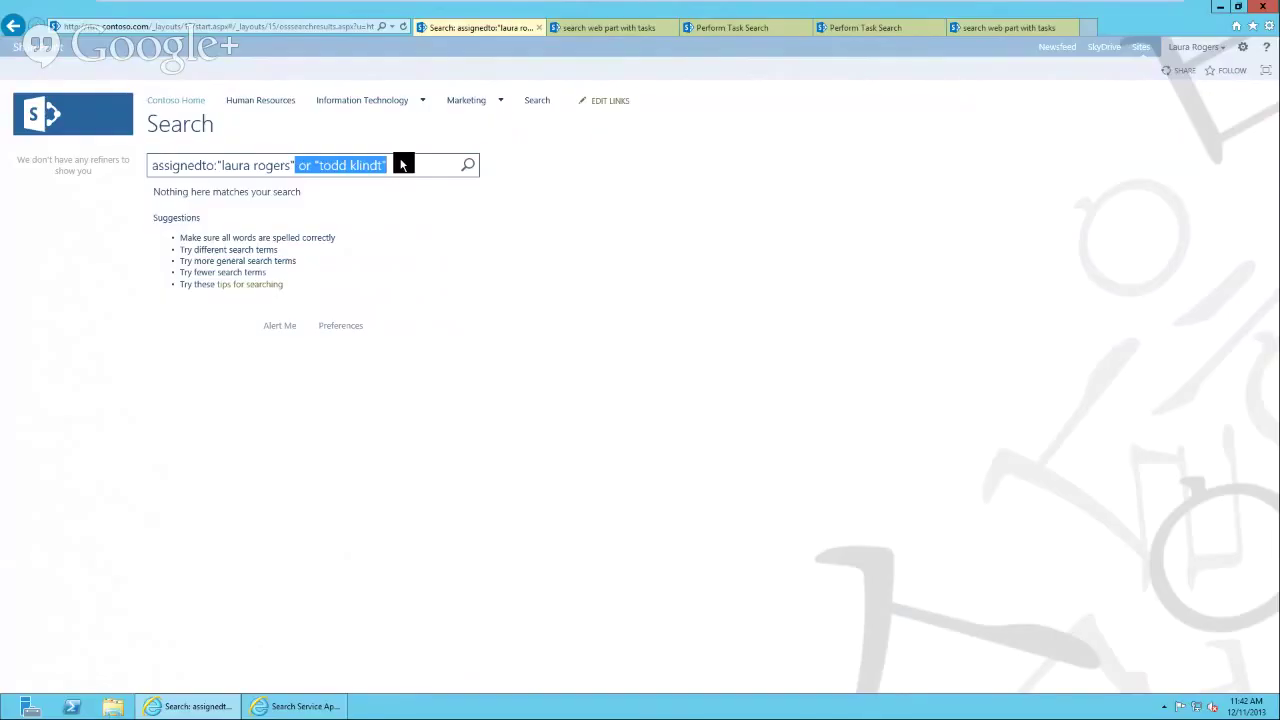
key(BackSpace)
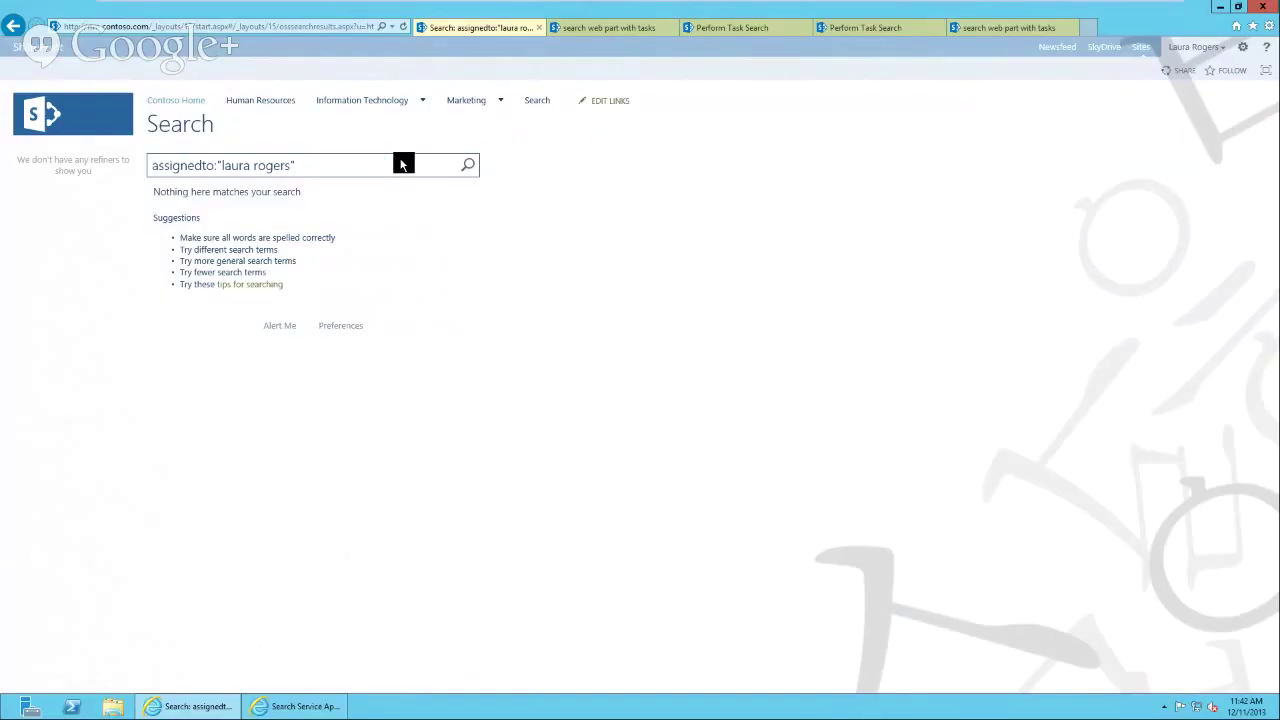
key(Return)
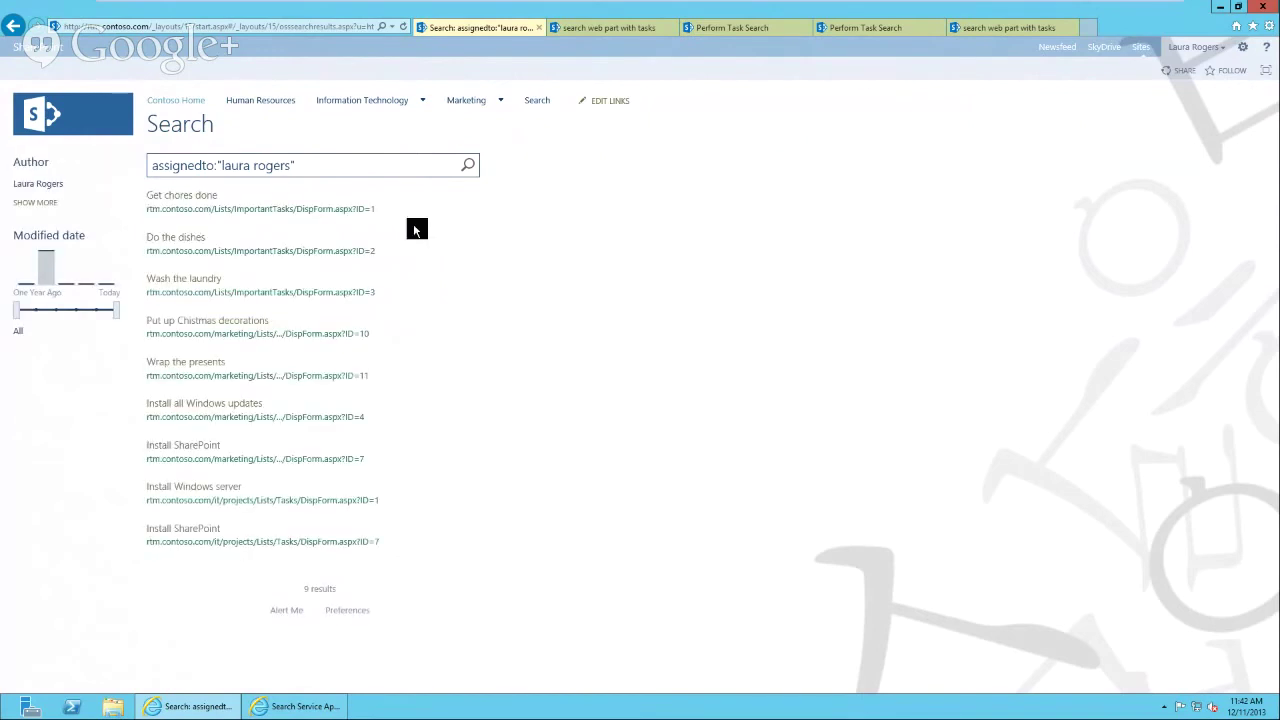
- Append the start of a second assignedto condition for the other person, joined with an uppercase OR
text(or as)
text(signedto:)
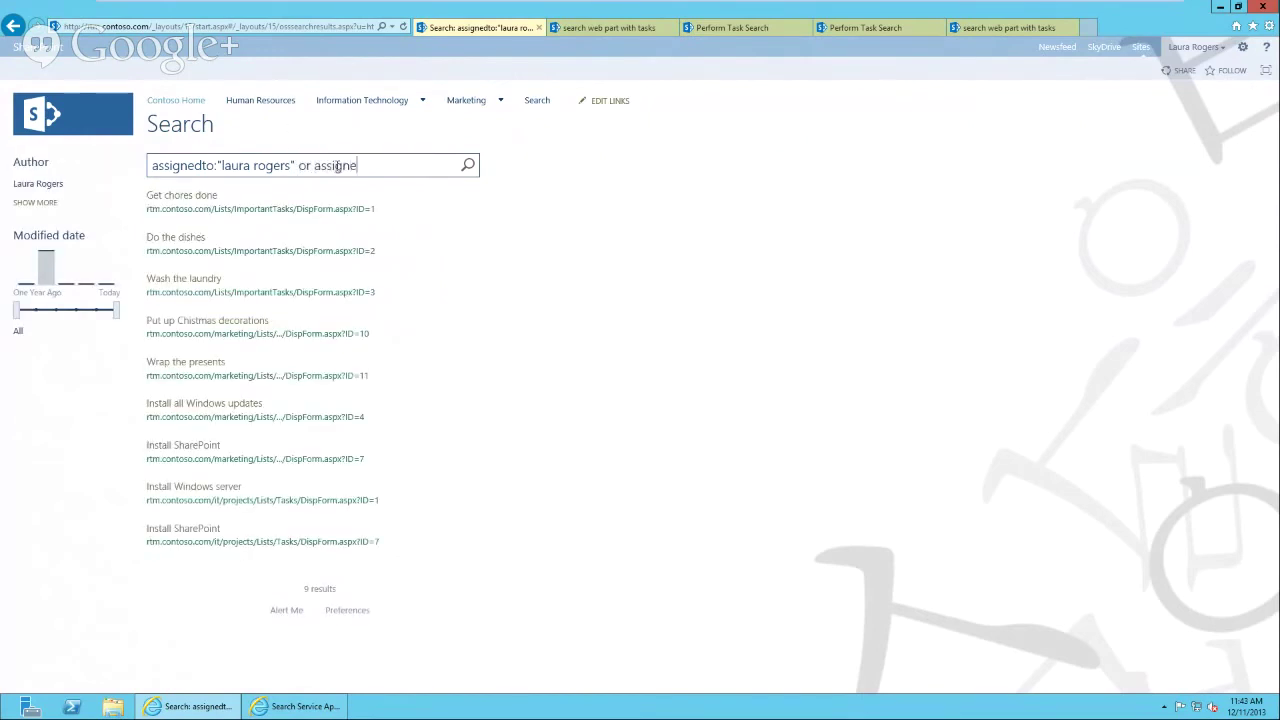
text("todd)
click(312, 166)
text(\\)
key(BackSpace)
key(BackSpace)
key(BackSpace)
key(BackSpace)
text(OR)
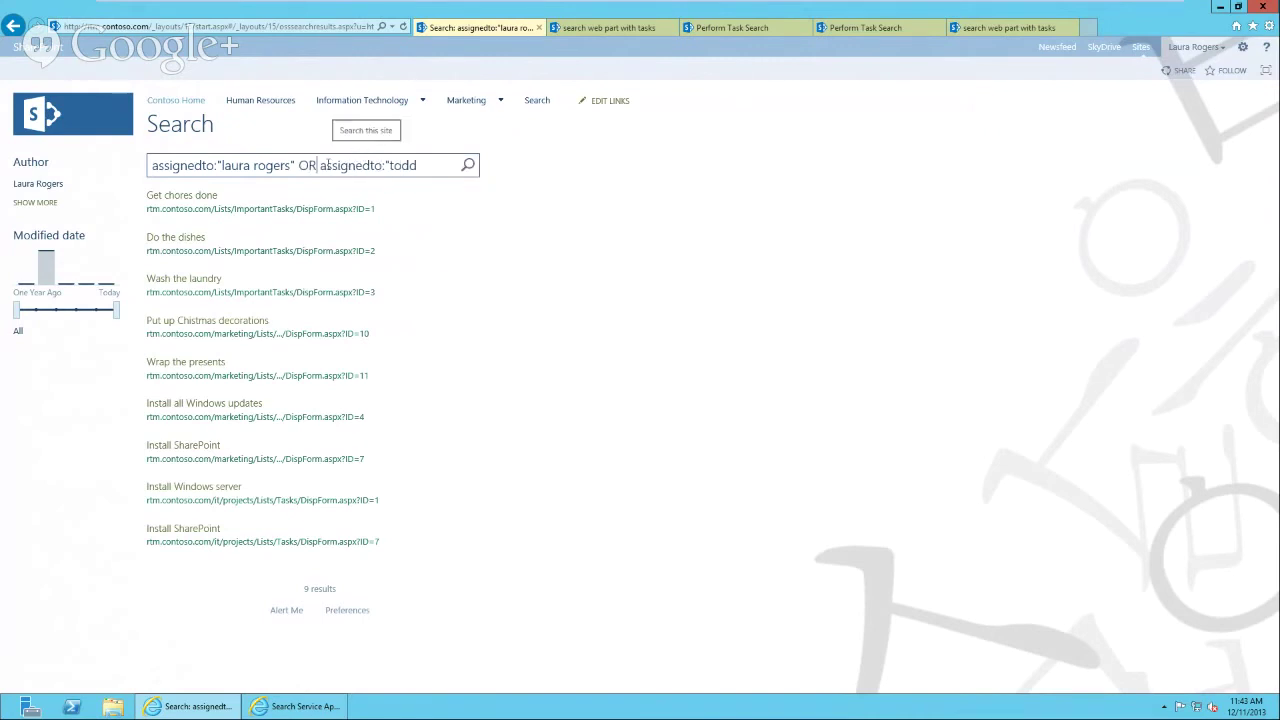
- Complete the second assignedto condition with the other person's full name in quotes and run the search
click(386, 165)
key(BackSpace)
key(BackSpace)
key(BackSpace)
key(BackSpace)
key(BackSpace)
key(BackSpace)
key(BackSpace)
key(BackSpace)
key(BackSpace)
key(BackSpace)
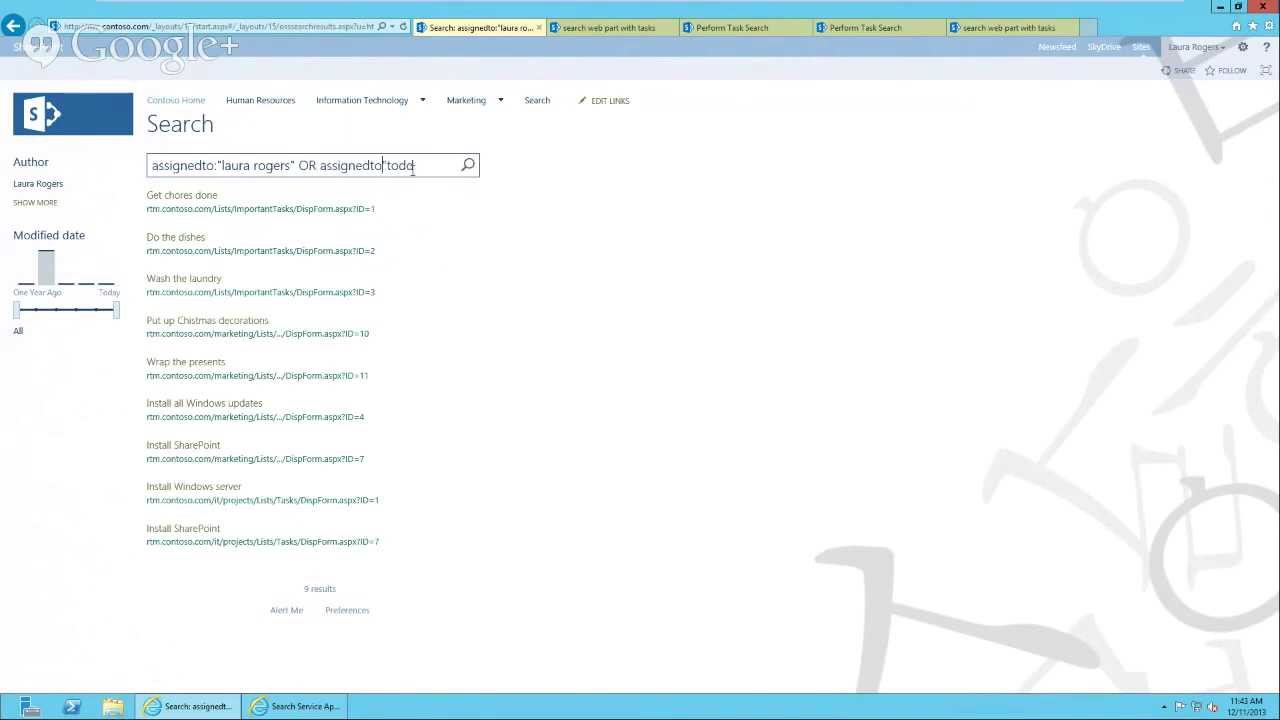
key(BackSpace)
click(380, 168)
text(klindt")
drag(319, 165, 326, 165)
key(Left)
text(assignedto:)
key(Return)
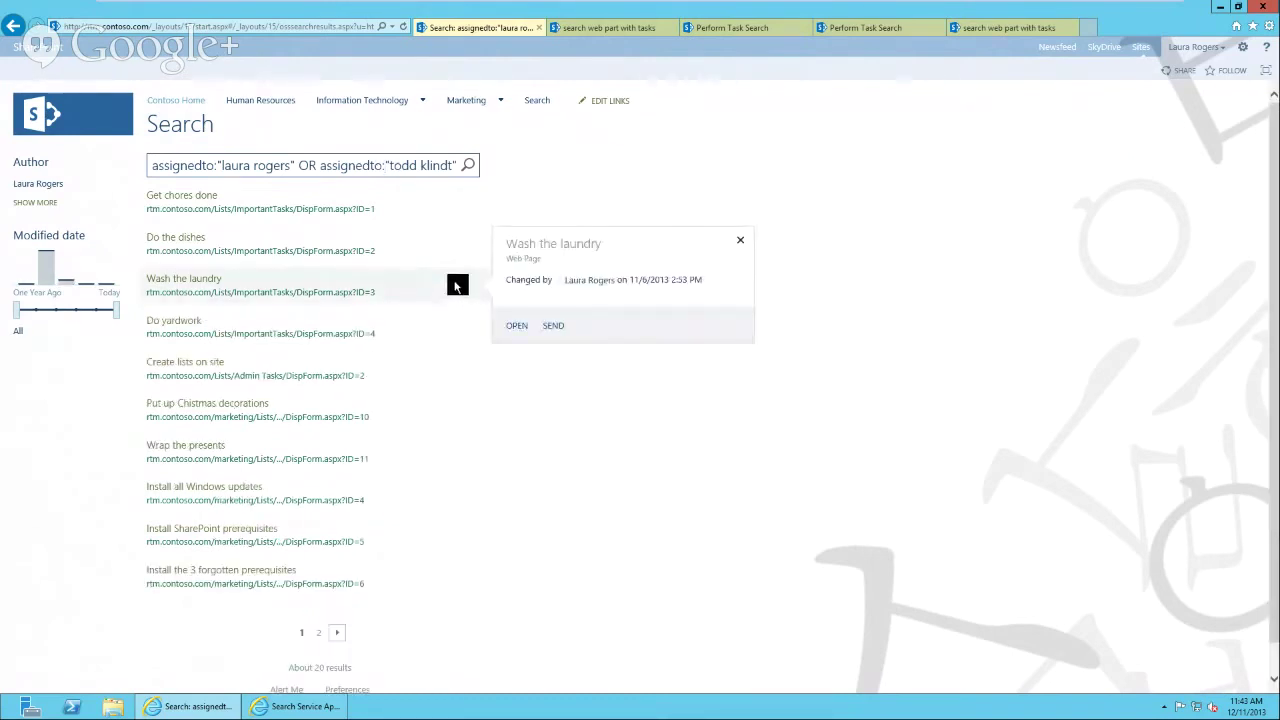
- Copy the entire two-person assignedto query from the search box
mouse_move(396, 246)
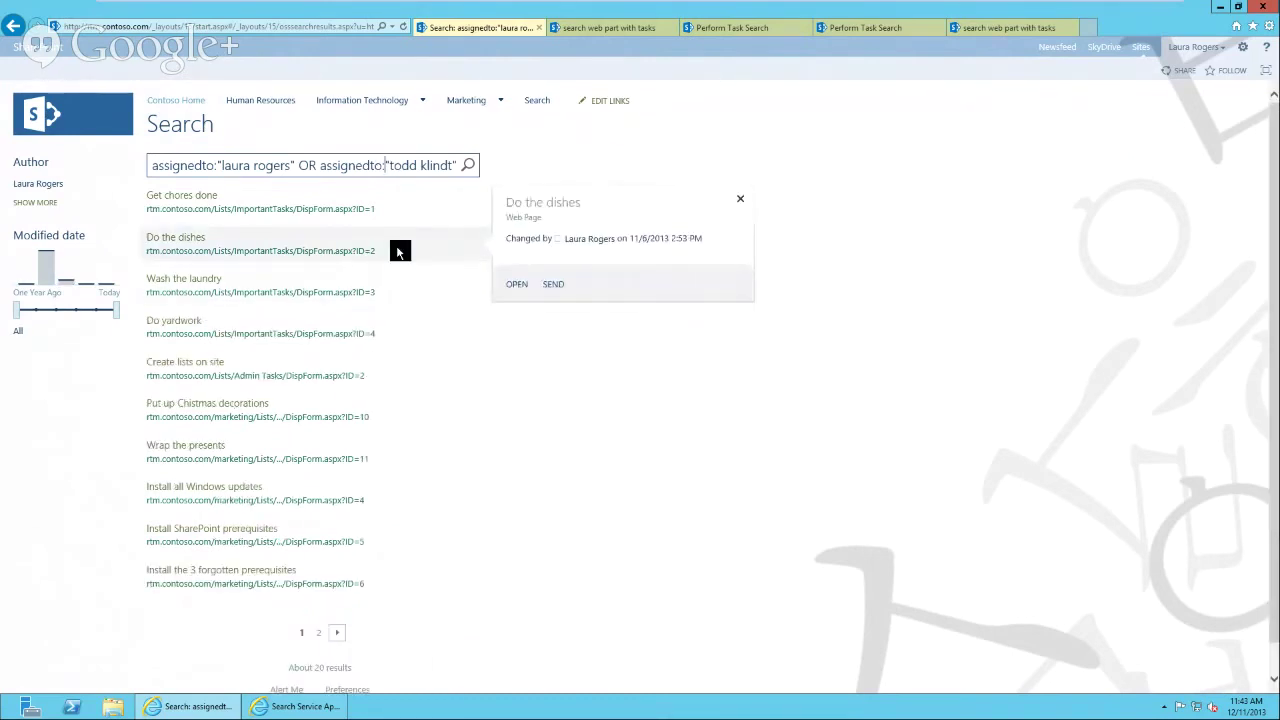
click(231, 165)
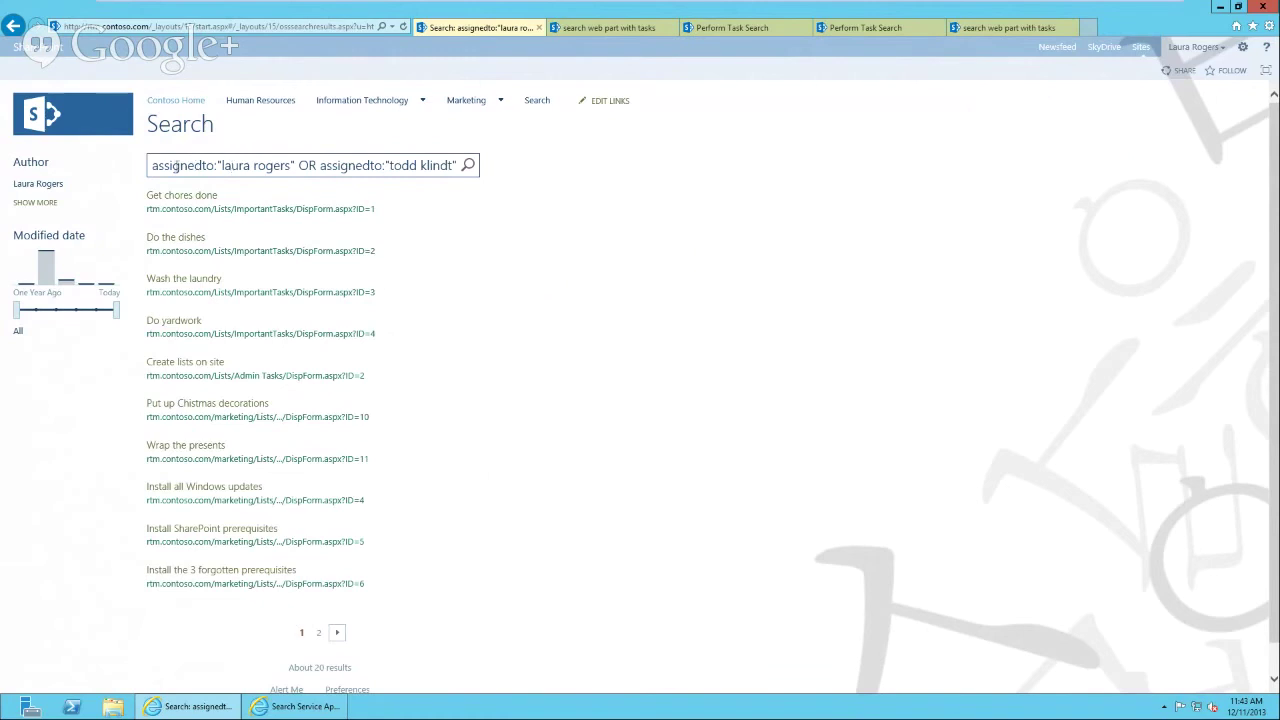
drag(152, 165, 500, 163)
key(ctrl+c)
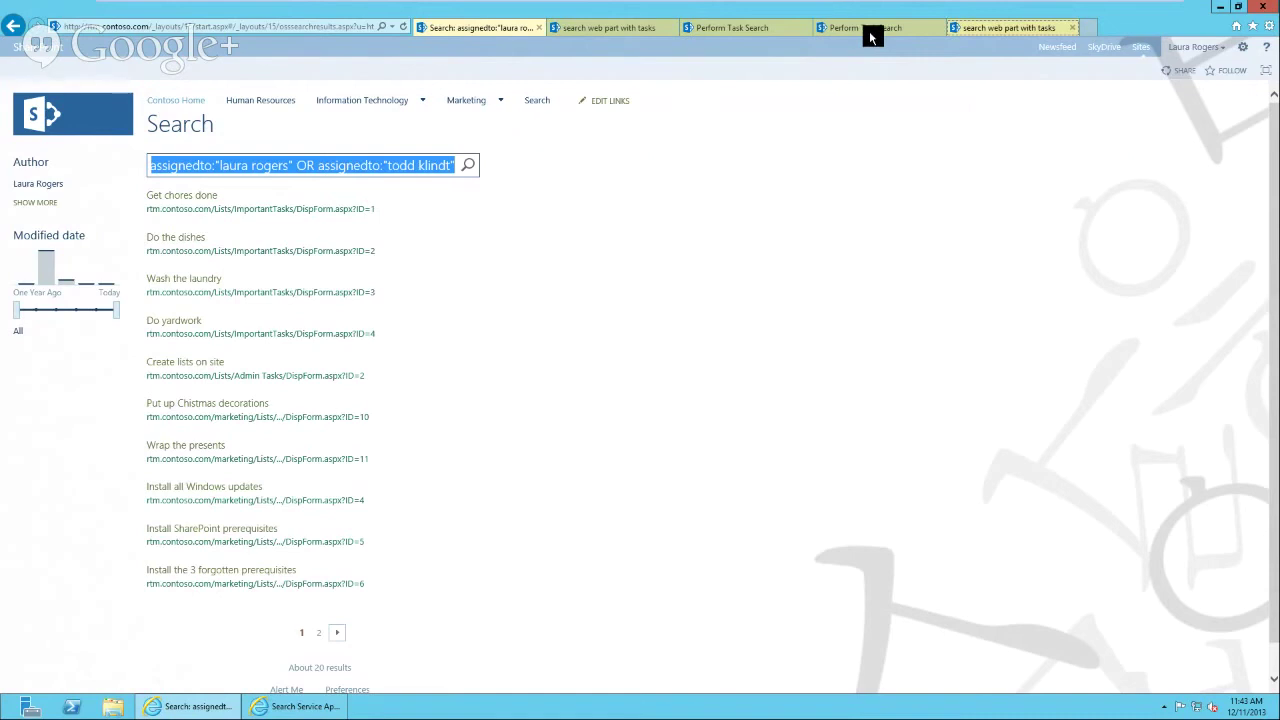
- Paste the copied two-person assignedto query into the web part's query text and test it
key(ctrl+9)
key(ctrl+v)
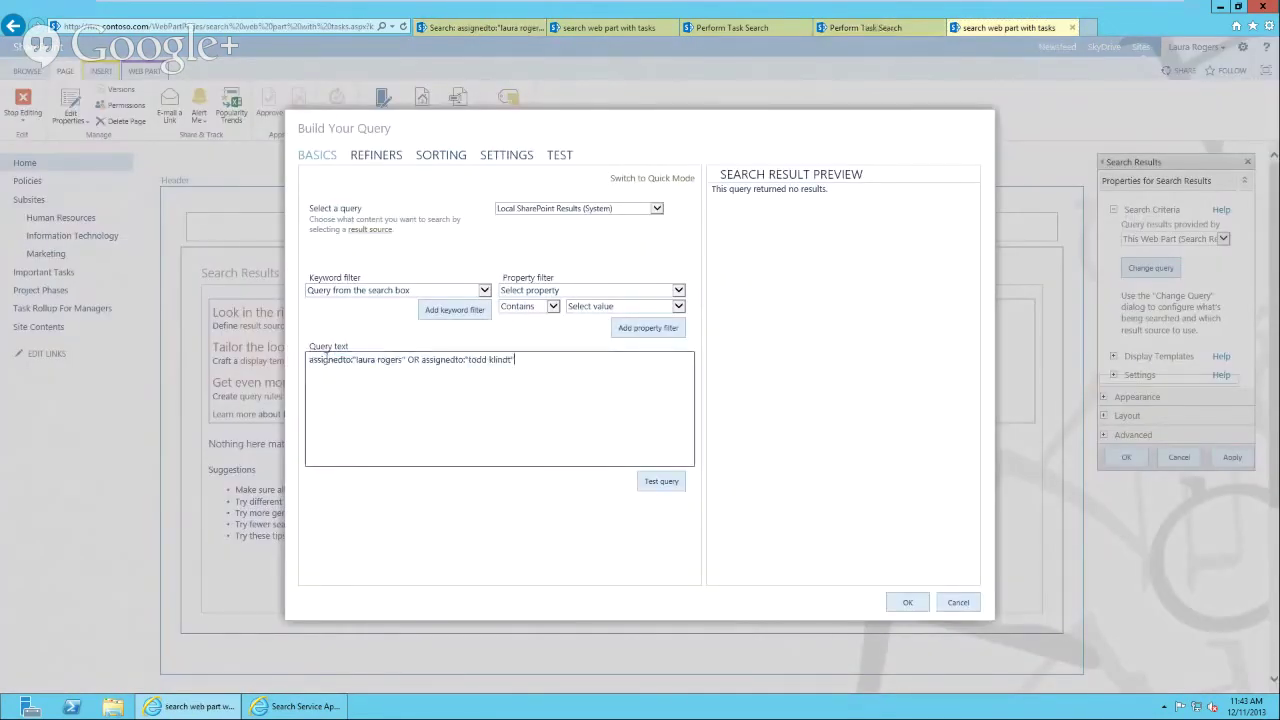
click(660, 481)
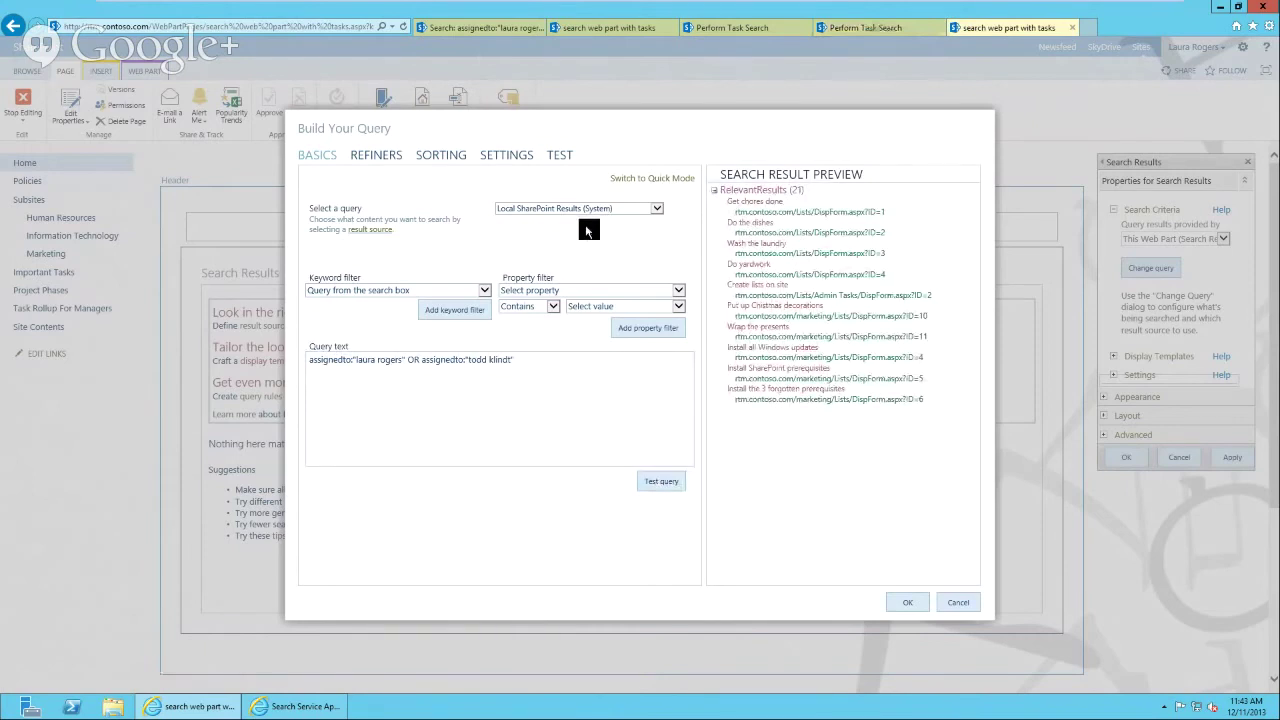
- Add the Task value of ContentType to the query's chosen refiners
click(378, 160)
click(345, 224)
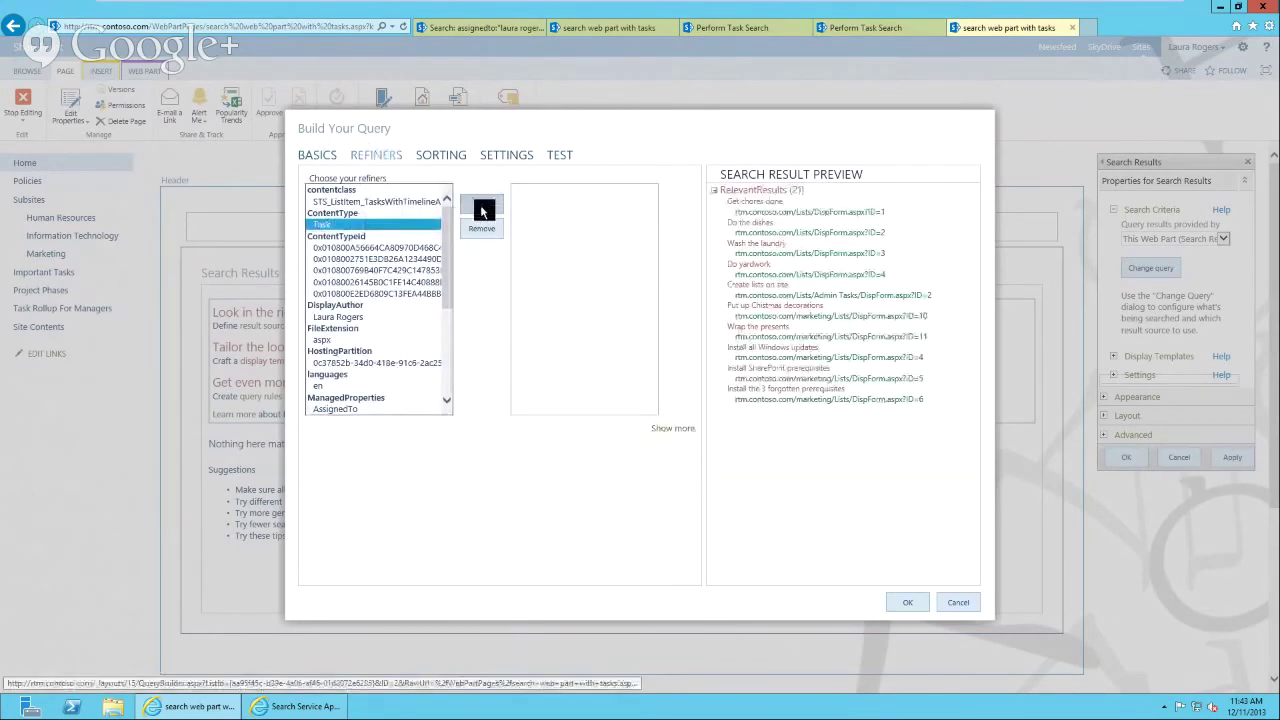
click(481, 207)
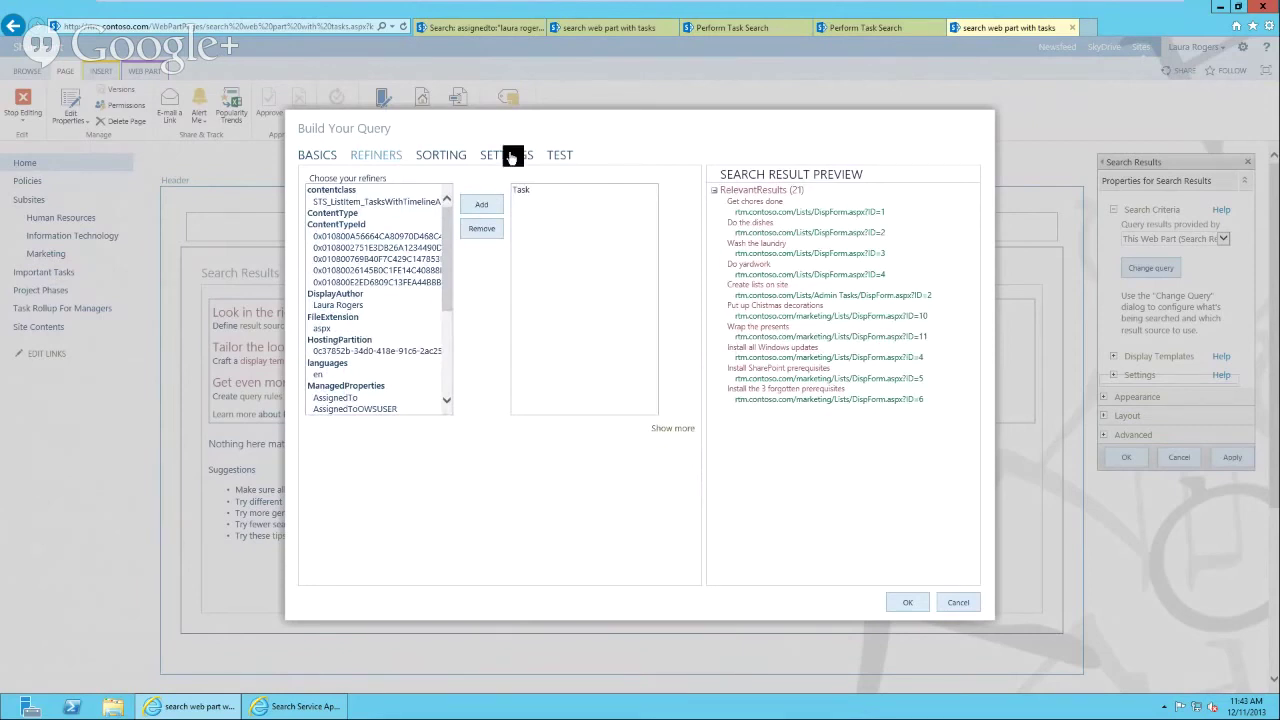
- Clear the web part's query text, accept the query and web part properties, and stop editing the page
click(316, 155)
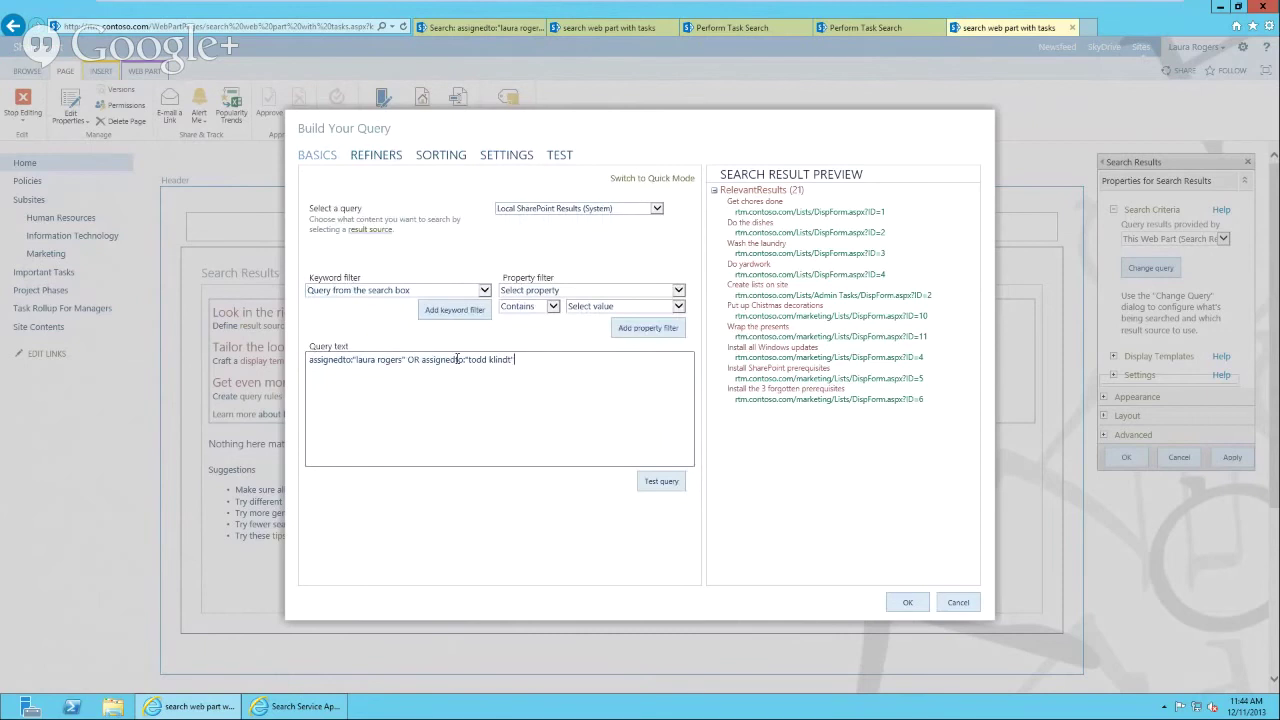
key(ctrl+a)
key(Delete)
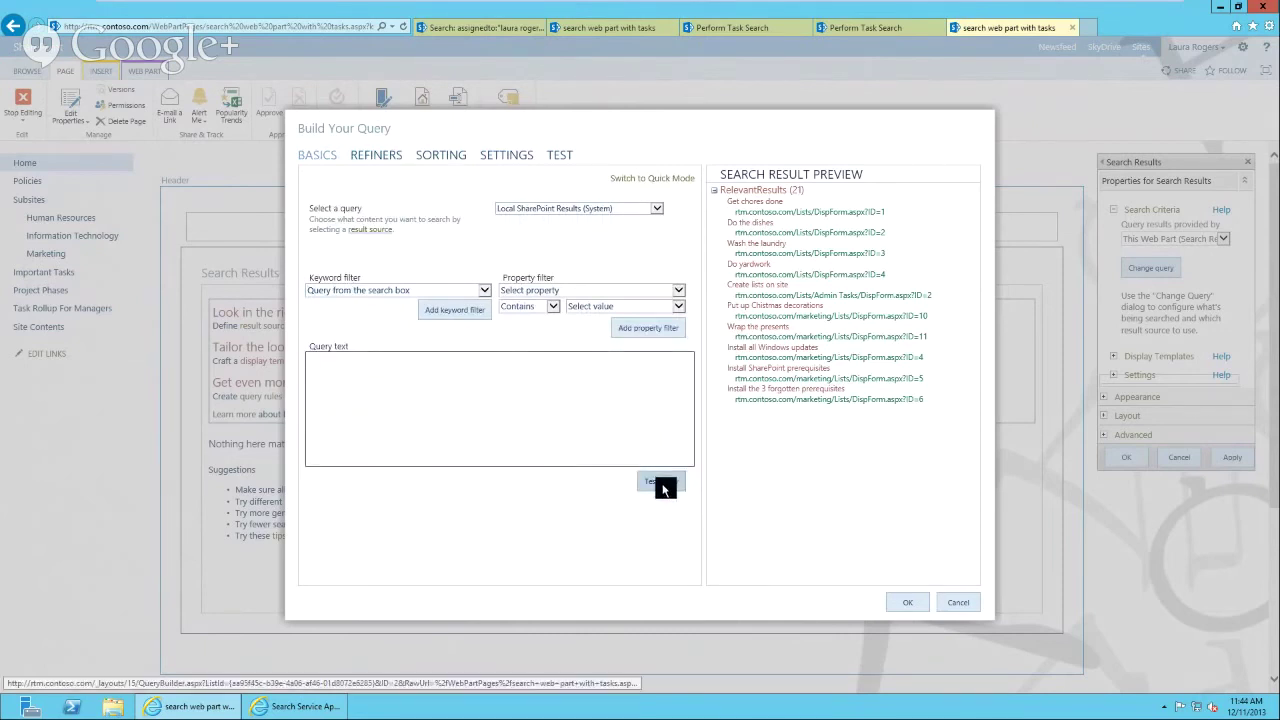
click(905, 603)
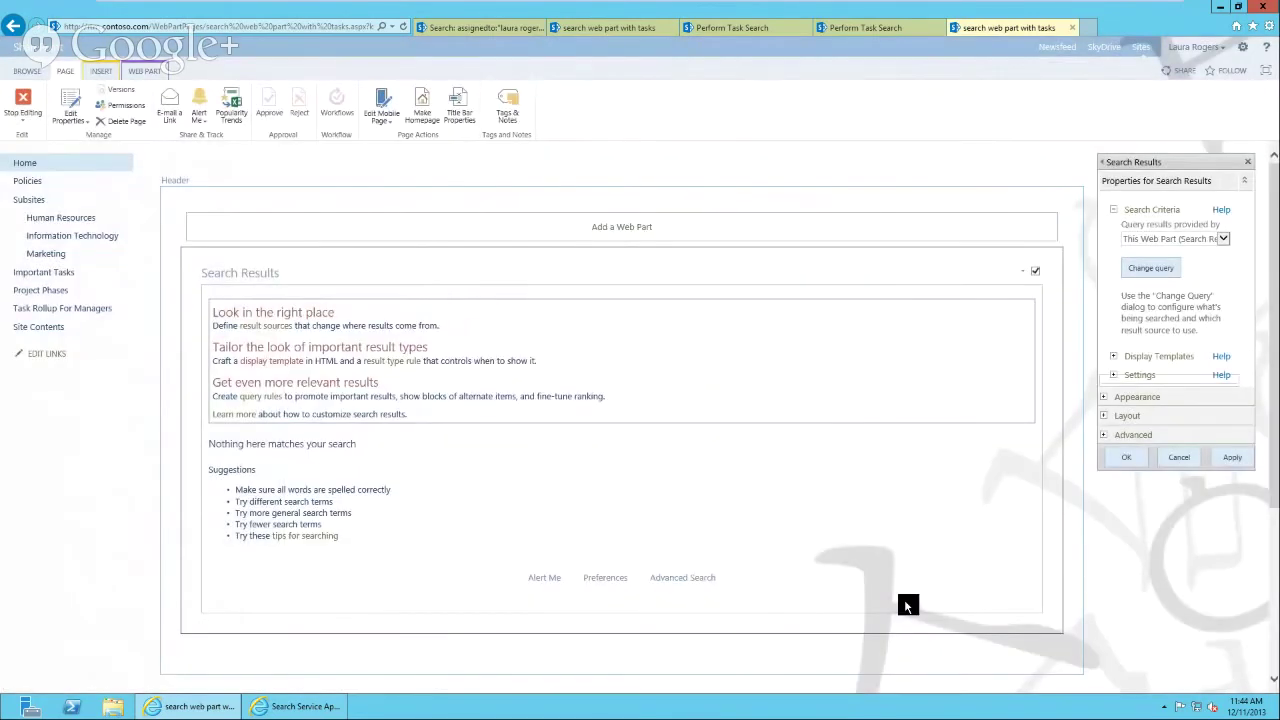
click(1131, 460)
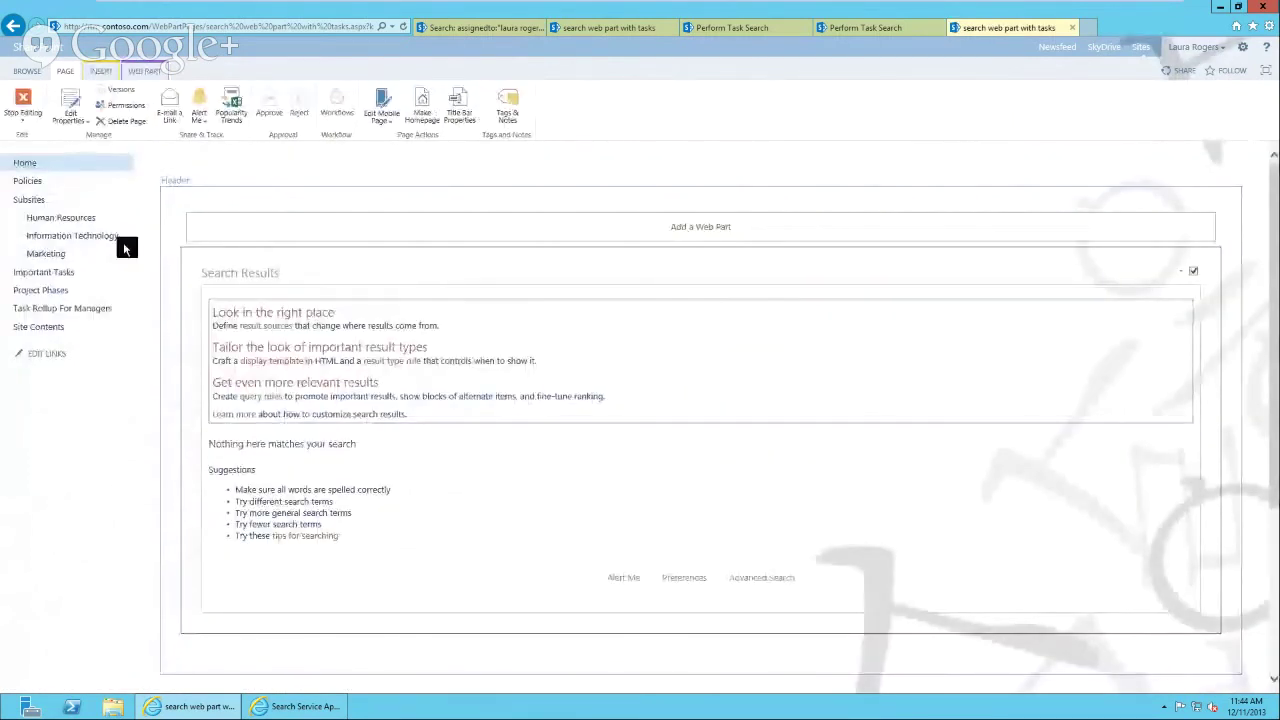
click(24, 103)
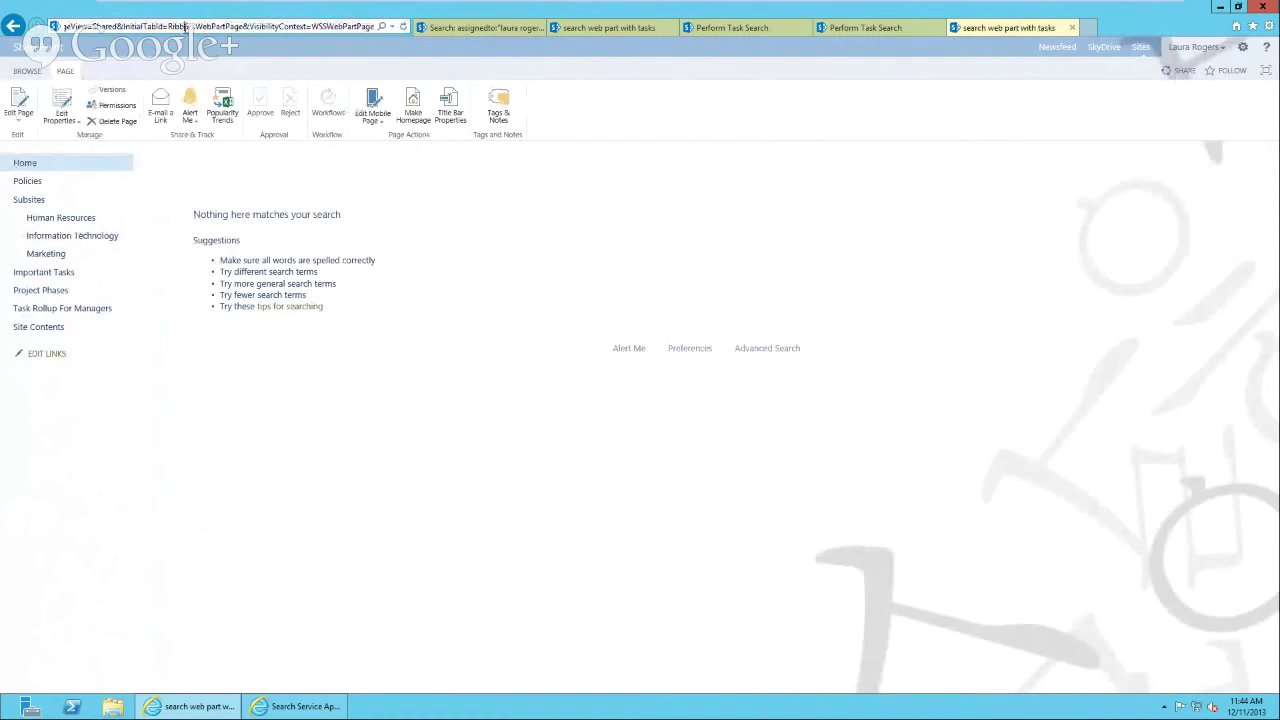
- Replace everything after k= in the page's URL with the two-person assignedto query
click(384, 30)
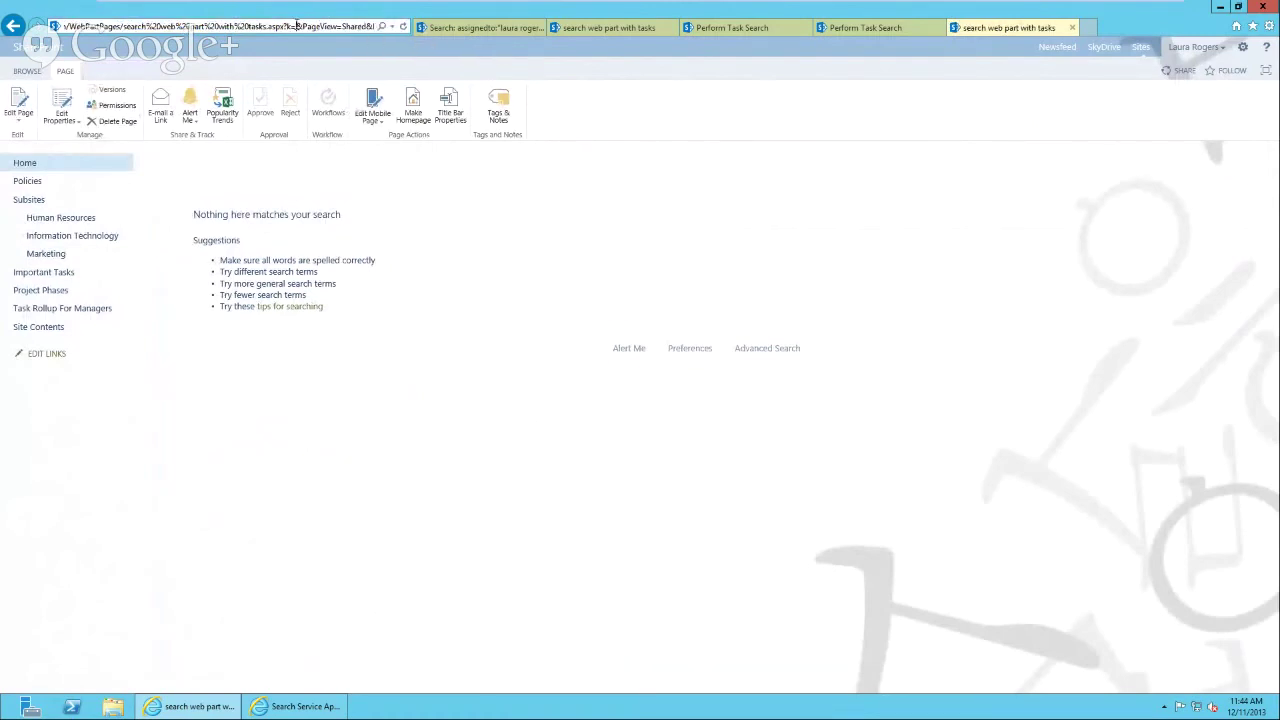
drag(297, 28, 588, 10)
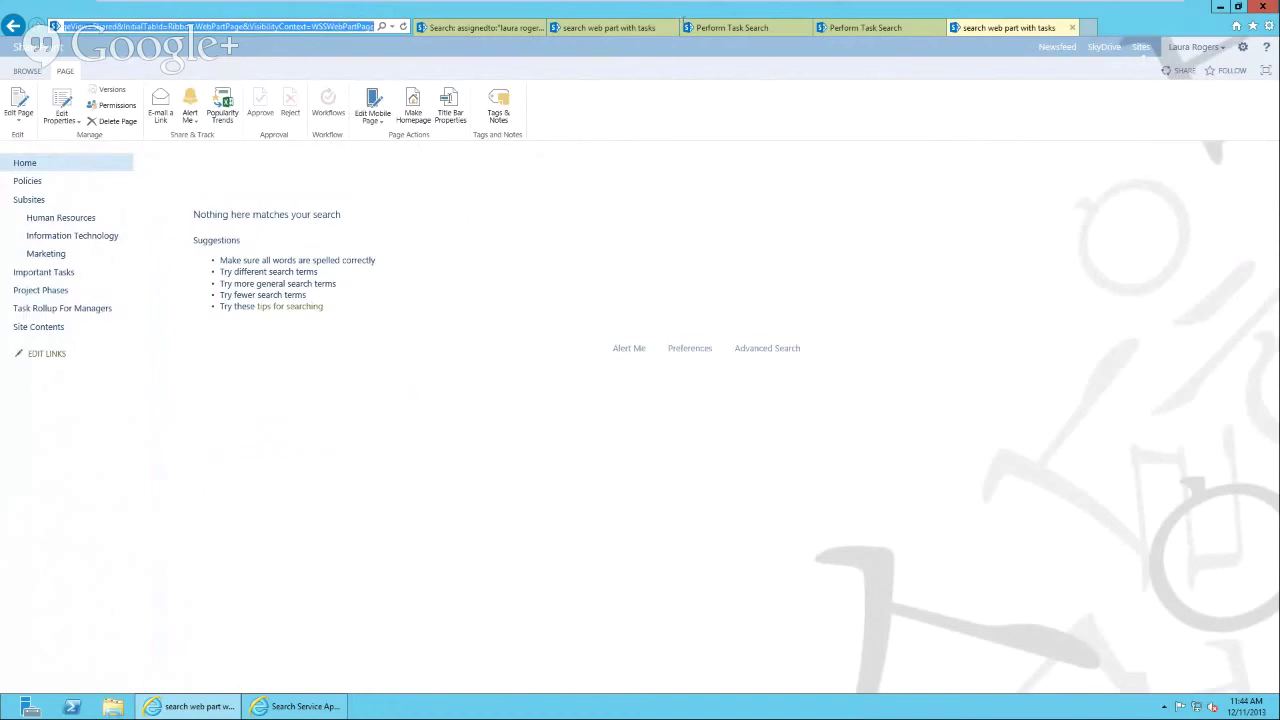
text(as)
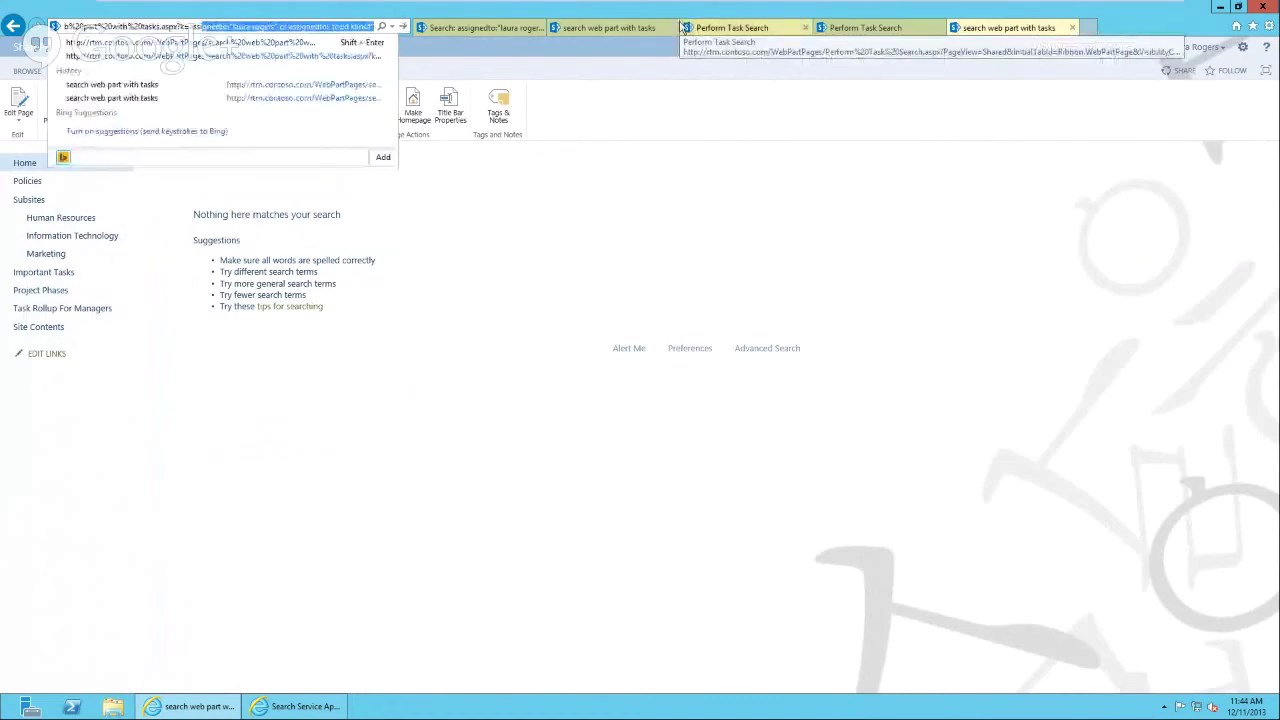
- Remove the OR and the second assignedto condition from the URL and load the page with only the first person's condition
click(288, 27)
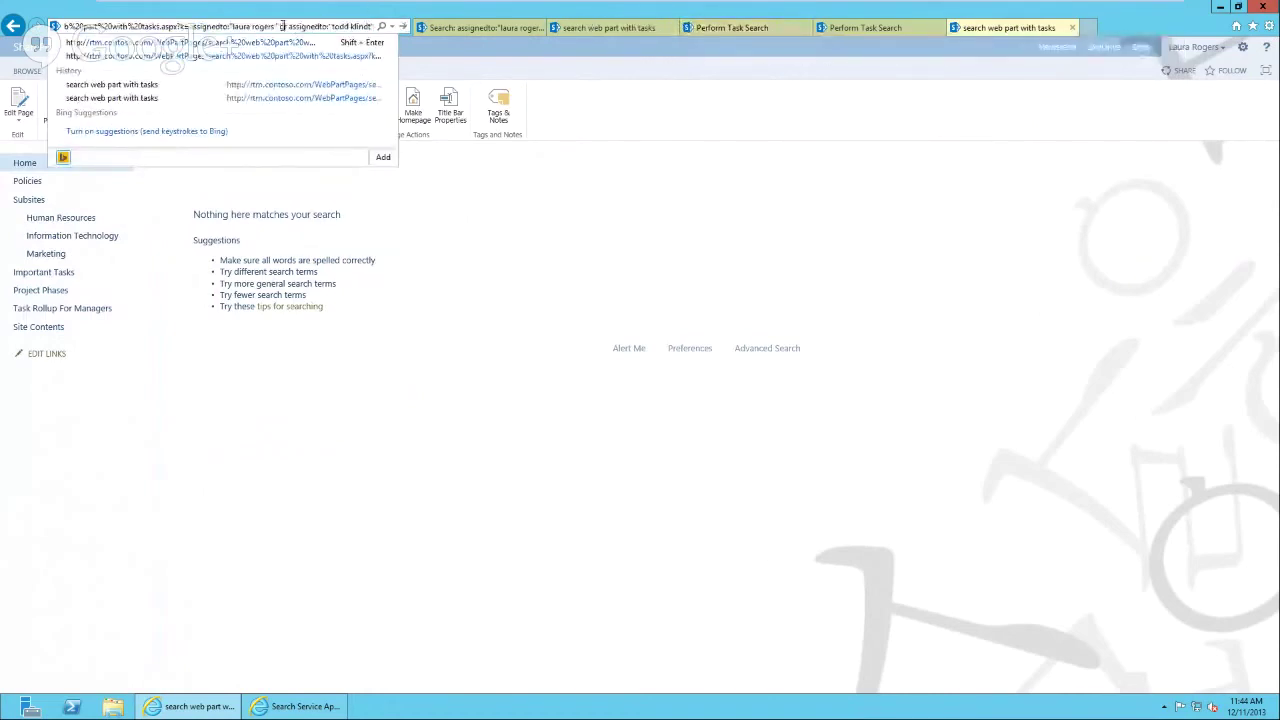
drag(281, 27, 540, 13)
key(Delete)
key(Return)
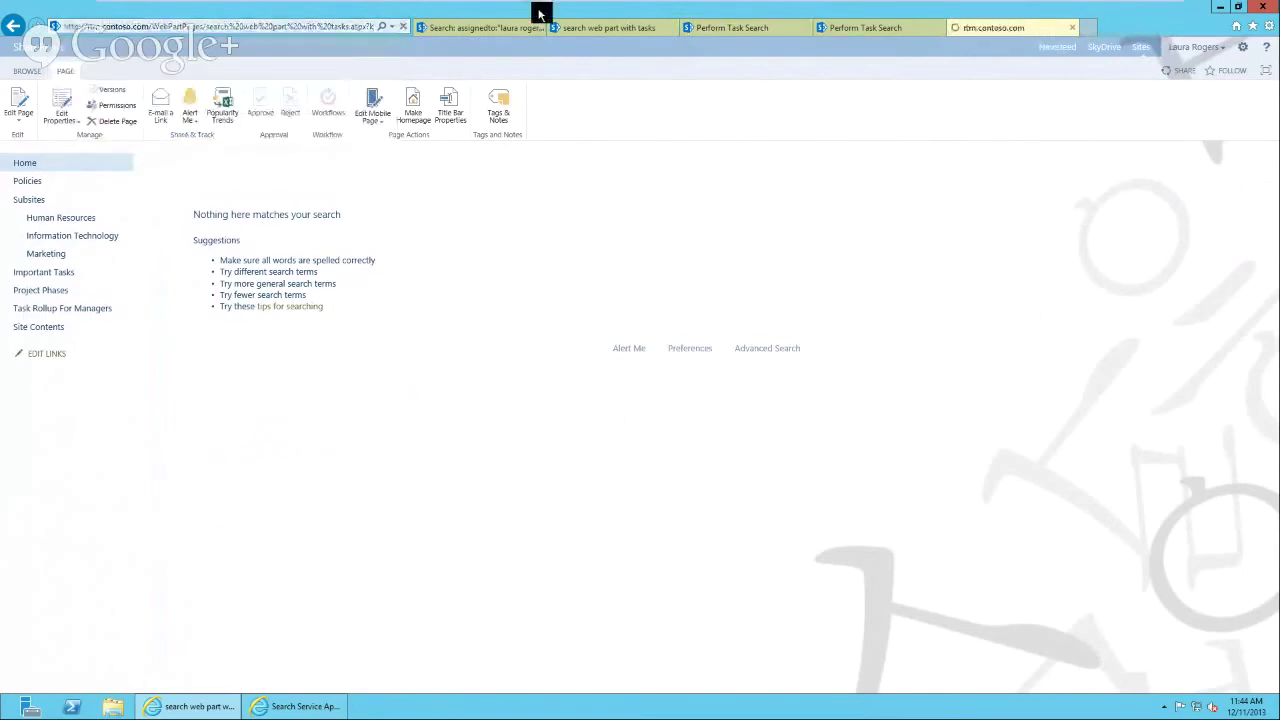
click(342, 26)
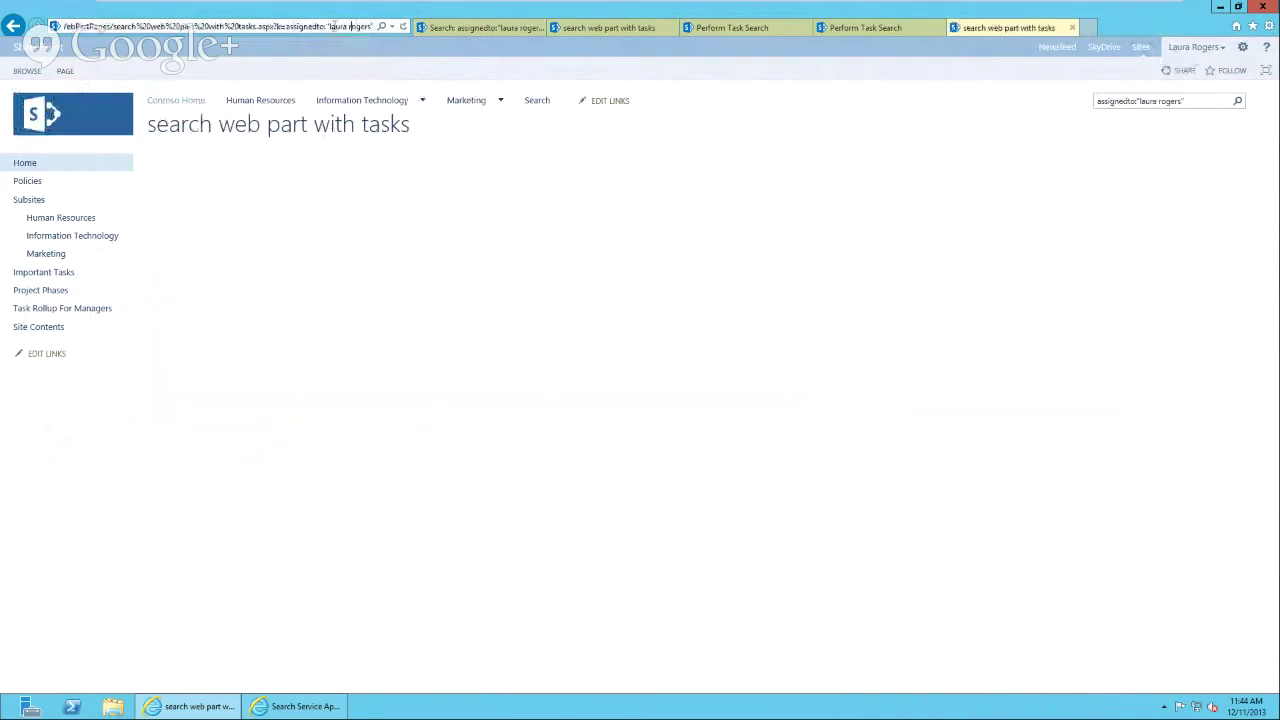
triple_click(350, 26)
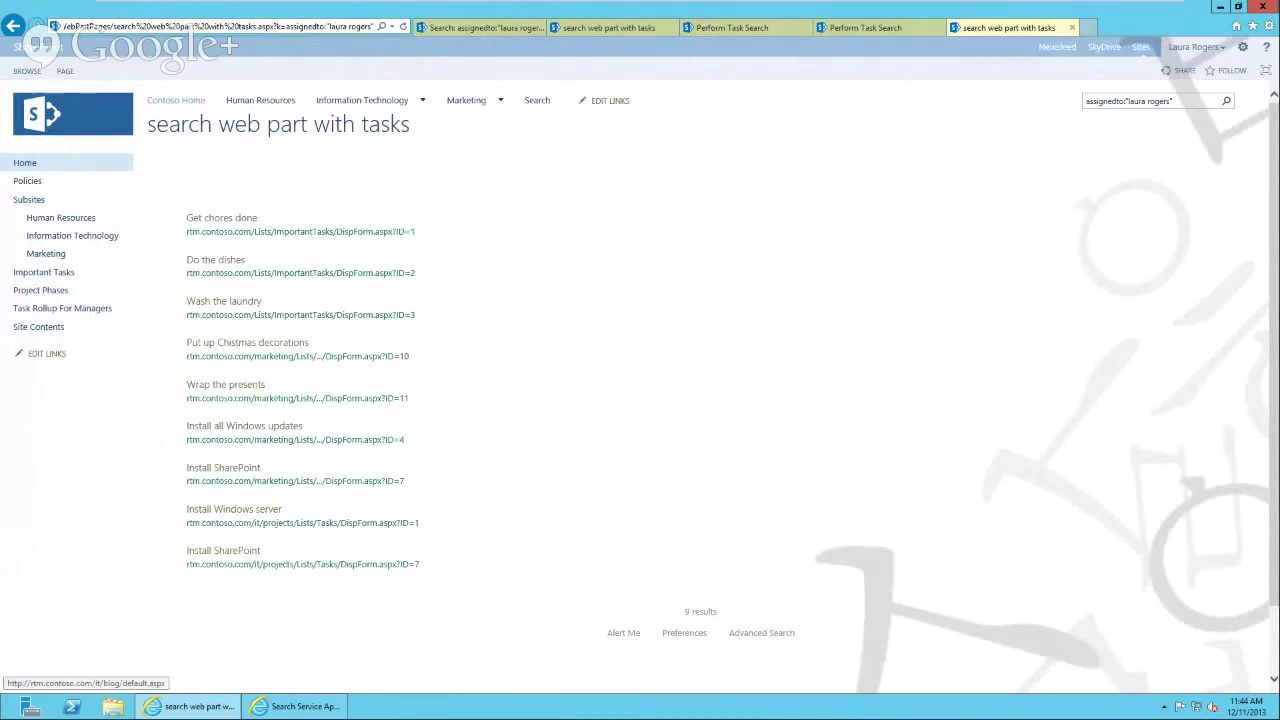
- Open the Perform Task Search page from the WebPartPages library in the site contents
click(47, 327)
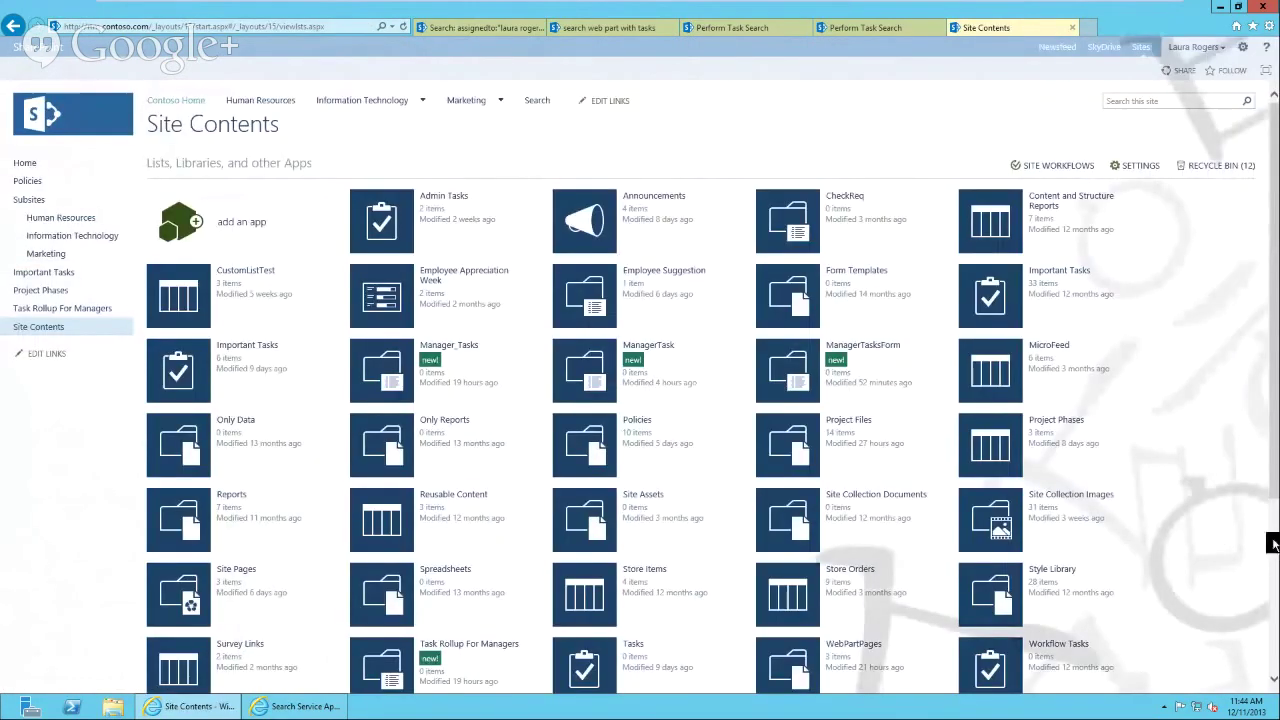
scroll(1273, 543, down, 5)
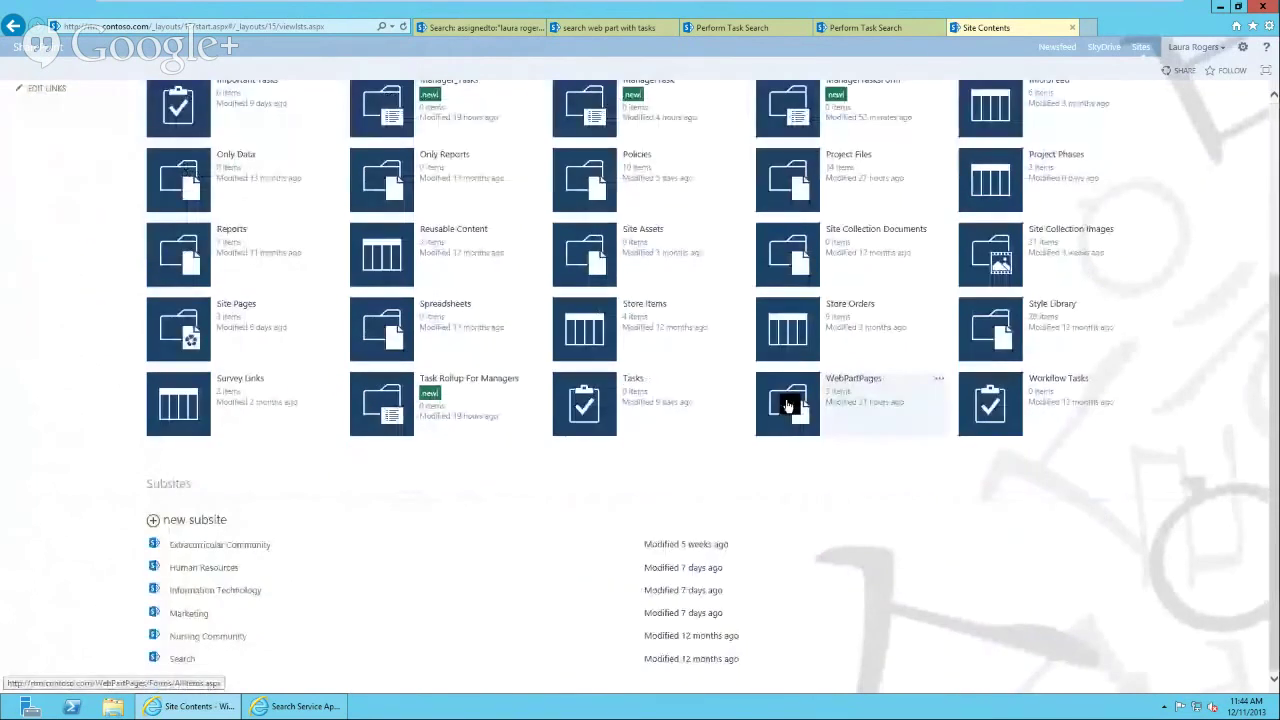
click(788, 404)
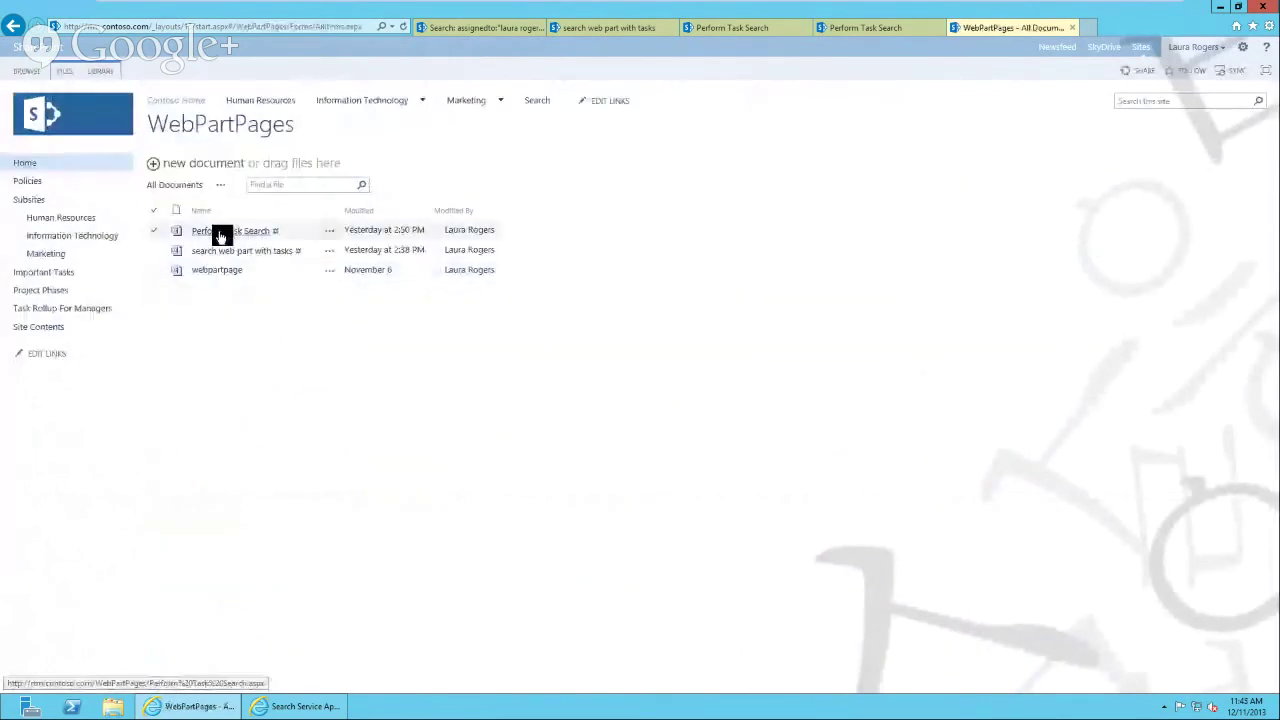
click(221, 232)
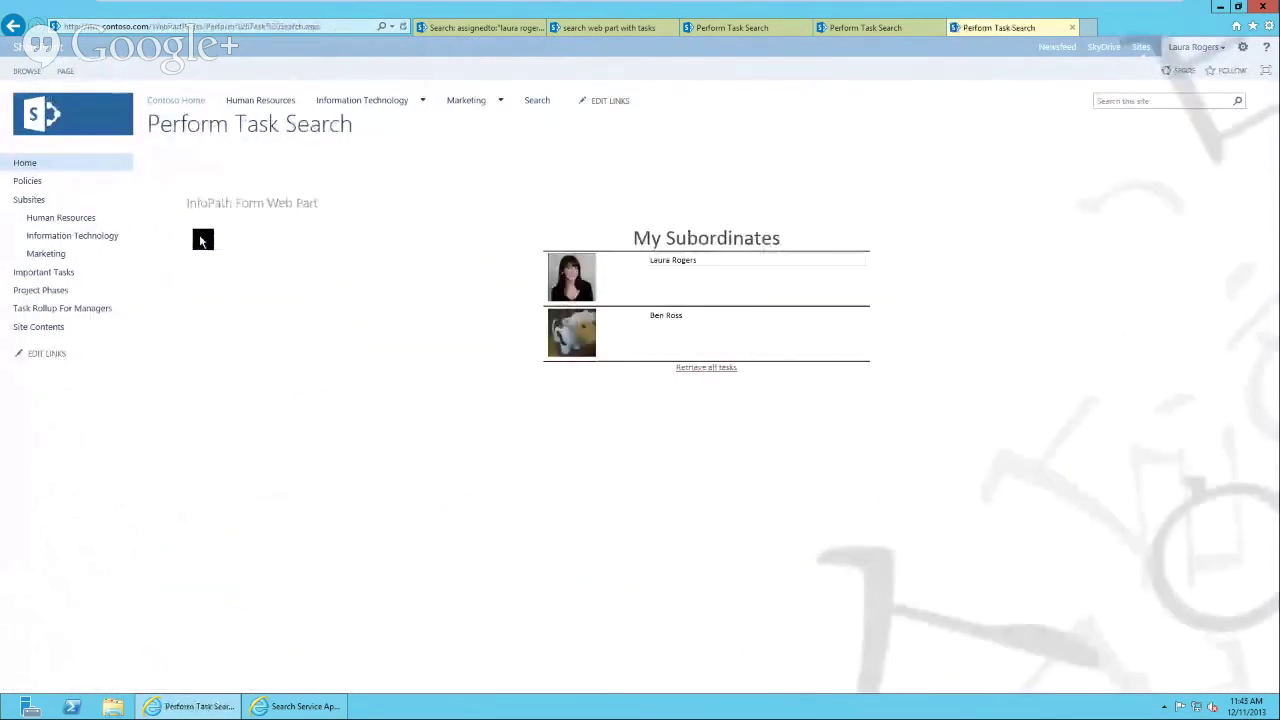
- Add the Perform Task Search page as a link above Site Contents in the site's side navigation and save the links
click(51, 354)
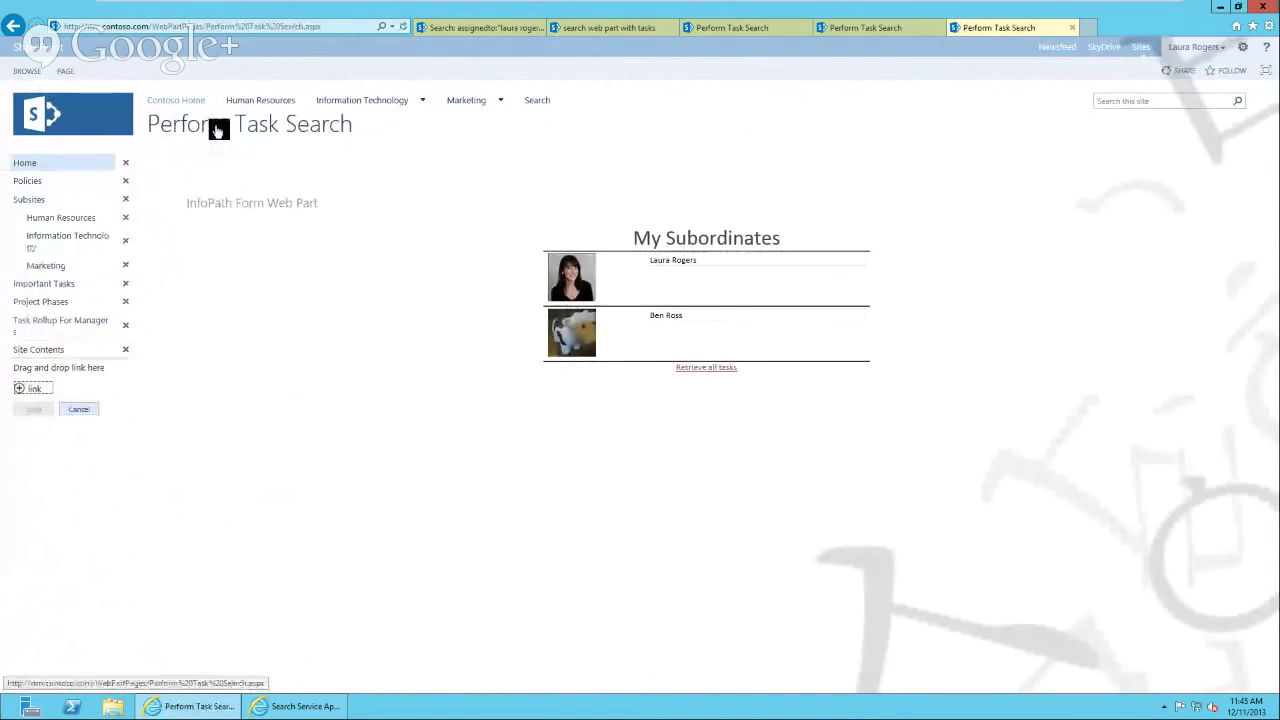
drag(115, 139, 54, 374)
click(35, 428)
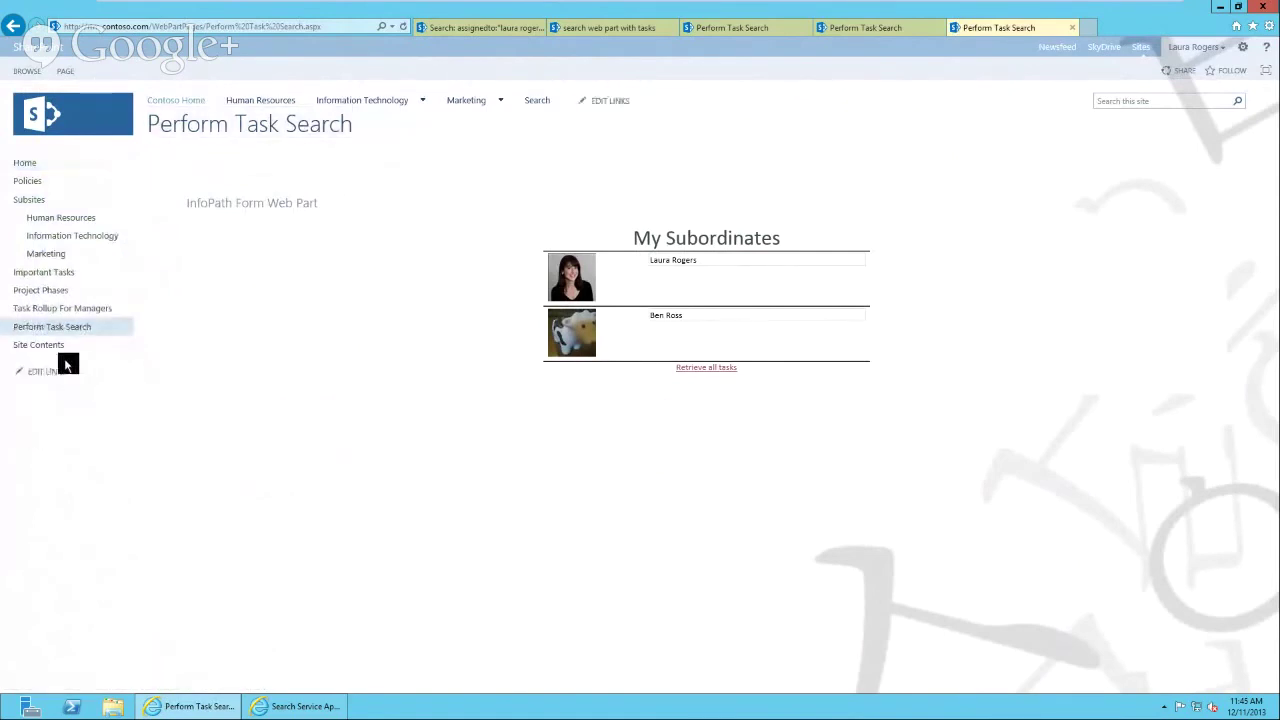
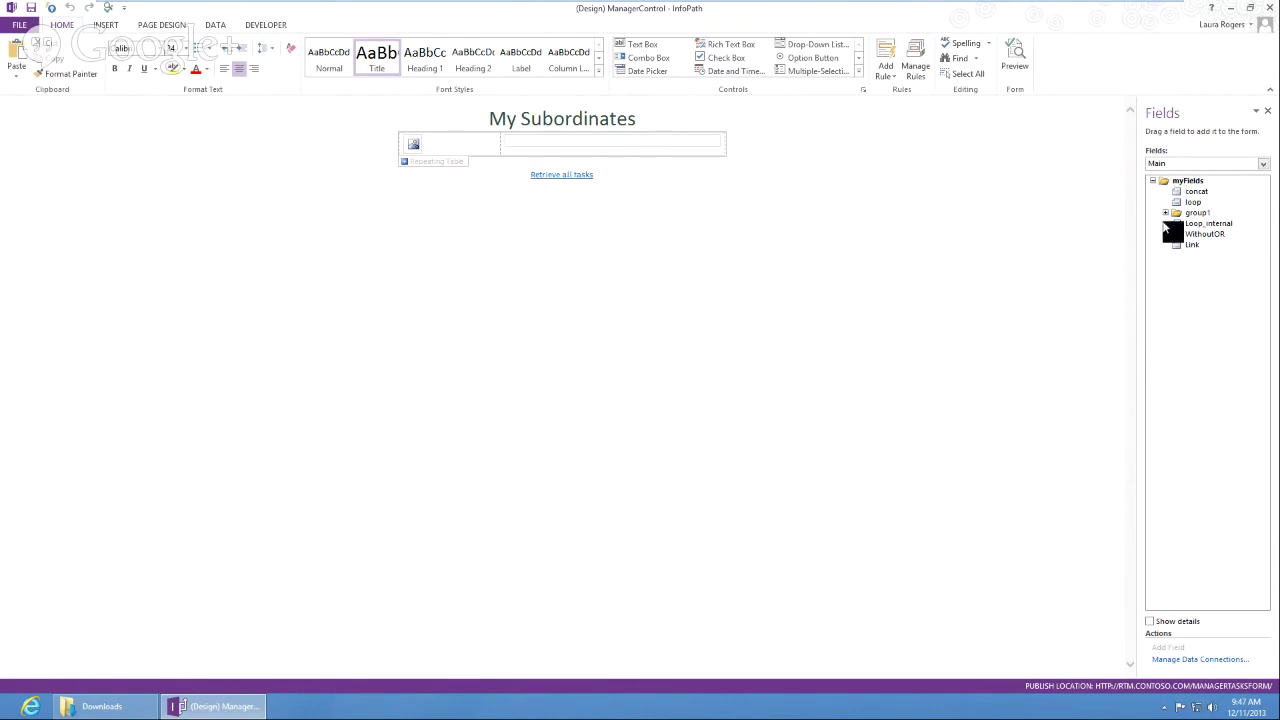
- In InfoPath, add labelled, widened text boxes for the Loop_internal and WithoutOR fields below the form's Retrieve all tasks link
click(1208, 224)
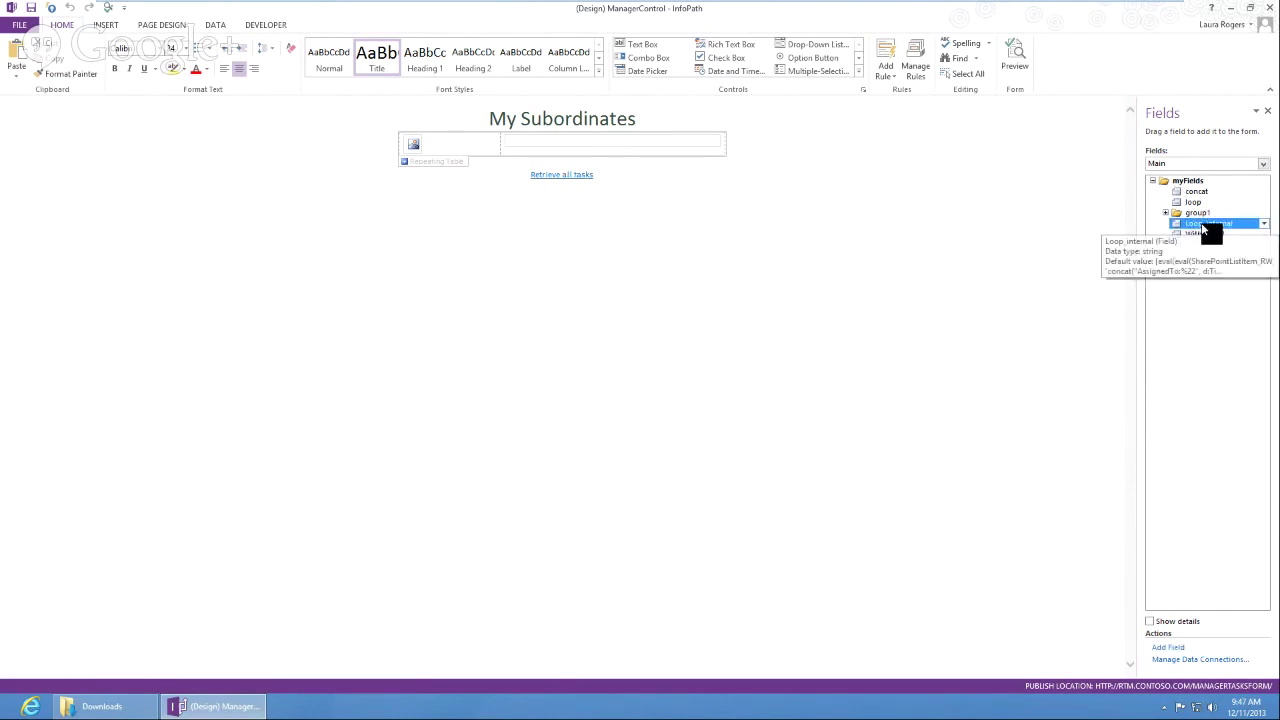
mouse_move(1215, 230)
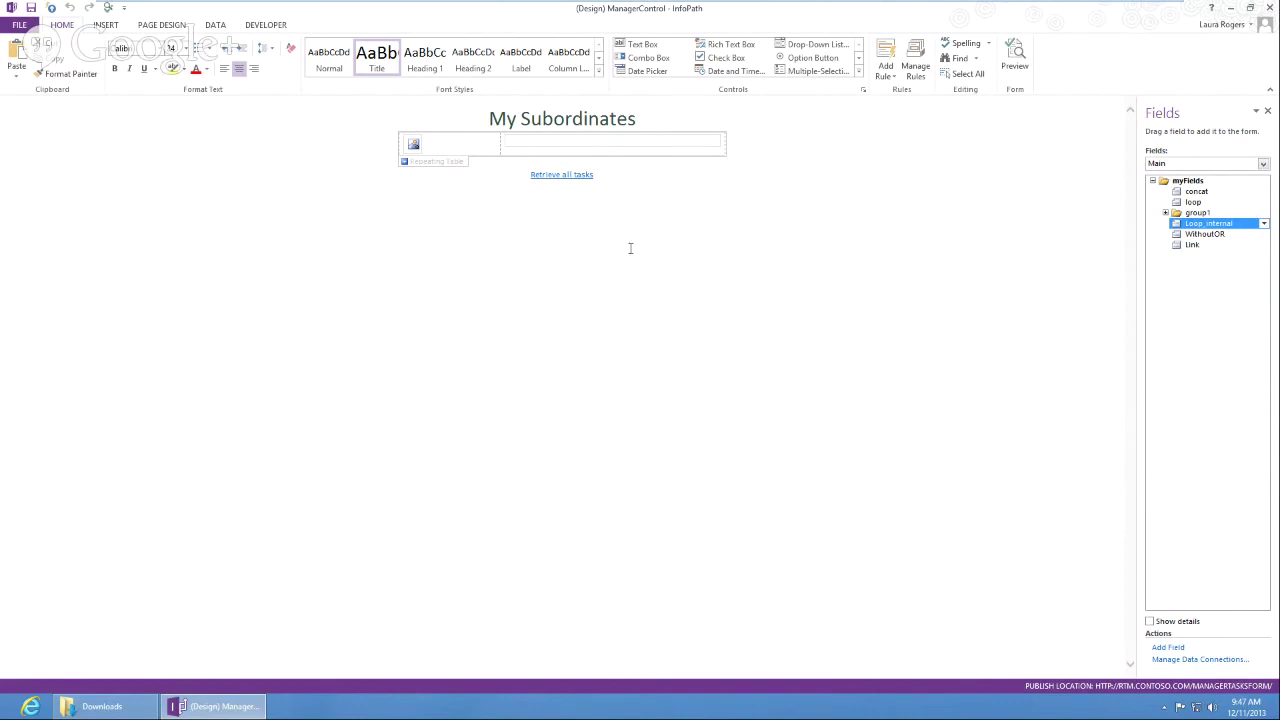
drag(630, 248, 20, 188)
drag(155, 187, 484, 188)
click(1202, 235)
drag(1203, 240, 486, 220)
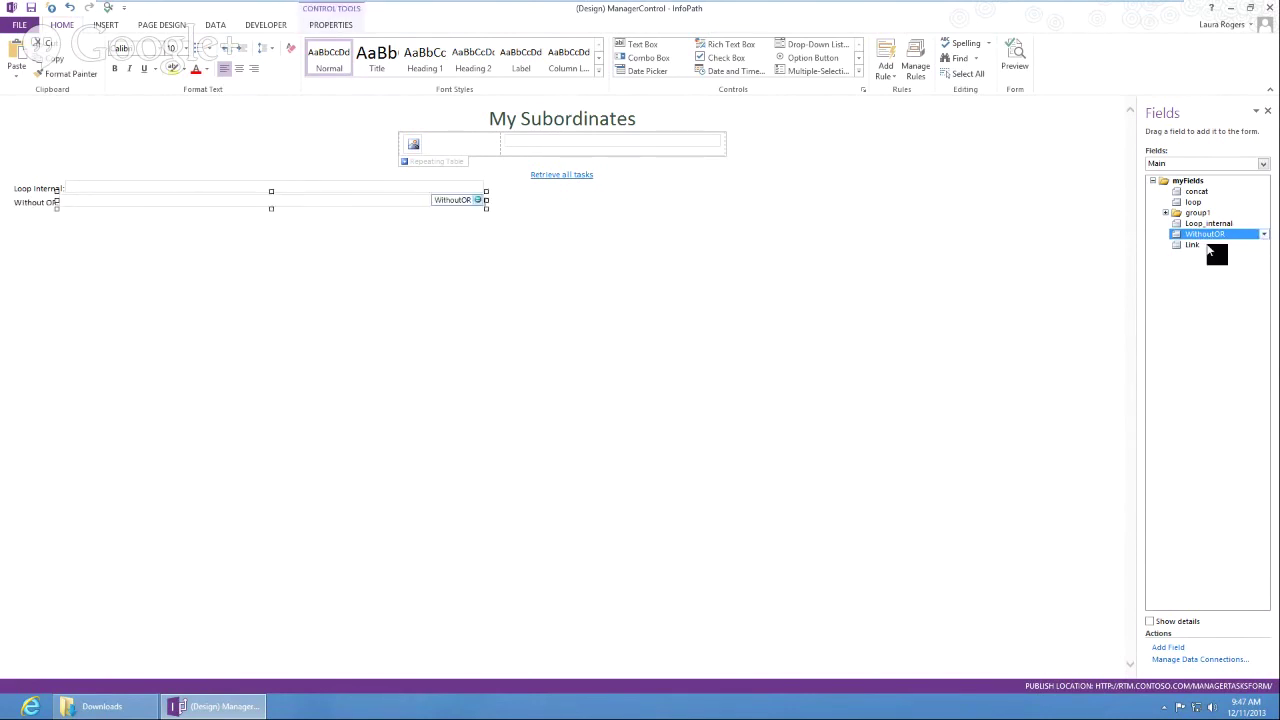
click(1208, 248)
drag(1208, 248, 336, 250)
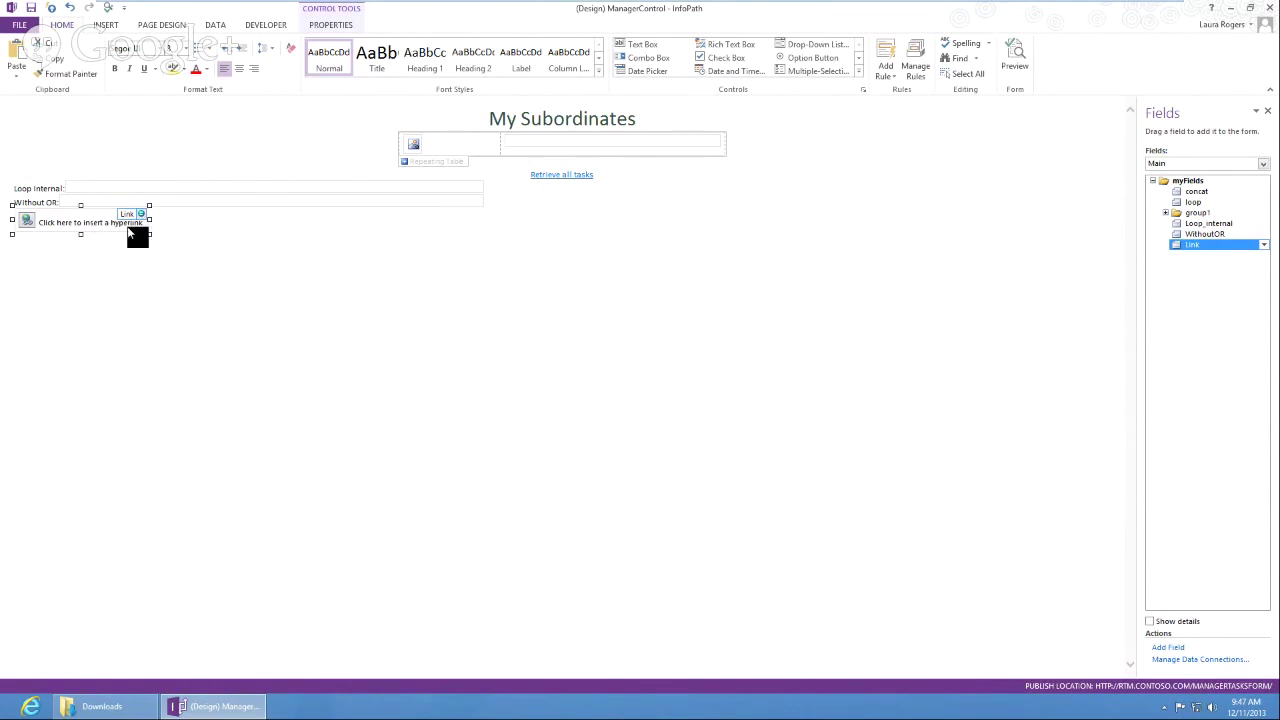
key(Delete)
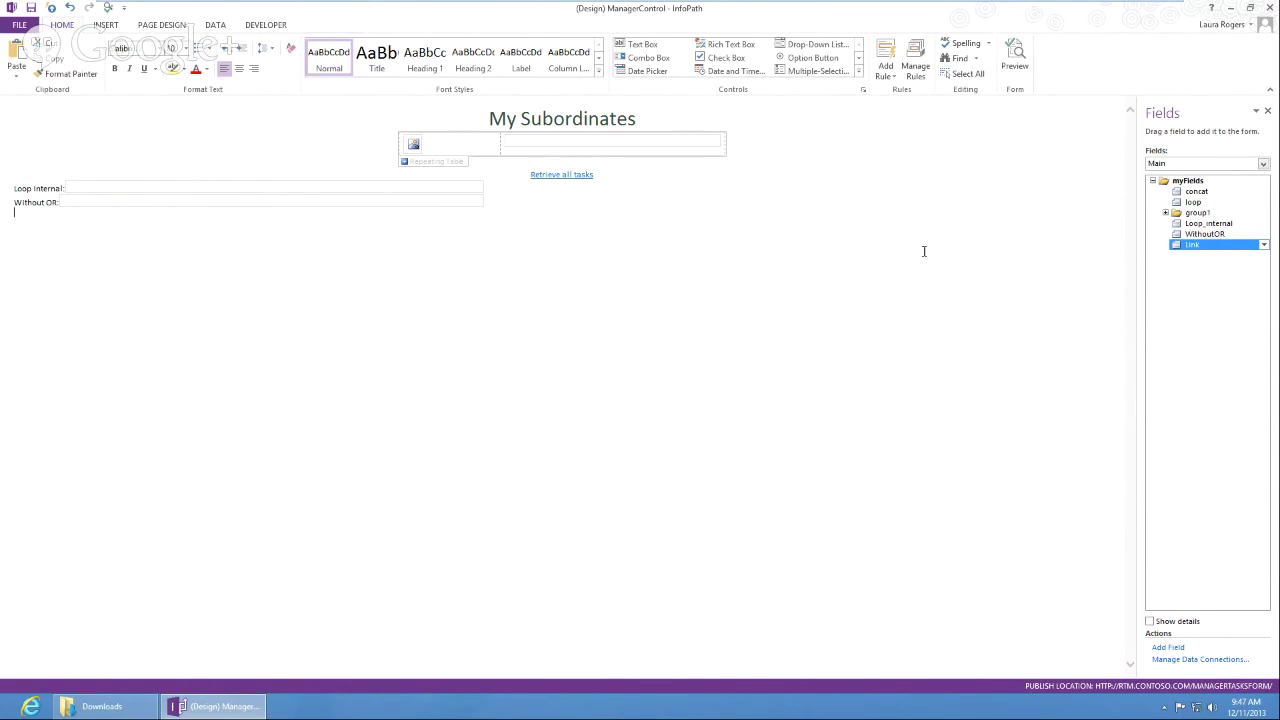
- Insert the Link field as a text box below WithoutOR, widen it to match the others and label it "link"
click(1264, 245)
click(1208, 291)
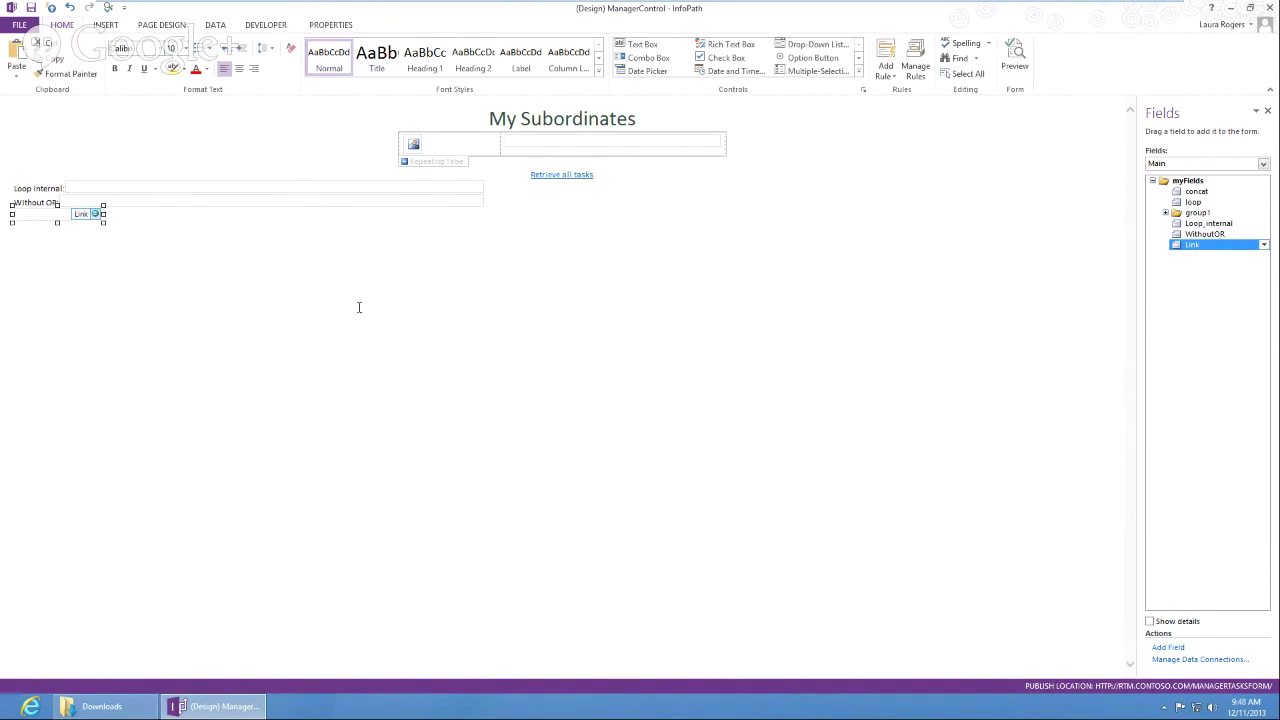
drag(108, 215, 484, 214)
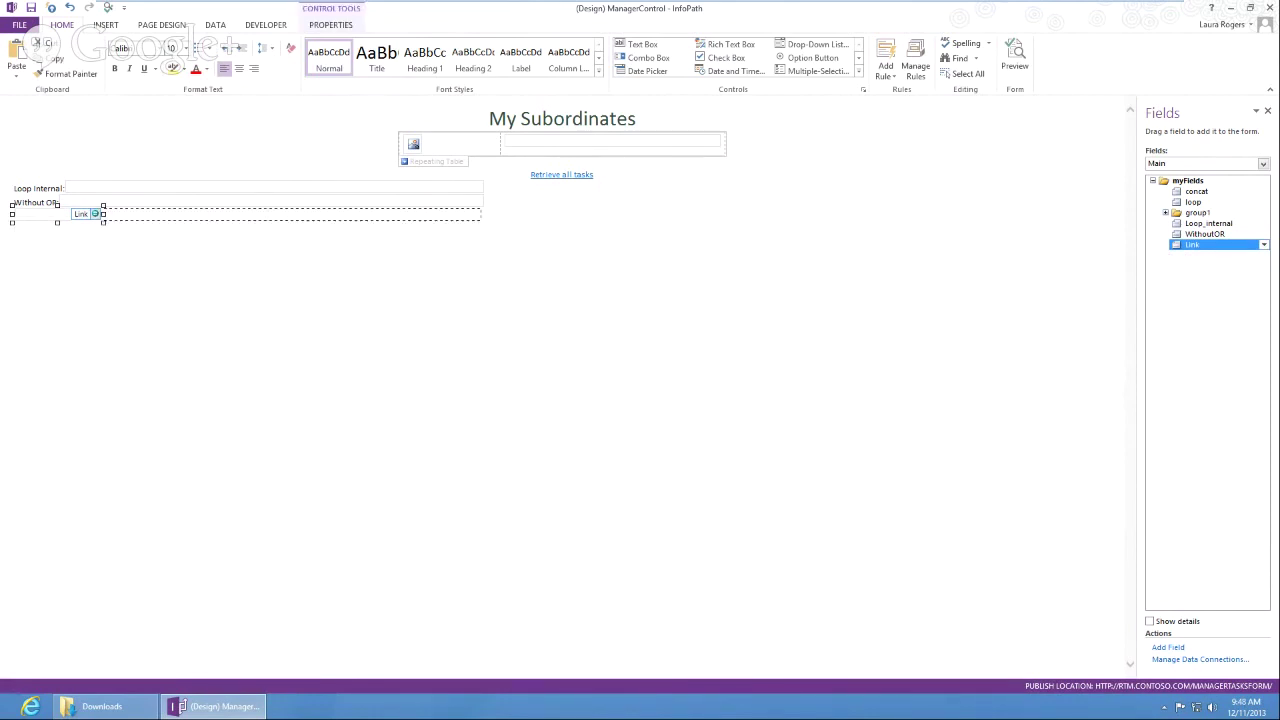
click(11, 214)
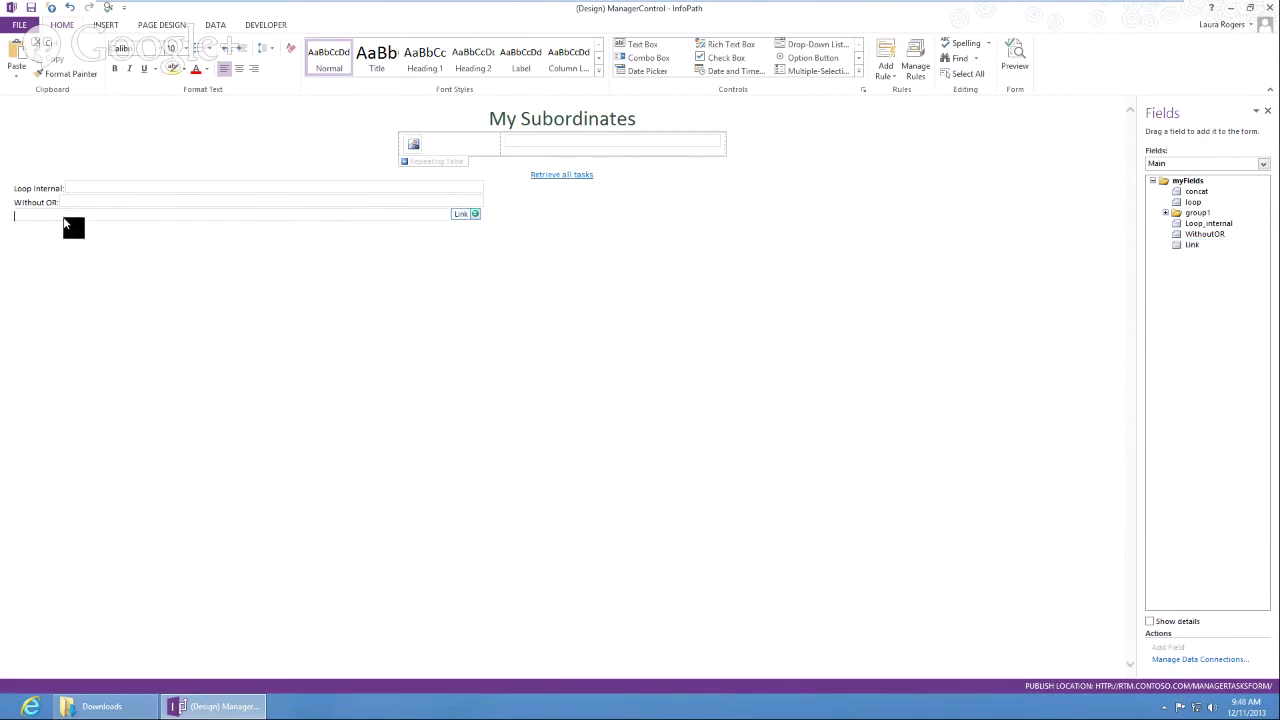
text(link)
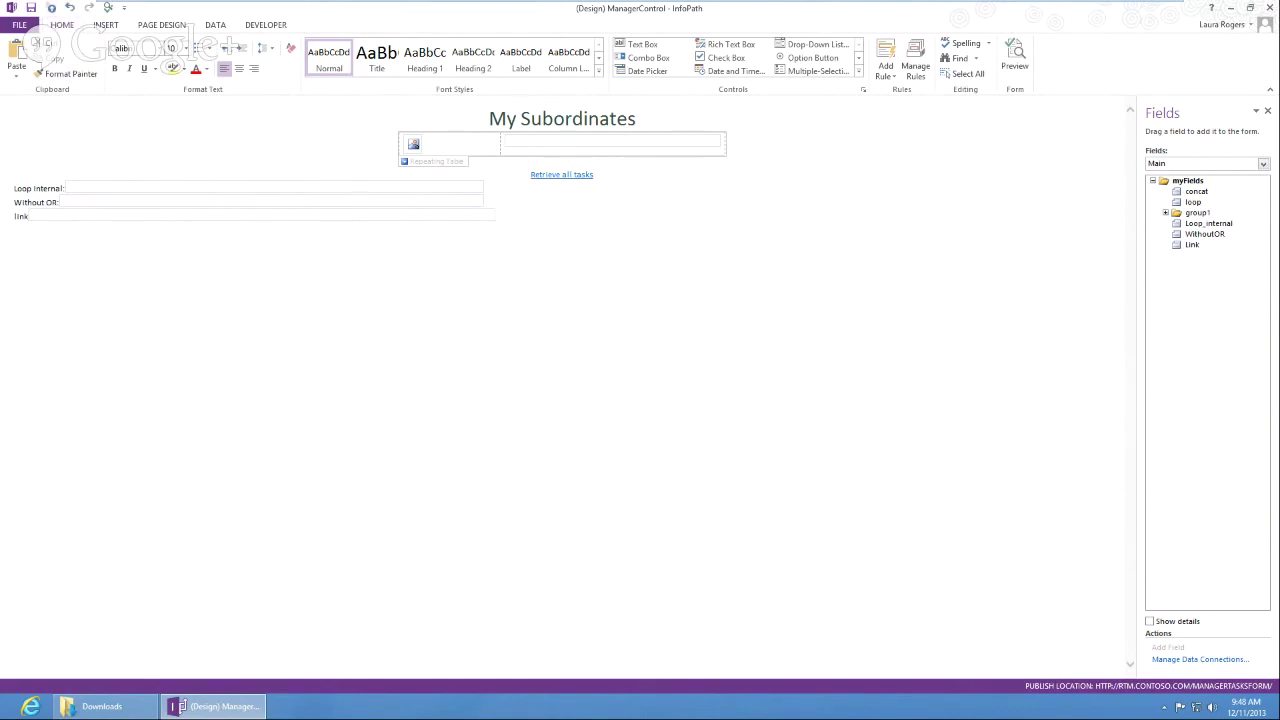
- Save and publish the ManagerControl form template, then switch to the SharePoint 2013 RTM machine
click(108, 8)
key(ctrl+s)
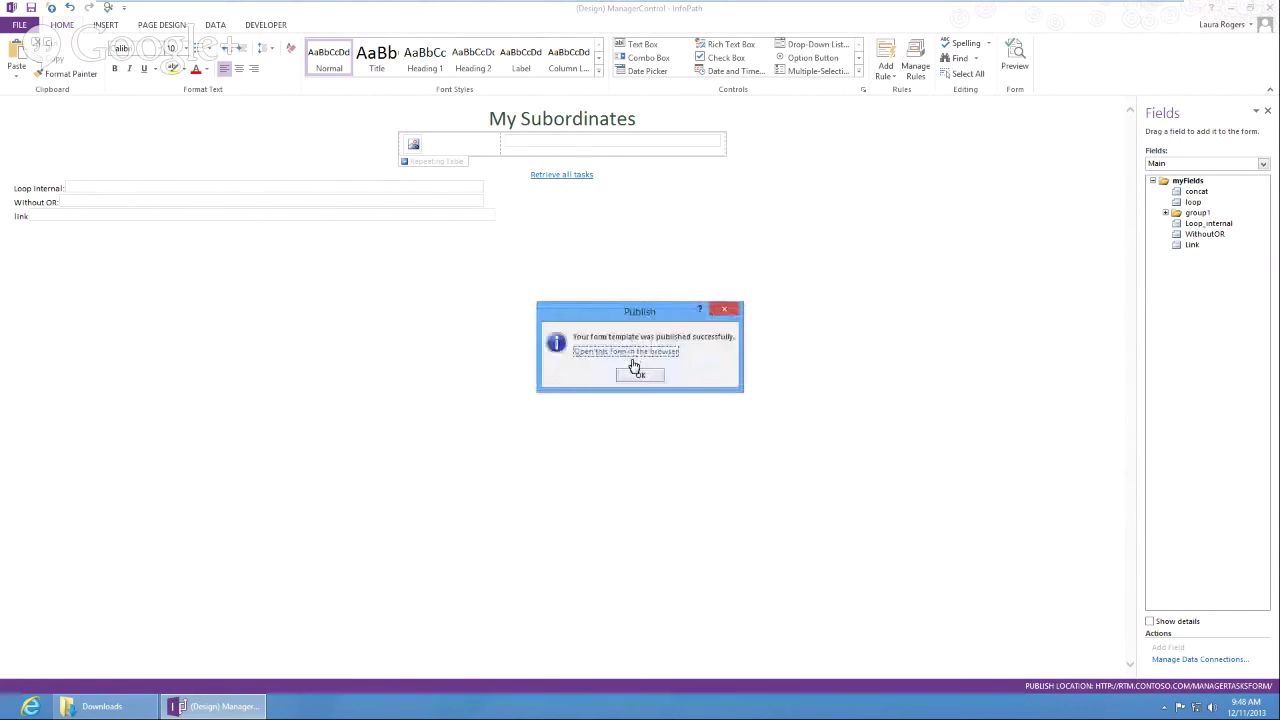
click(632, 377)
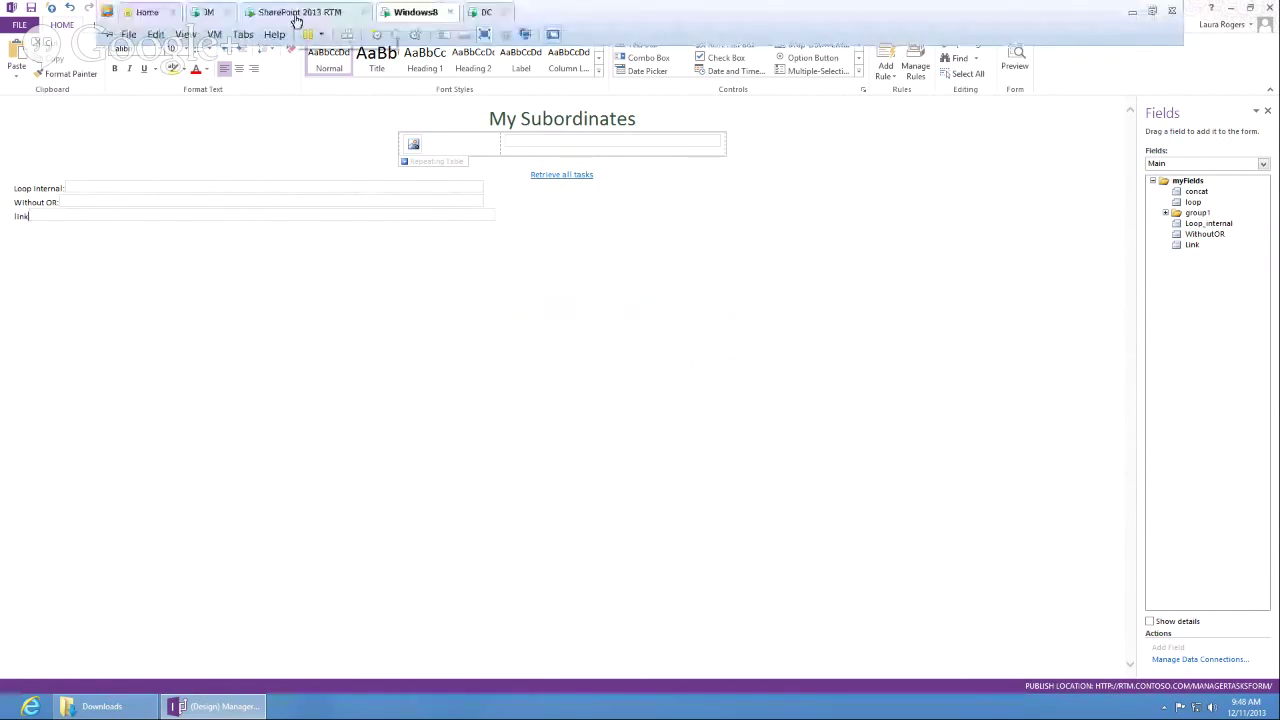
click(312, 13)
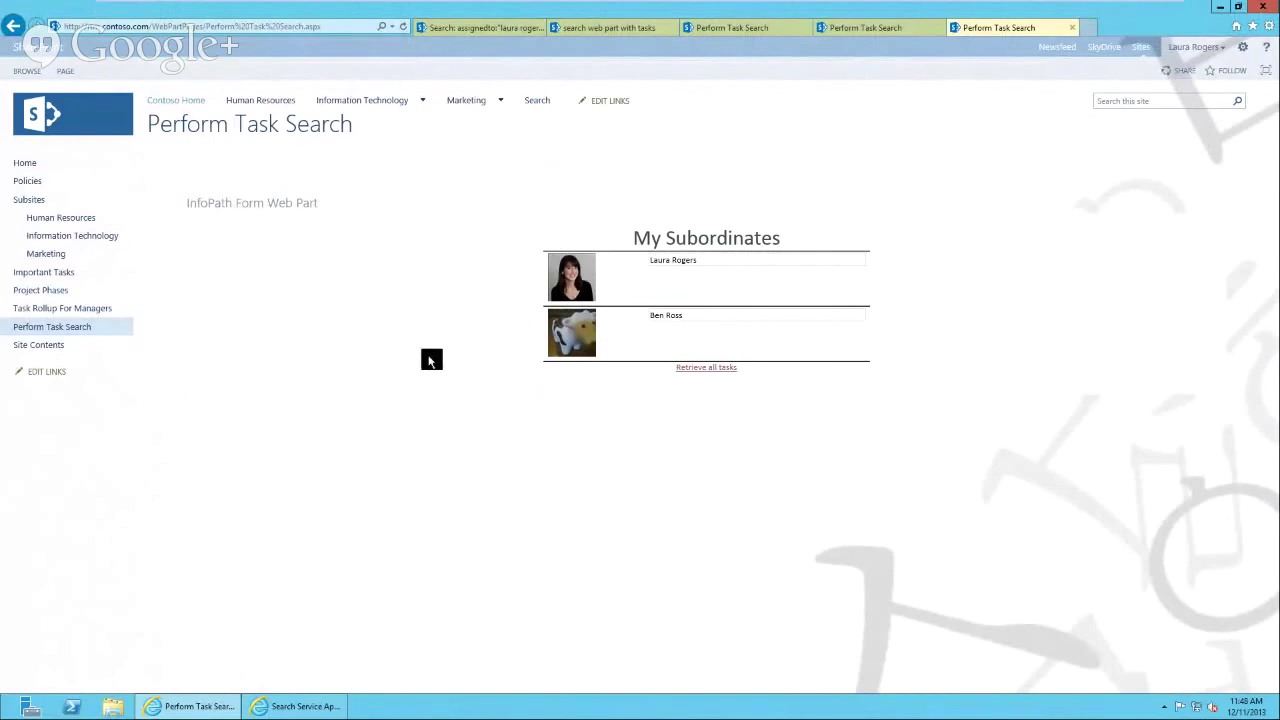
- Reload the Perform Task Search page to check the form's new fields, then switch back to the Windows8 machine
click(335, 24)
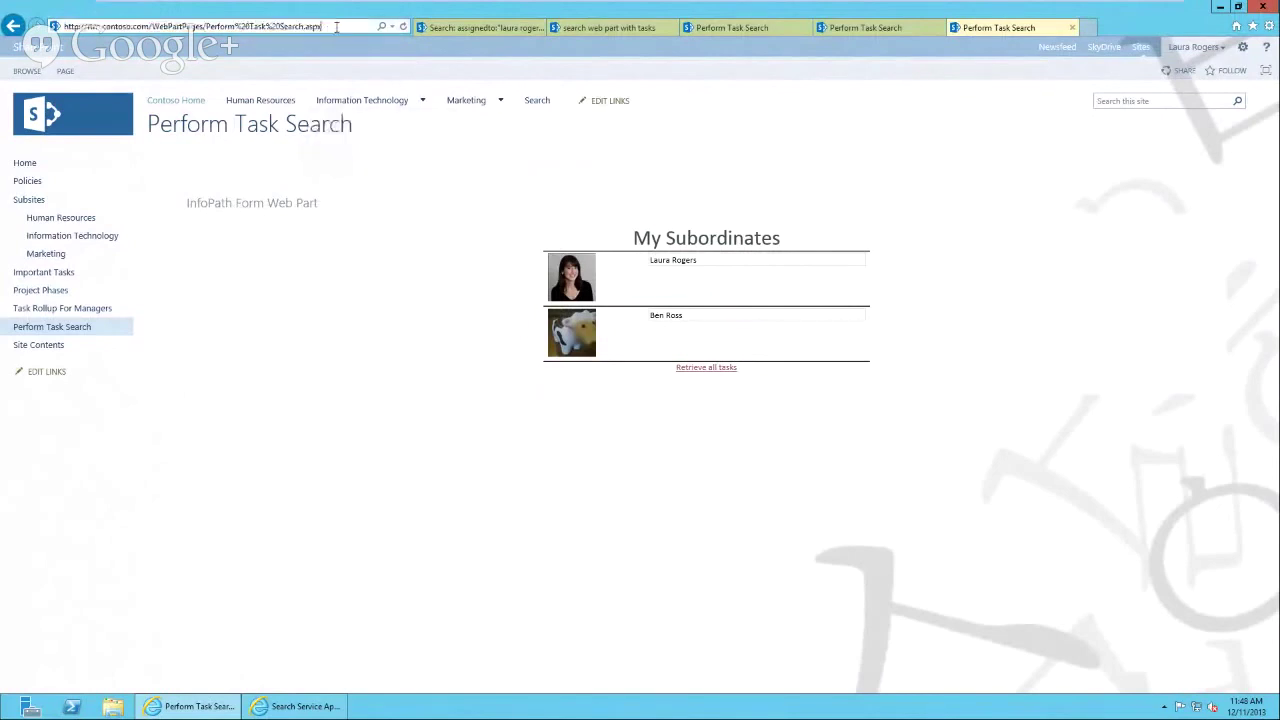
click(403, 26)
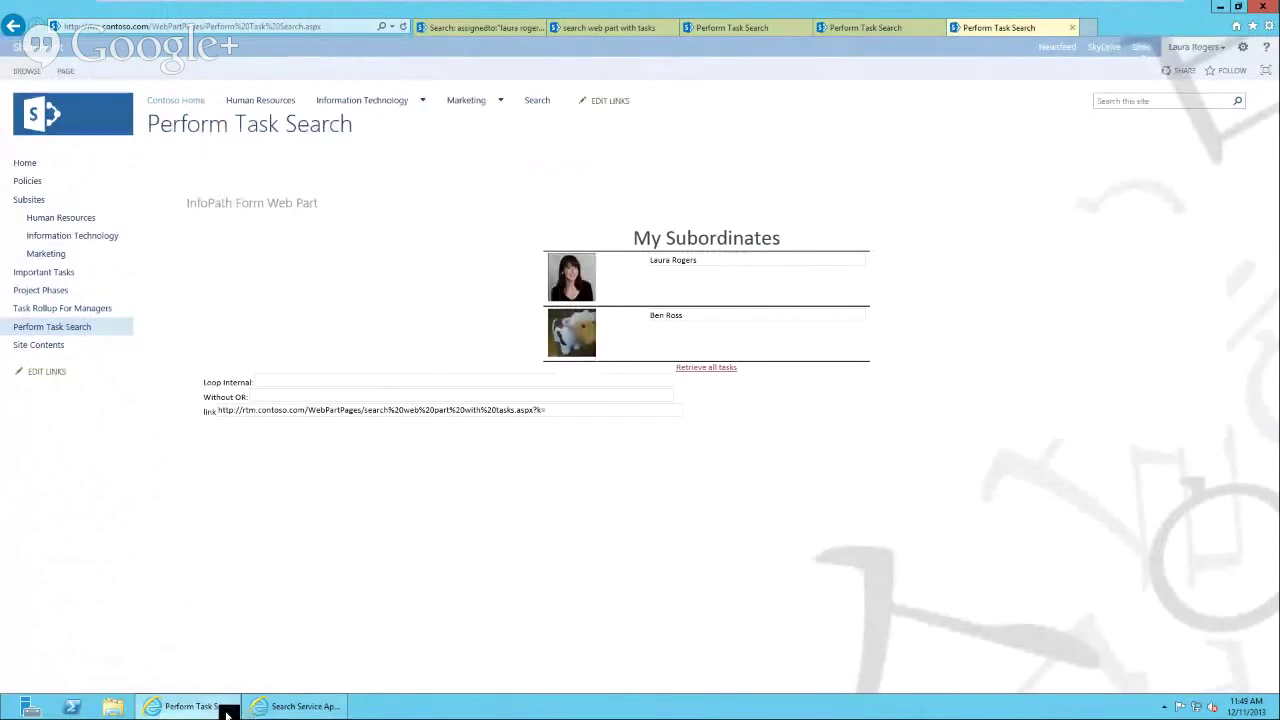
mouse_move(518, 5)
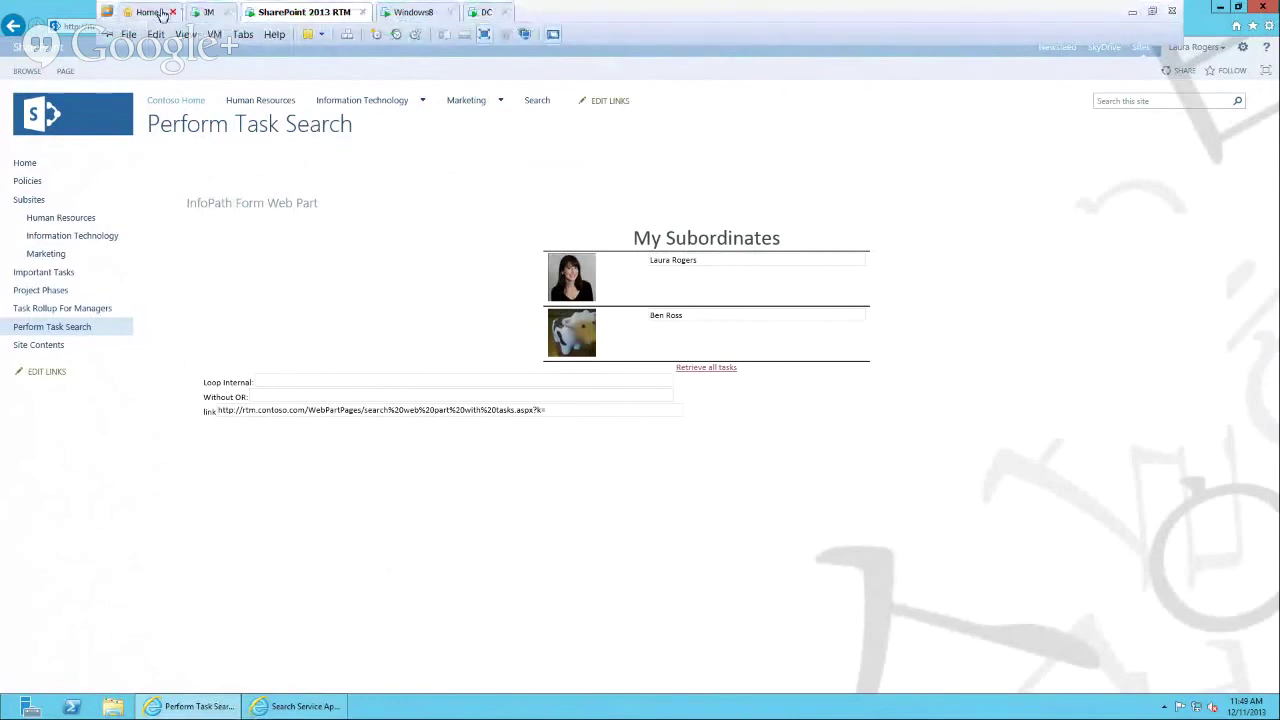
click(420, 12)
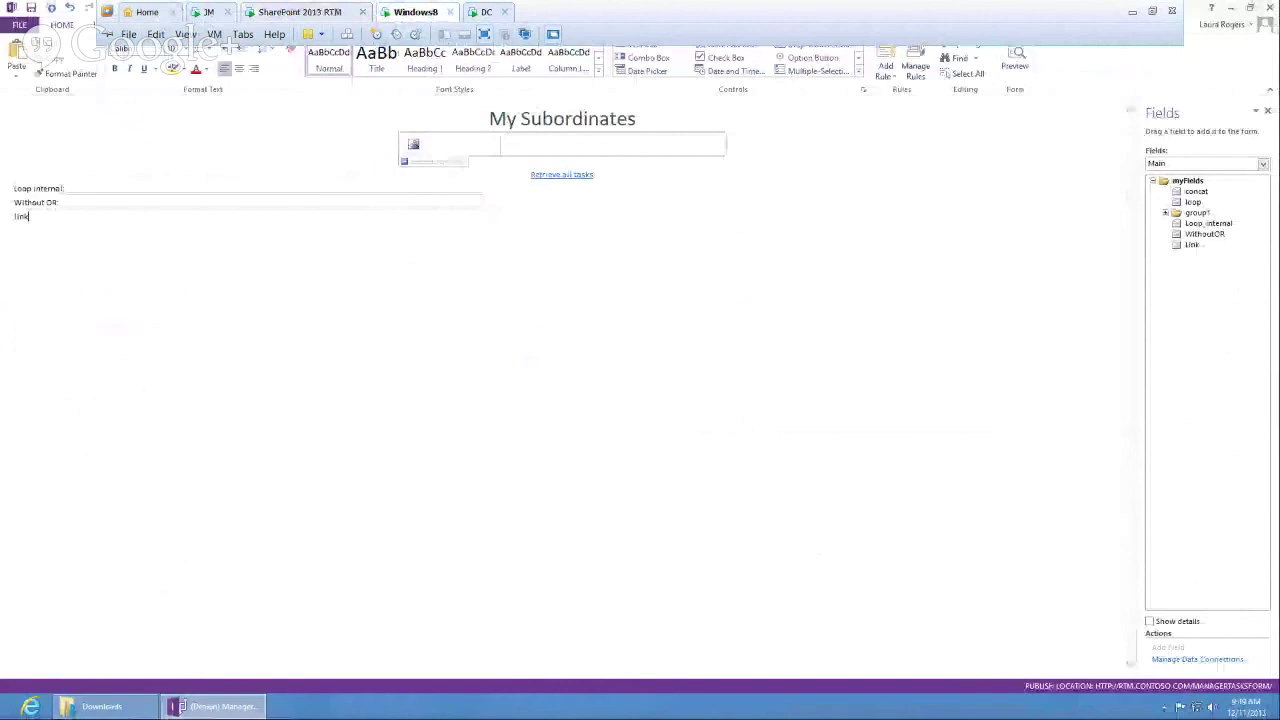
- Examine the Loop_internal field's default value formula and check which data source group its SharePointListItem_RW reference points to
click(1205, 226)
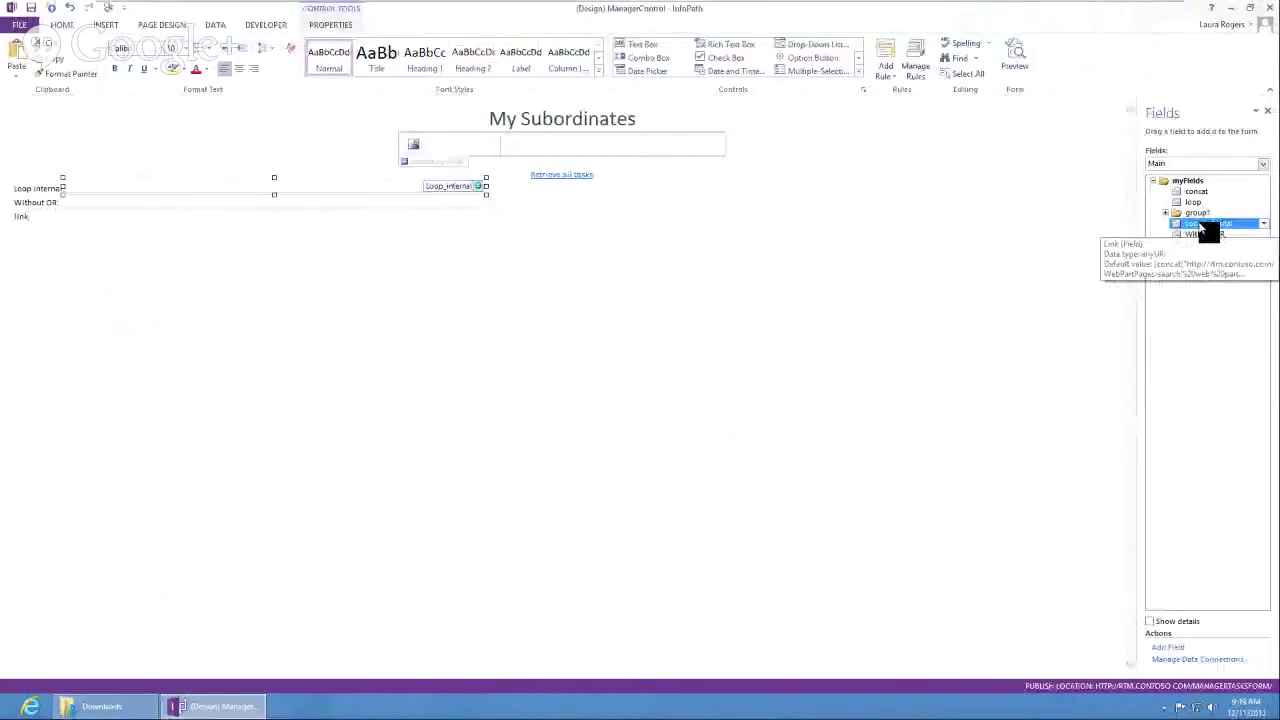
double_click(1208, 228)
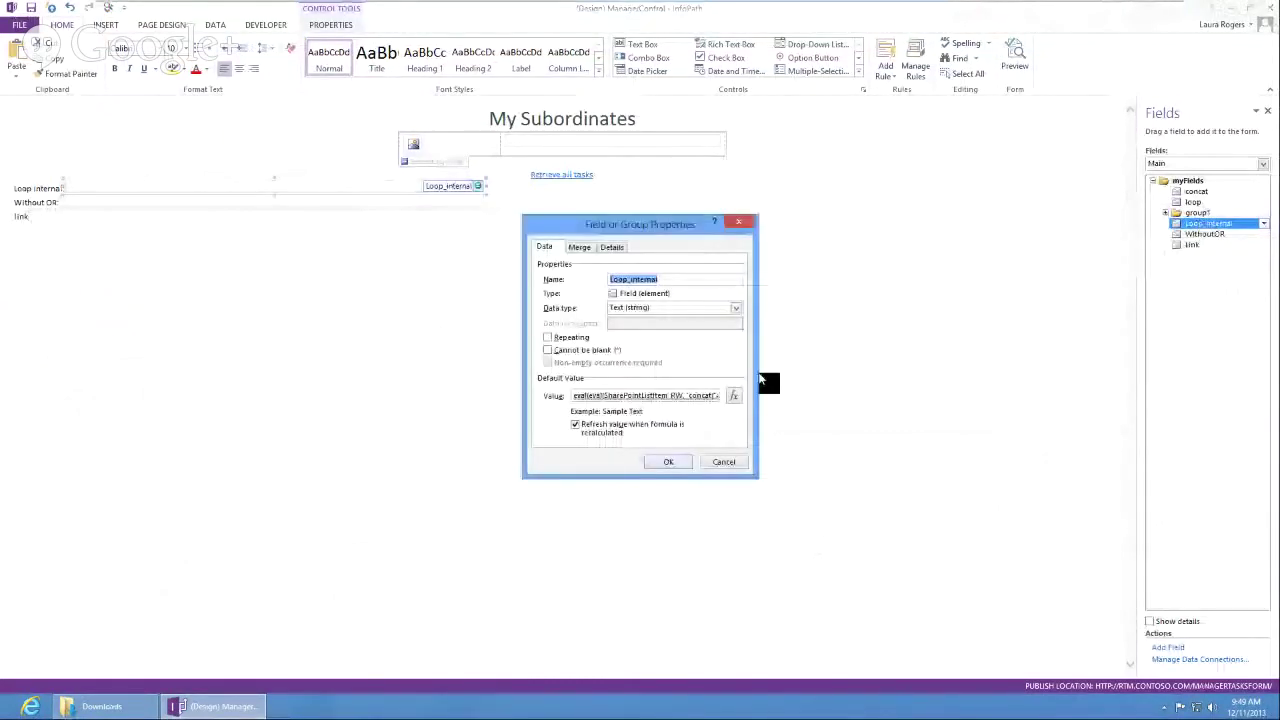
click(733, 395)
click(518, 306)
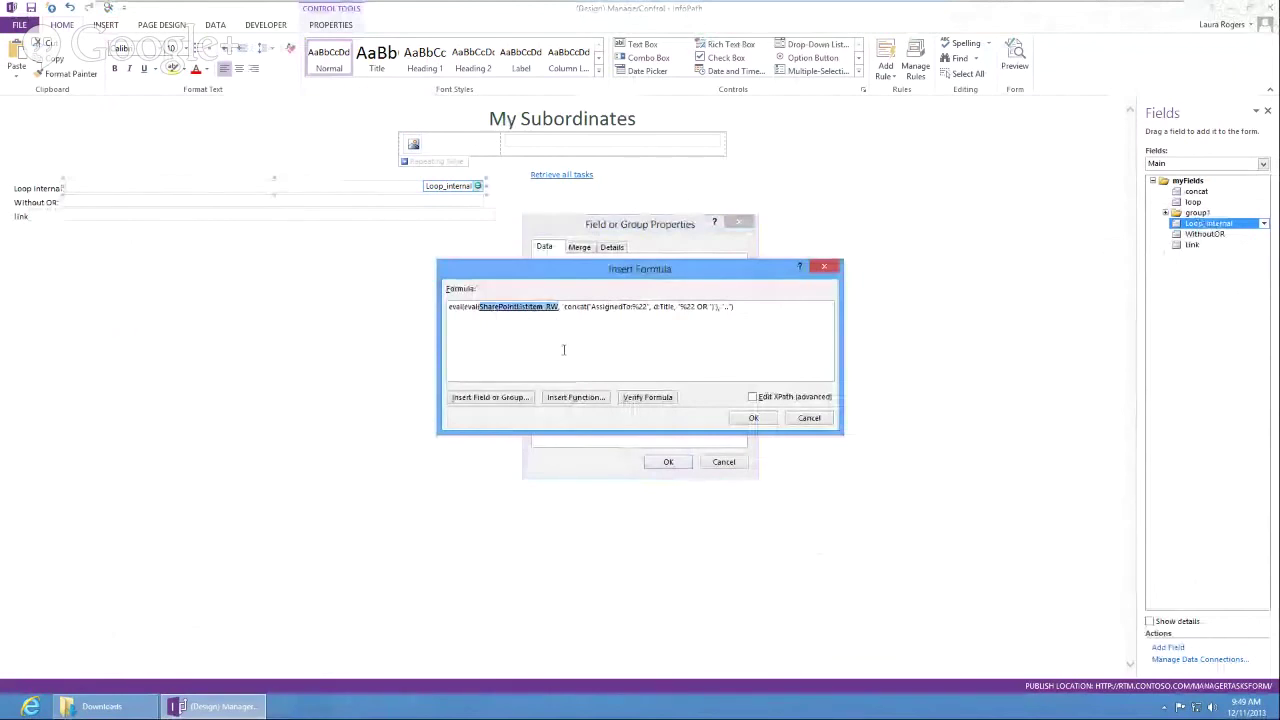
click(522, 397)
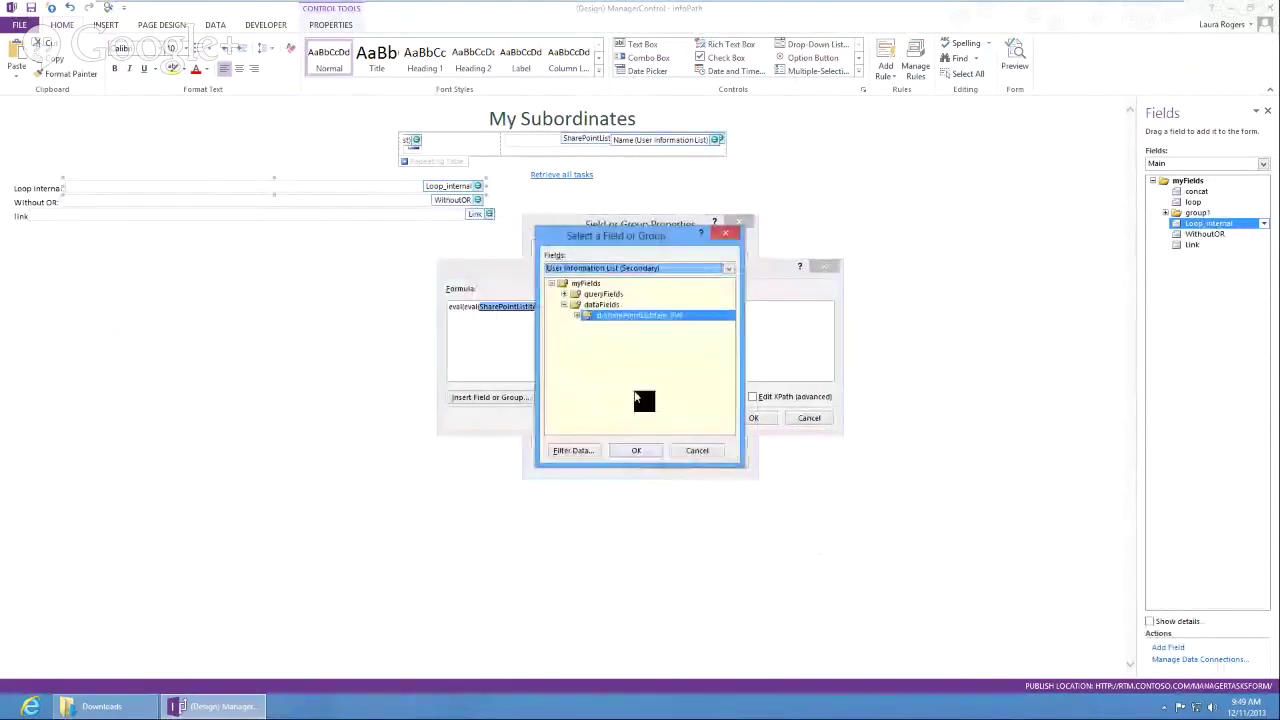
click(637, 449)
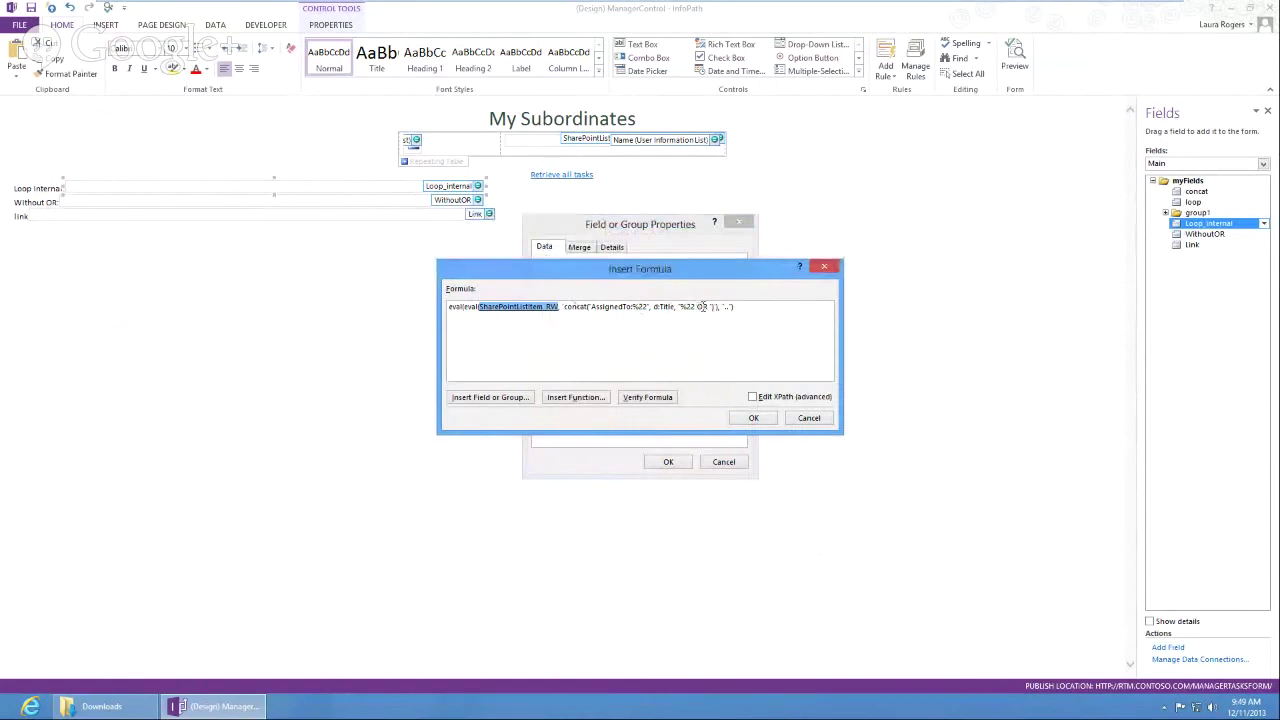
click(753, 418)
click(667, 464)
- Copy the XPath of the Name field from the User Information List secondary data source
click(1196, 165)
click(1190, 186)
click(1166, 202)
click(1177, 212)
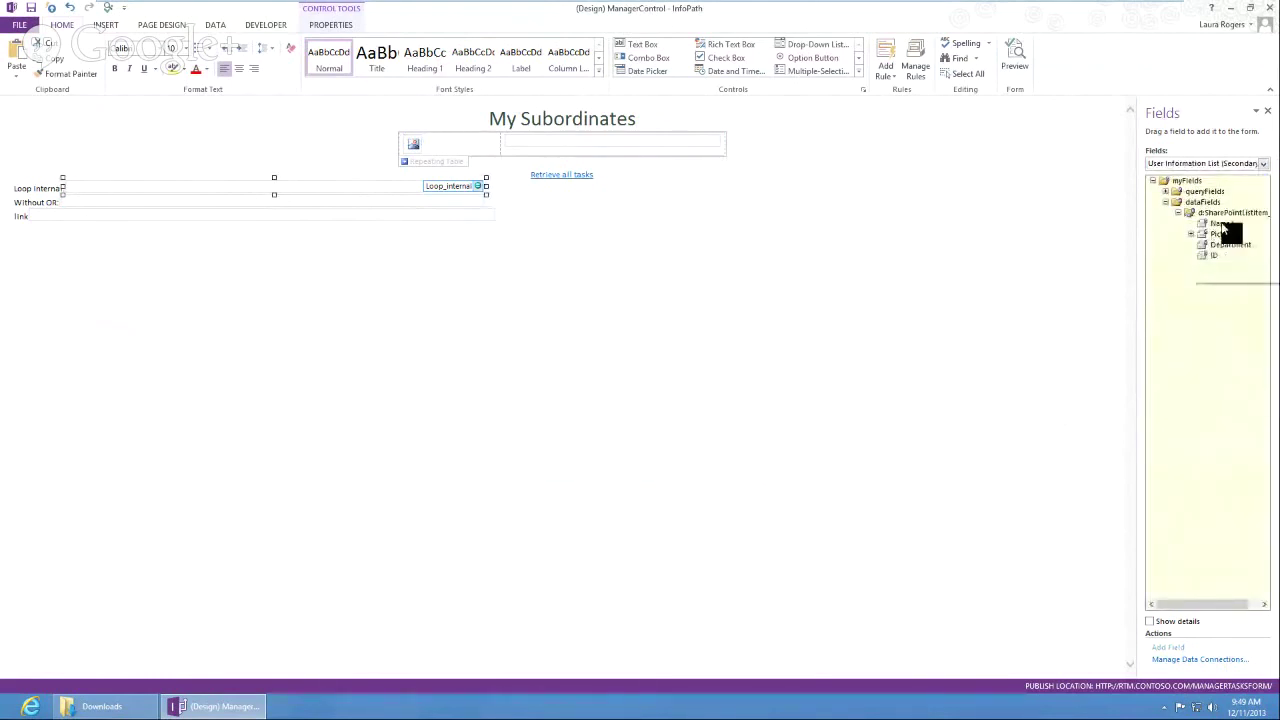
double_click(1212, 224)
right_click(1214, 229)
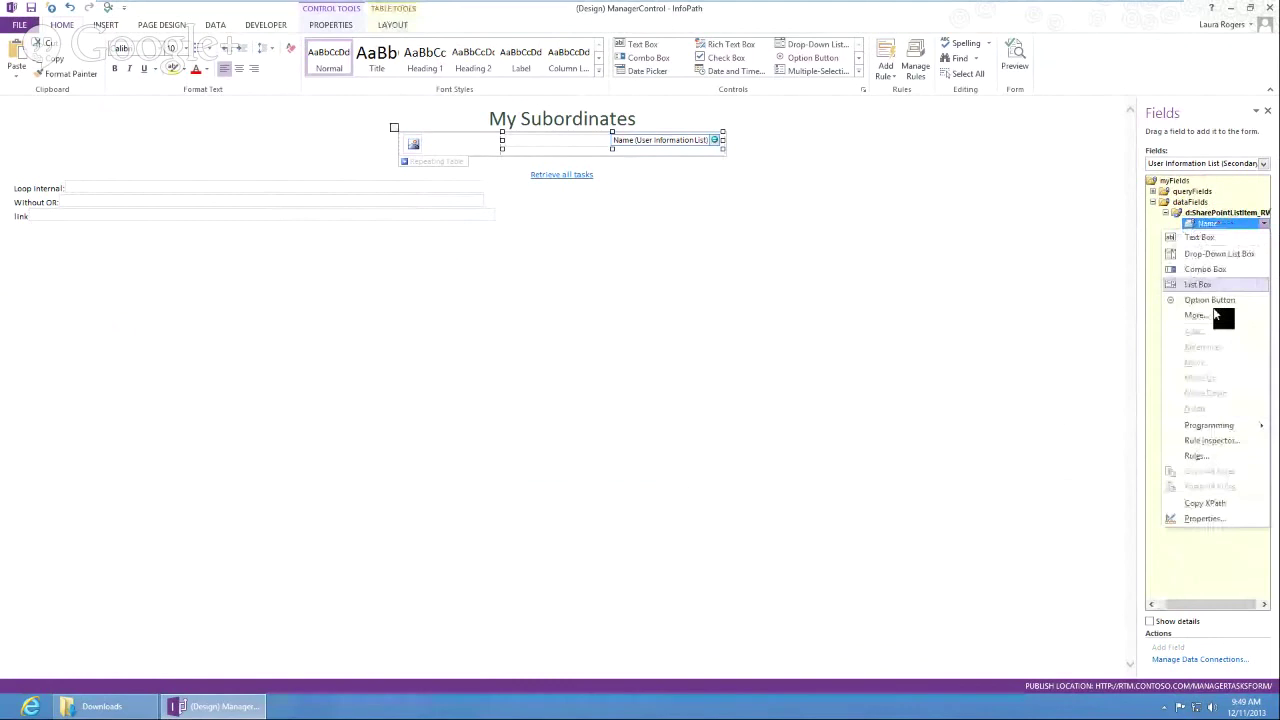
click(1218, 504)
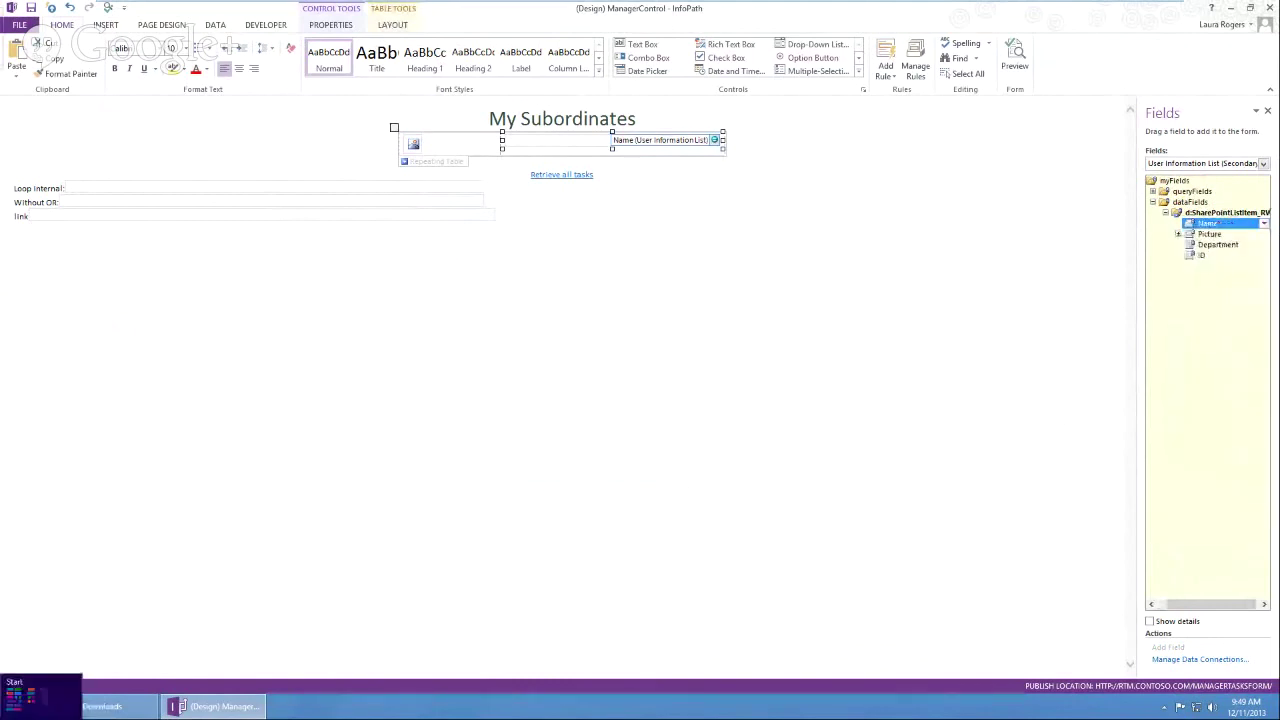
- Open Notepad and paste the copied XPath to read the Name field's internal name
click(17, 704)
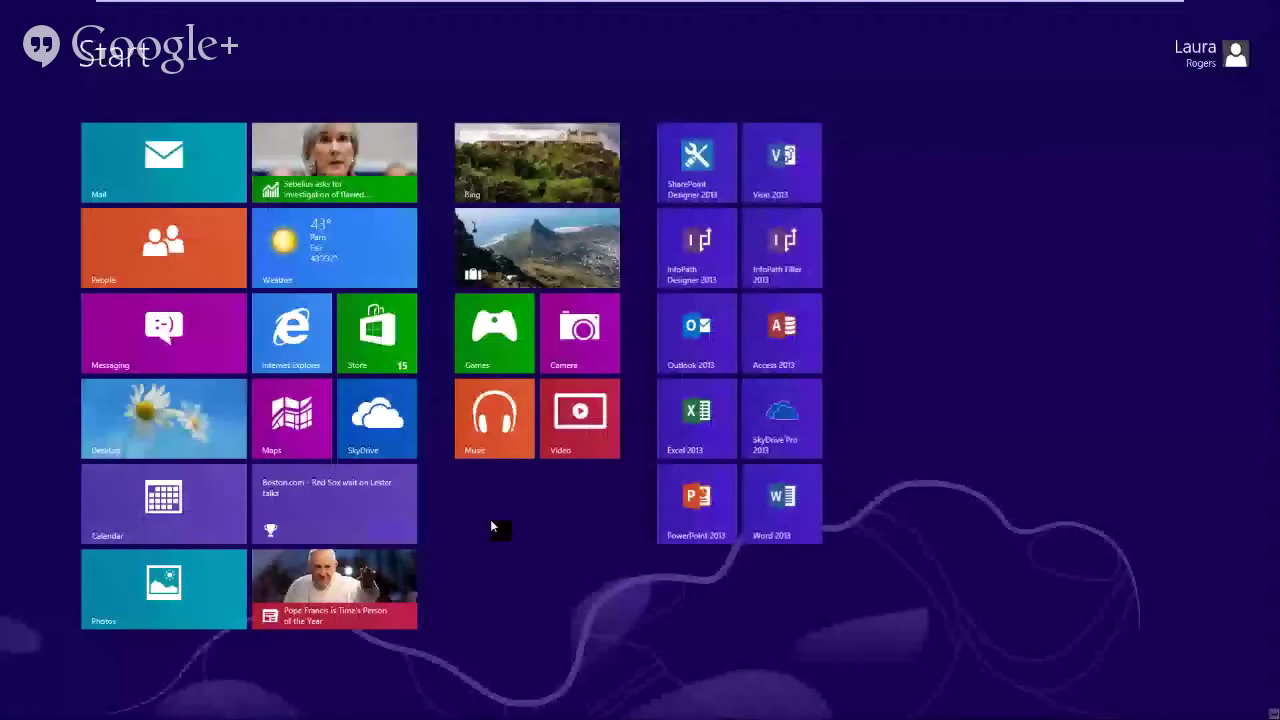
text(notepad)
key(Return)
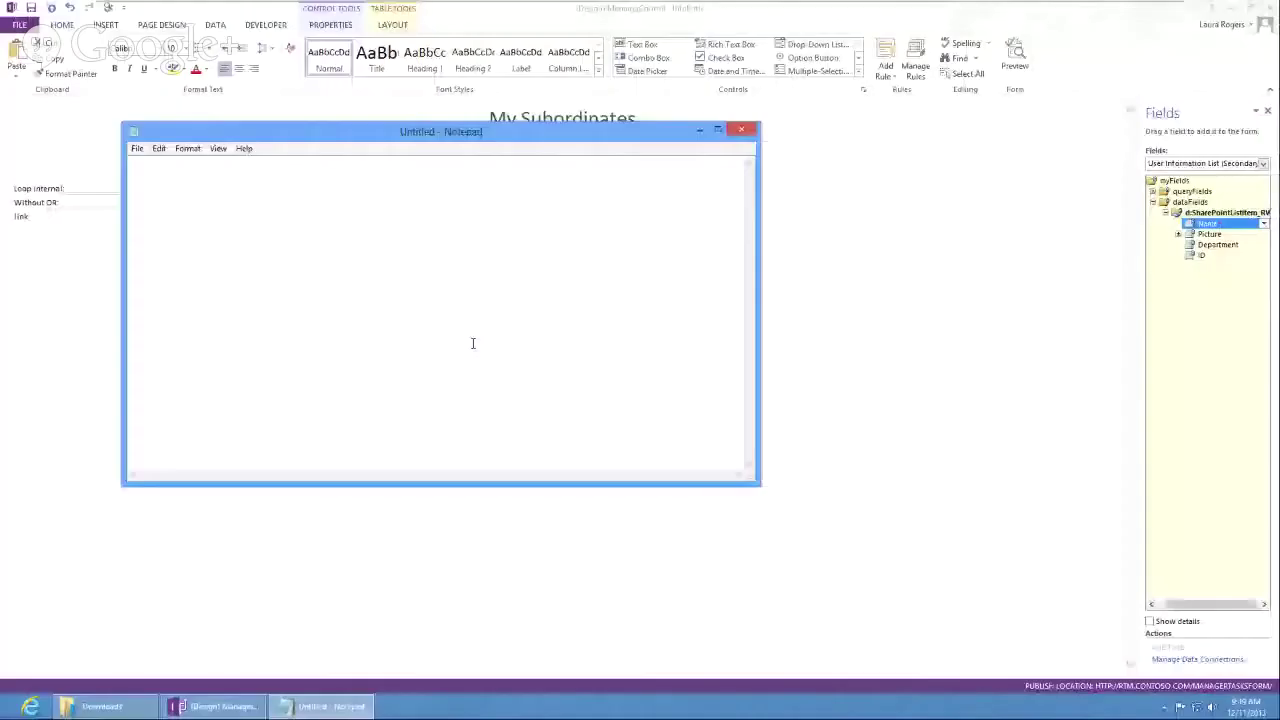
key(ctrl+v)
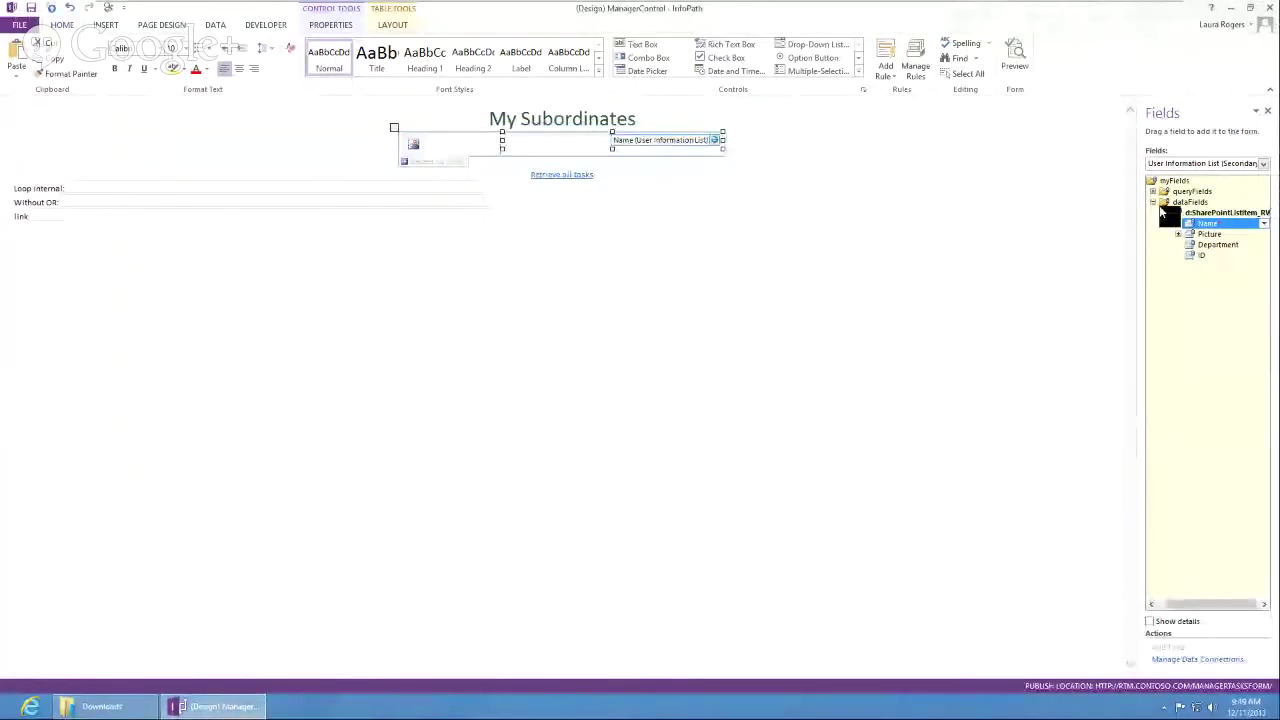
- Return to the Main data source and open the Loop_internal field's default value formula
click(1225, 163)
click(1160, 176)
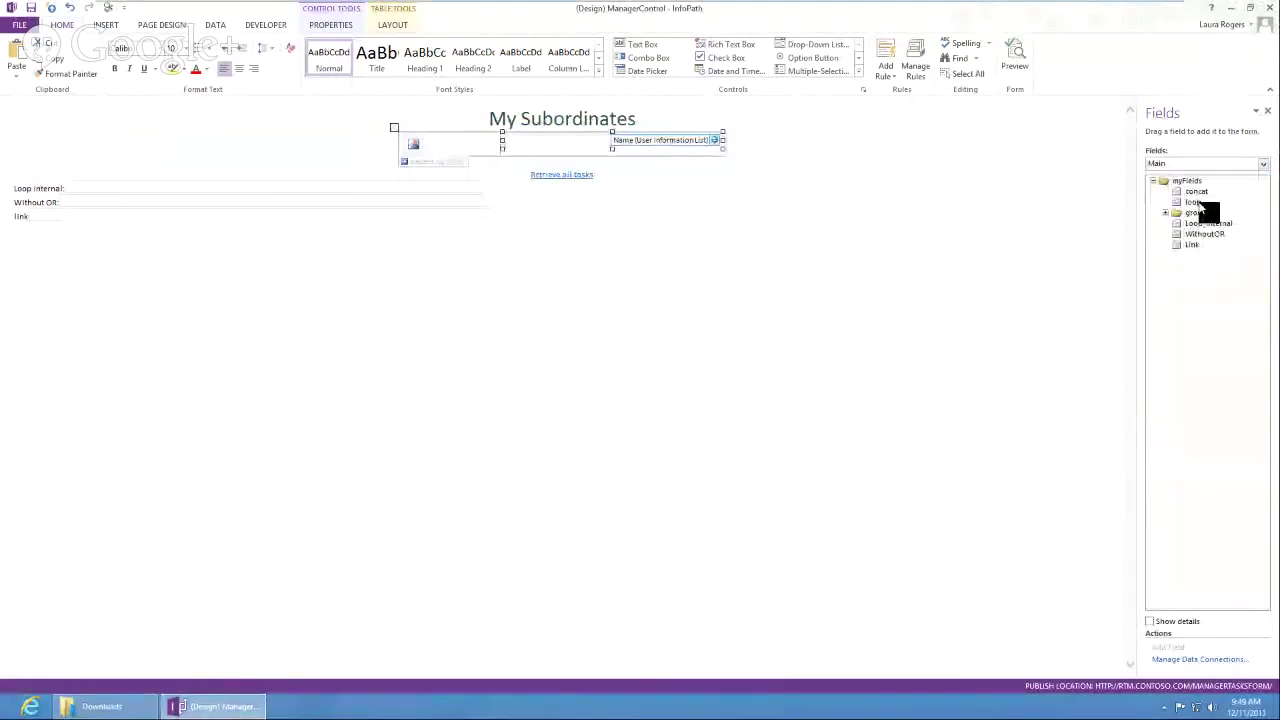
double_click(1208, 223)
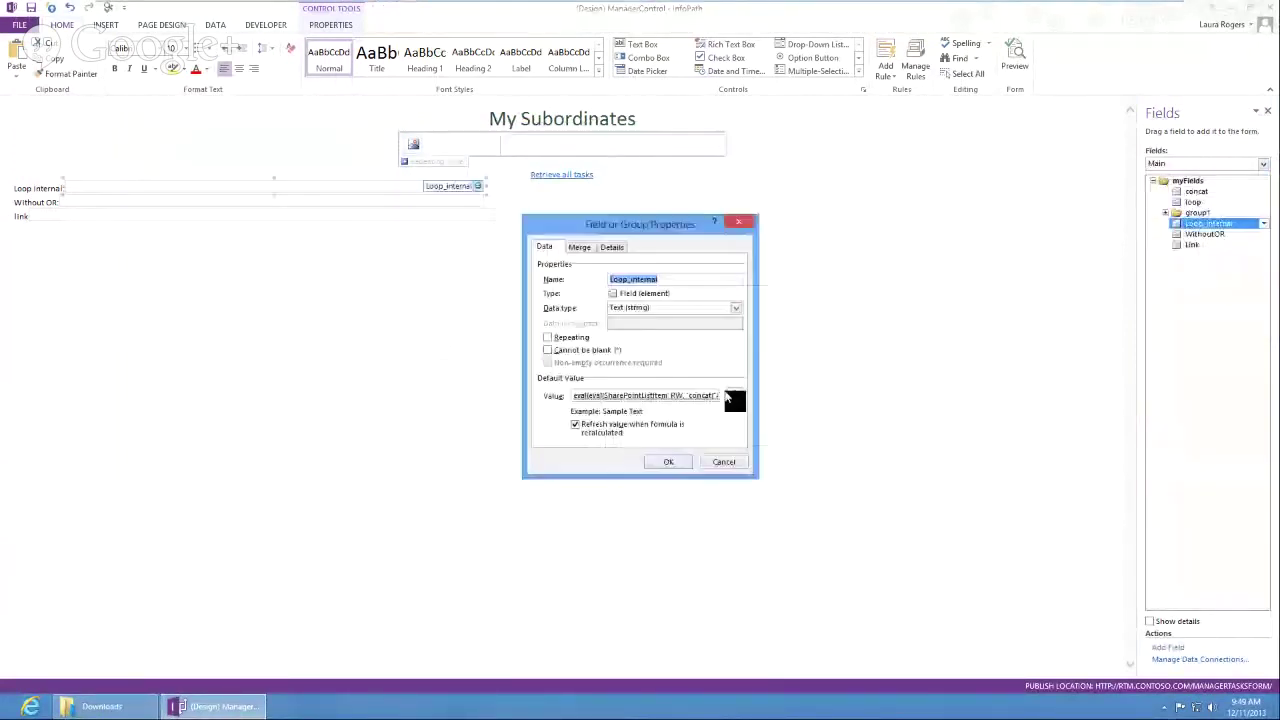
click(733, 398)
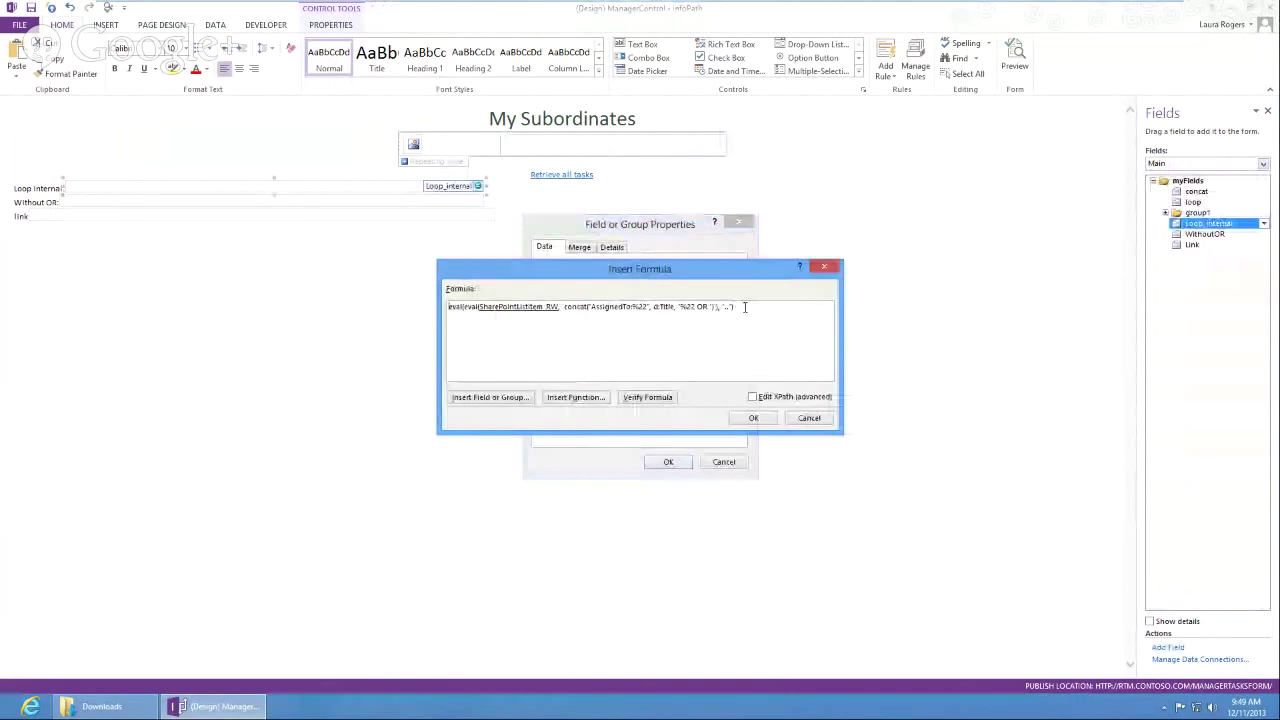